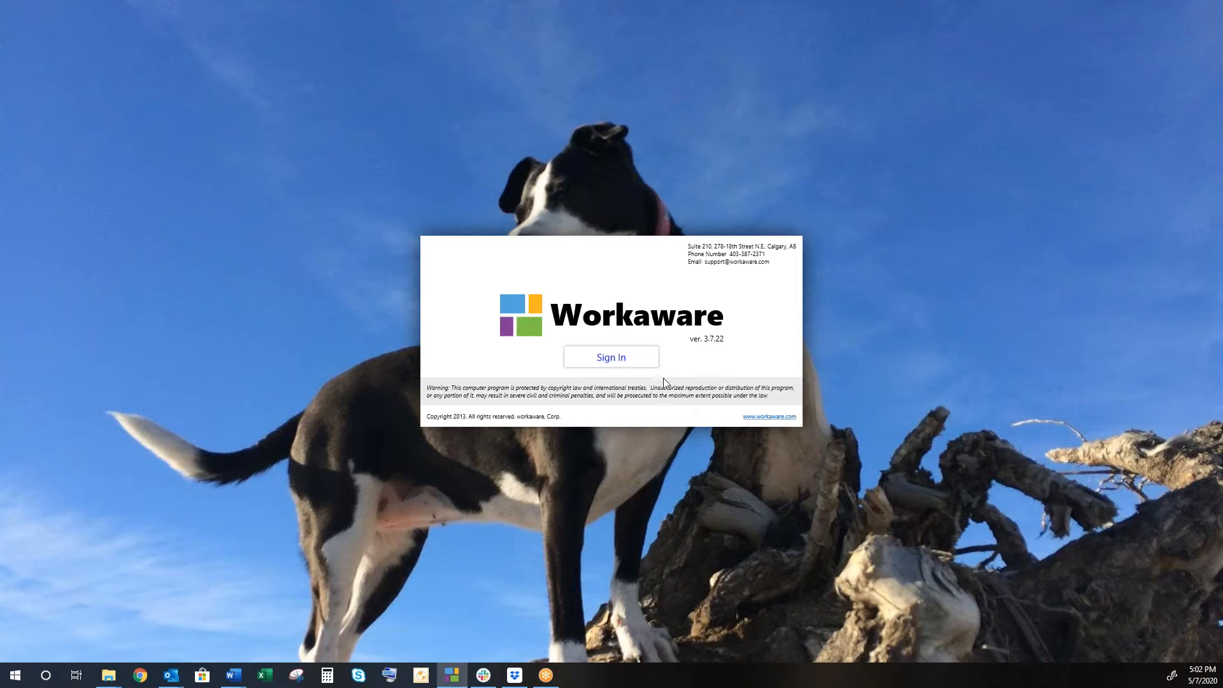
Sign in with the account username and password, then grant the requested access permissions.
left_click(629, 360)
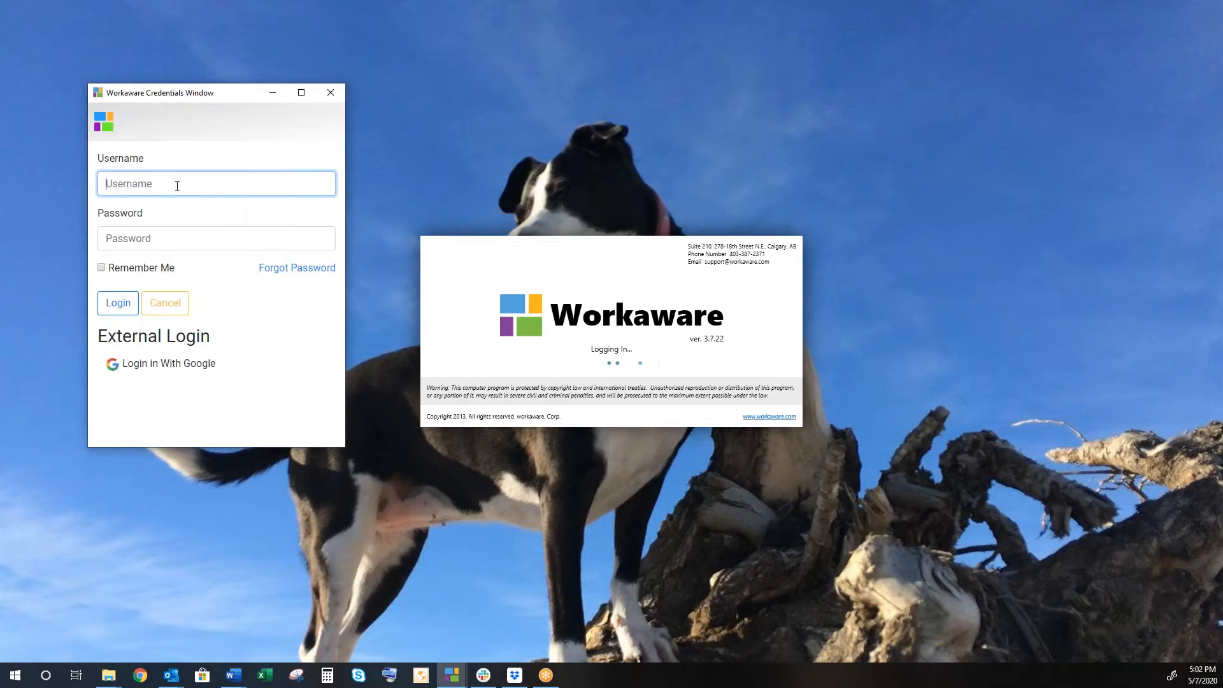
type("matt@demo")
key("Tab")
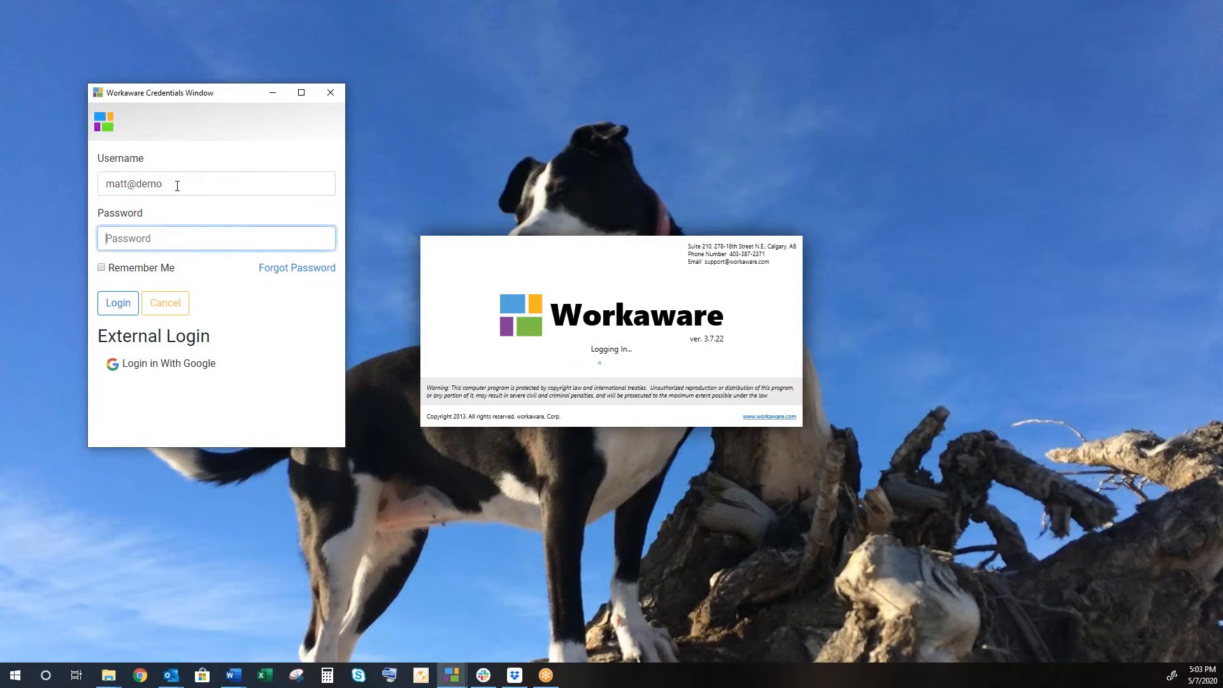
type("•••••••••••••••••••")
left_click(118, 302)
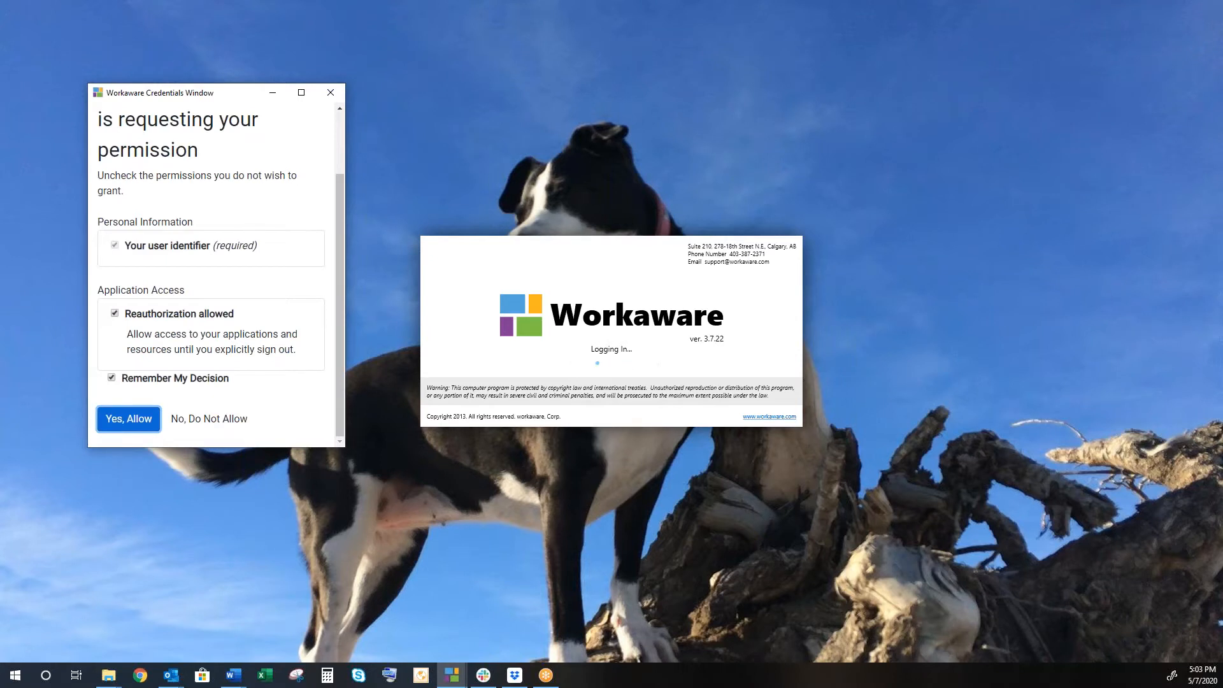
left_click(141, 421)
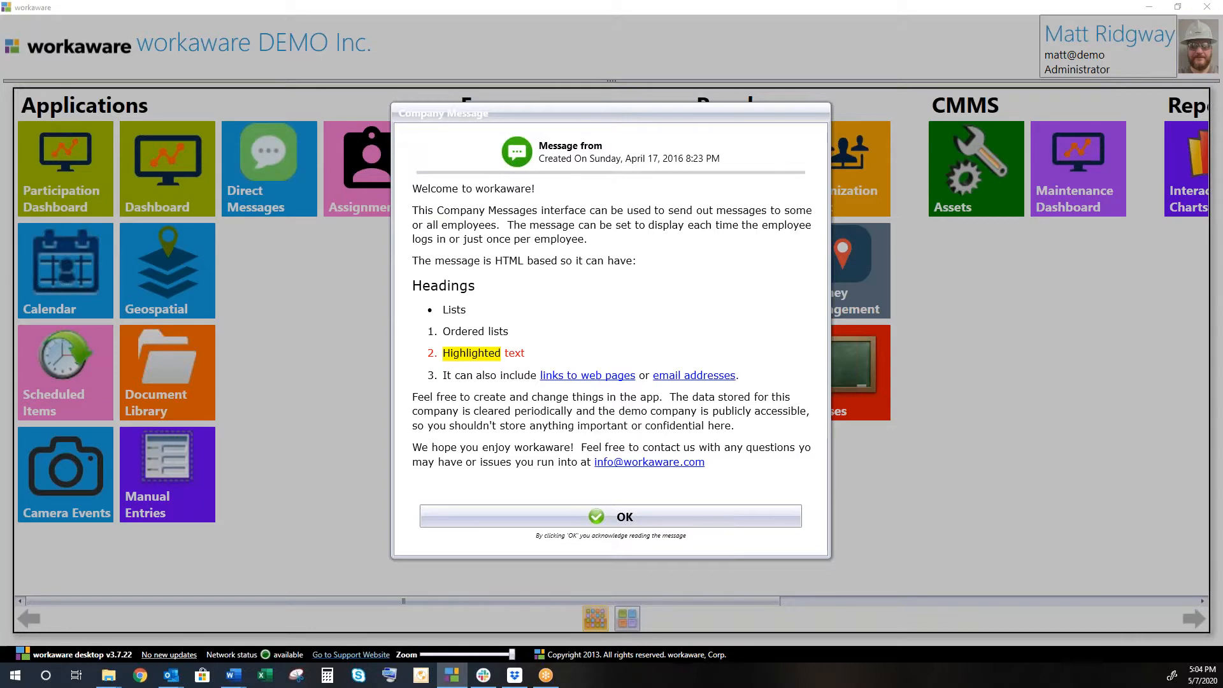
Dismiss the welcome Company Message with OK to reveal the home tiles.
left_click(627, 521)
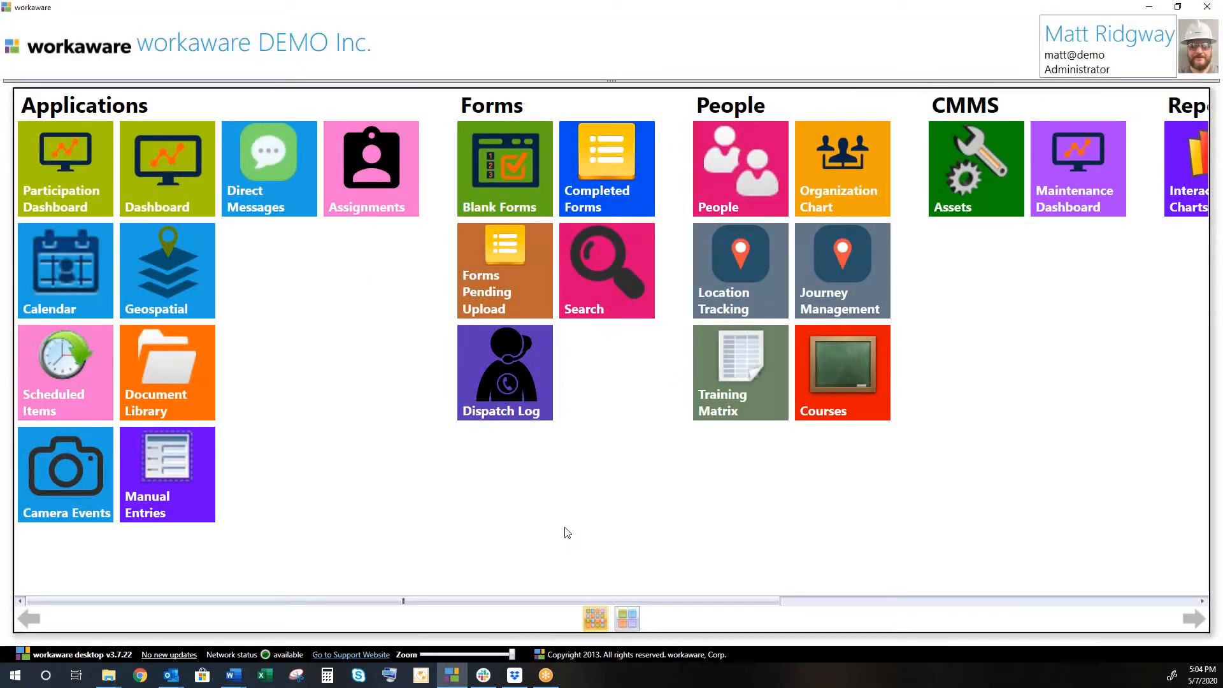
scroll(567, 533, "down", 10)
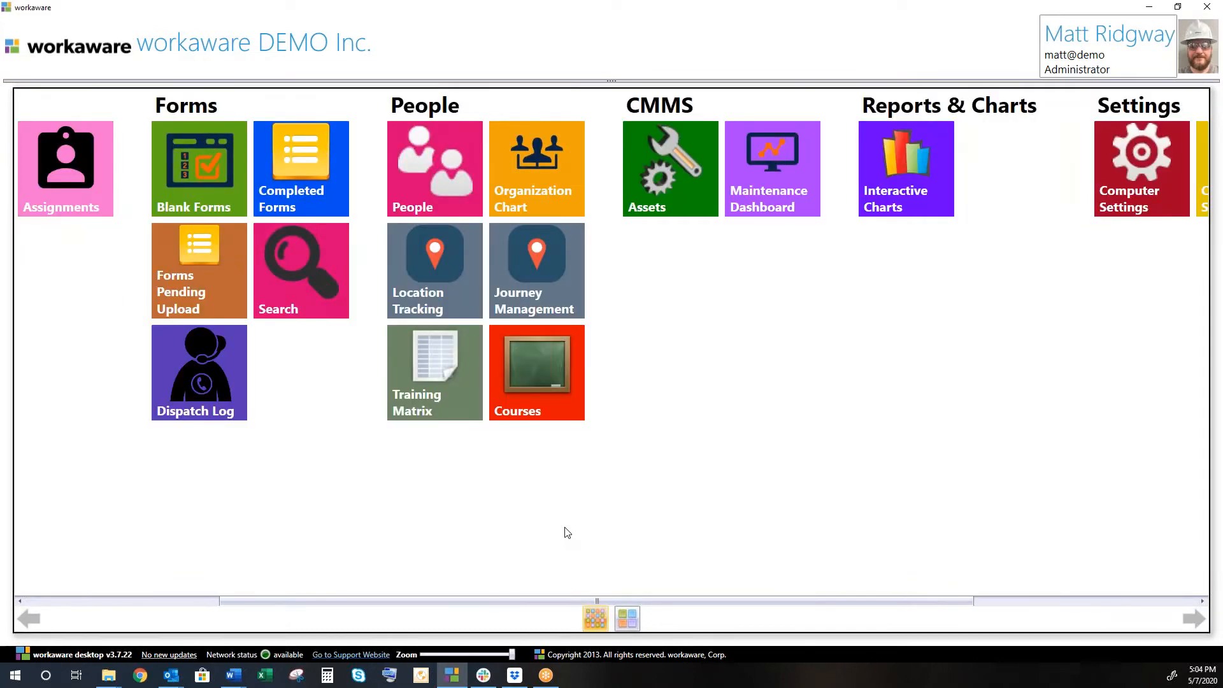
scroll(567, 533, "up", 10)
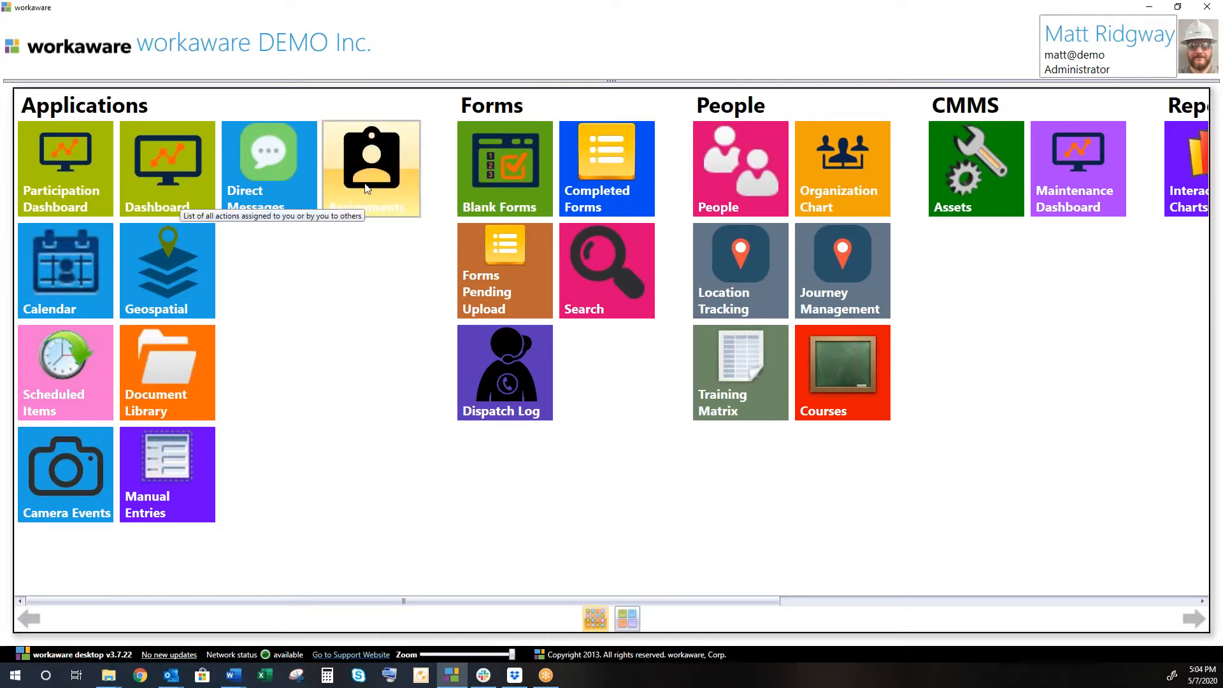
left_click(182, 384)
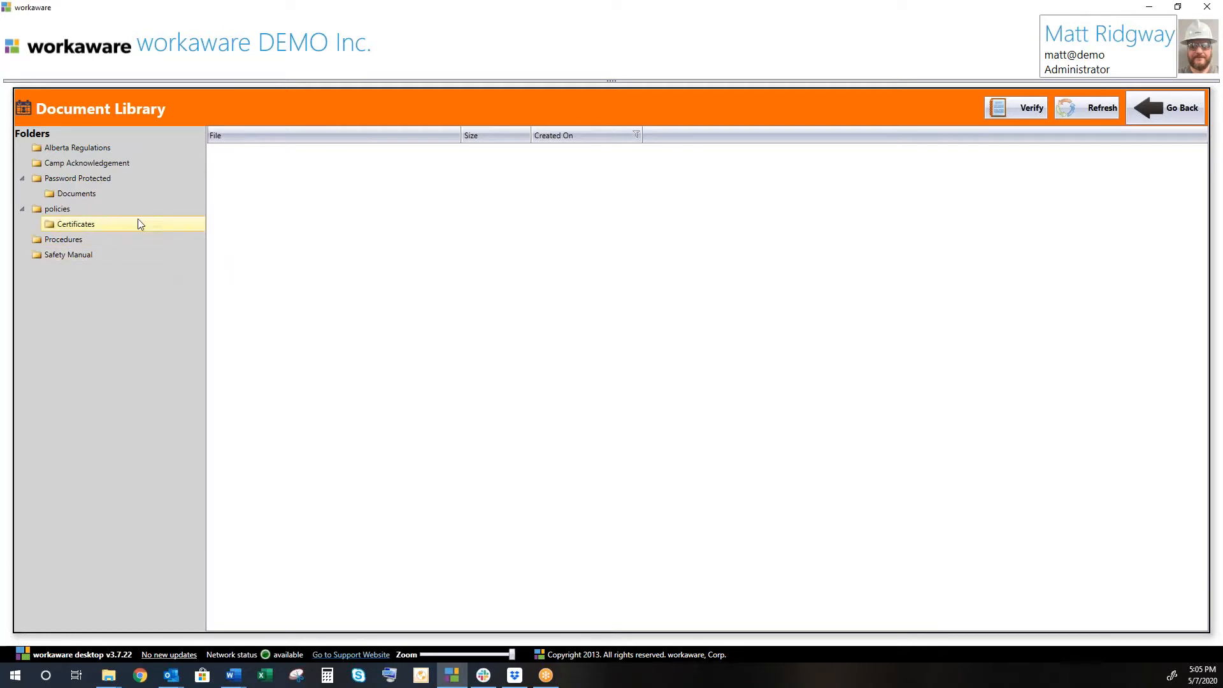
left_click(21, 181)
left_click(22, 194)
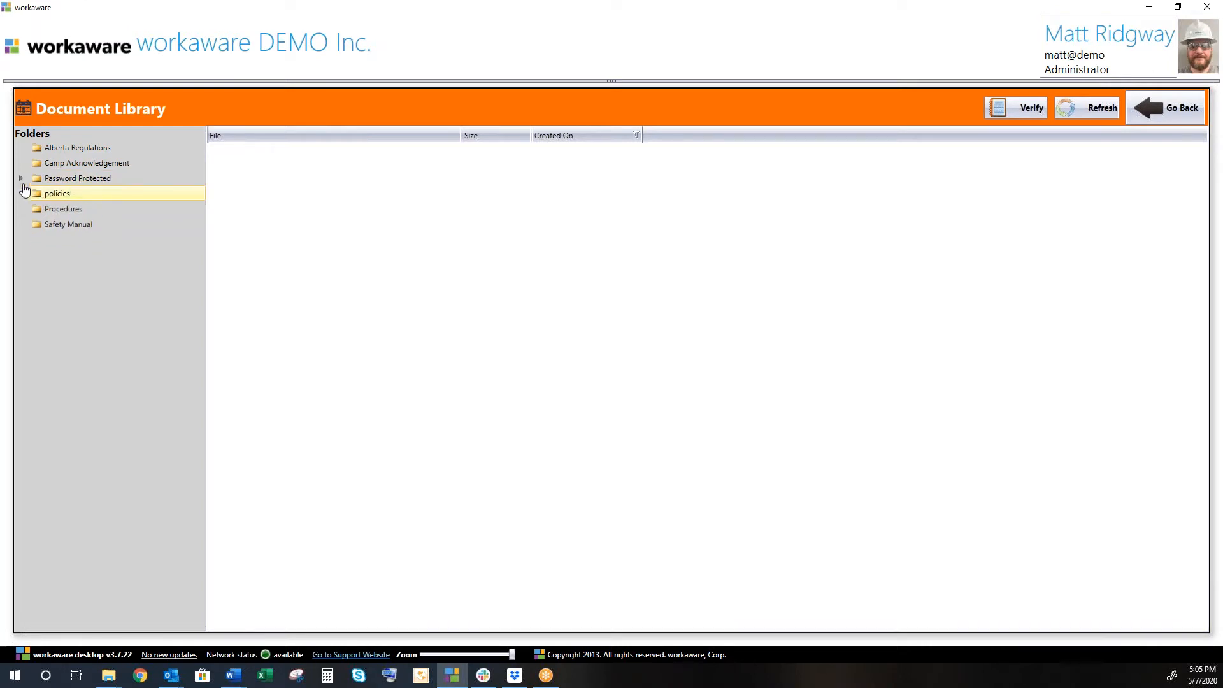
left_click(23, 181)
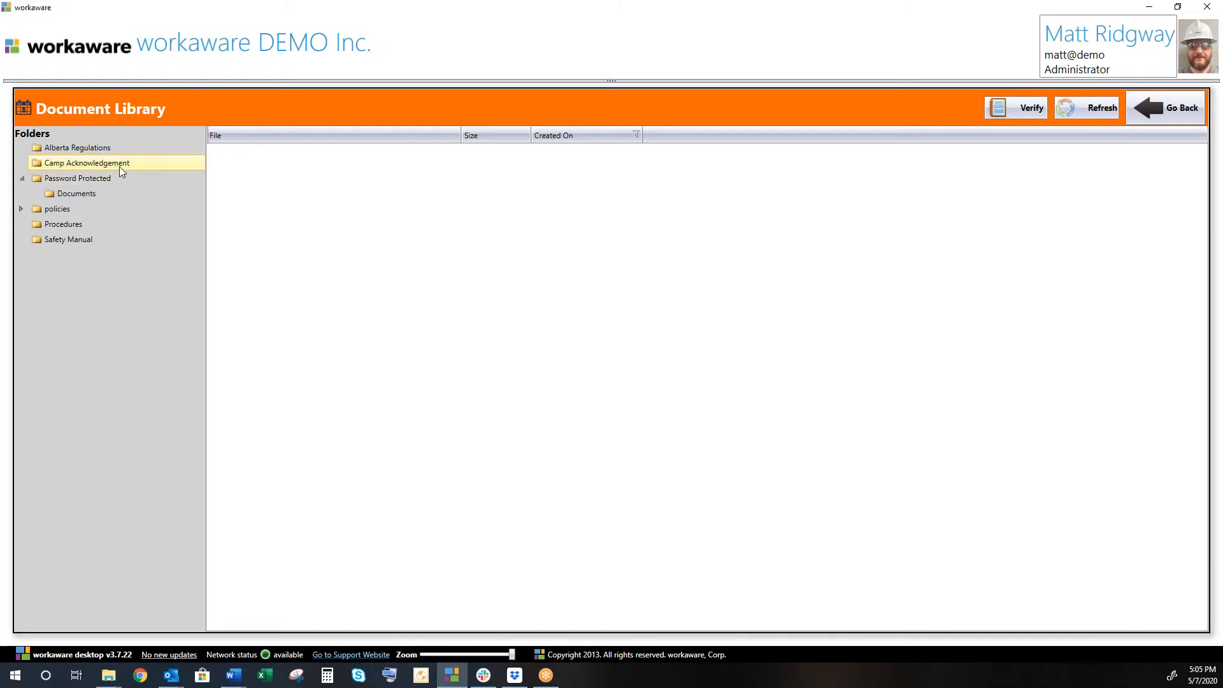
left_click(85, 237)
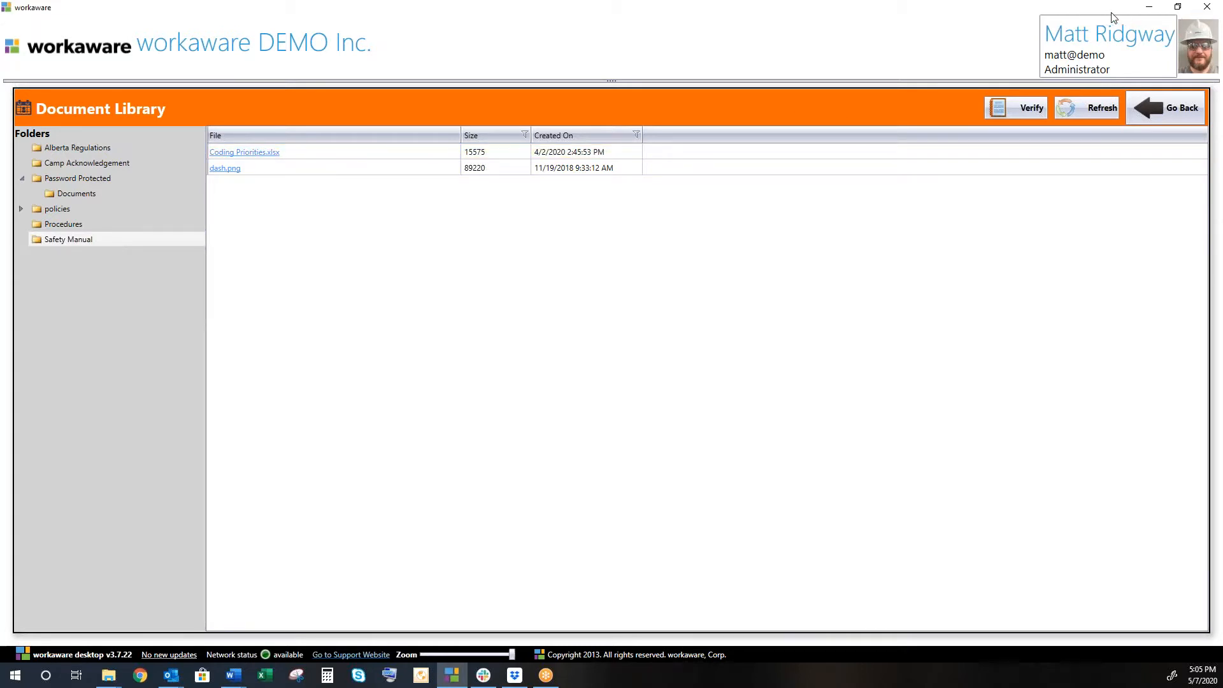
left_click(1187, 10)
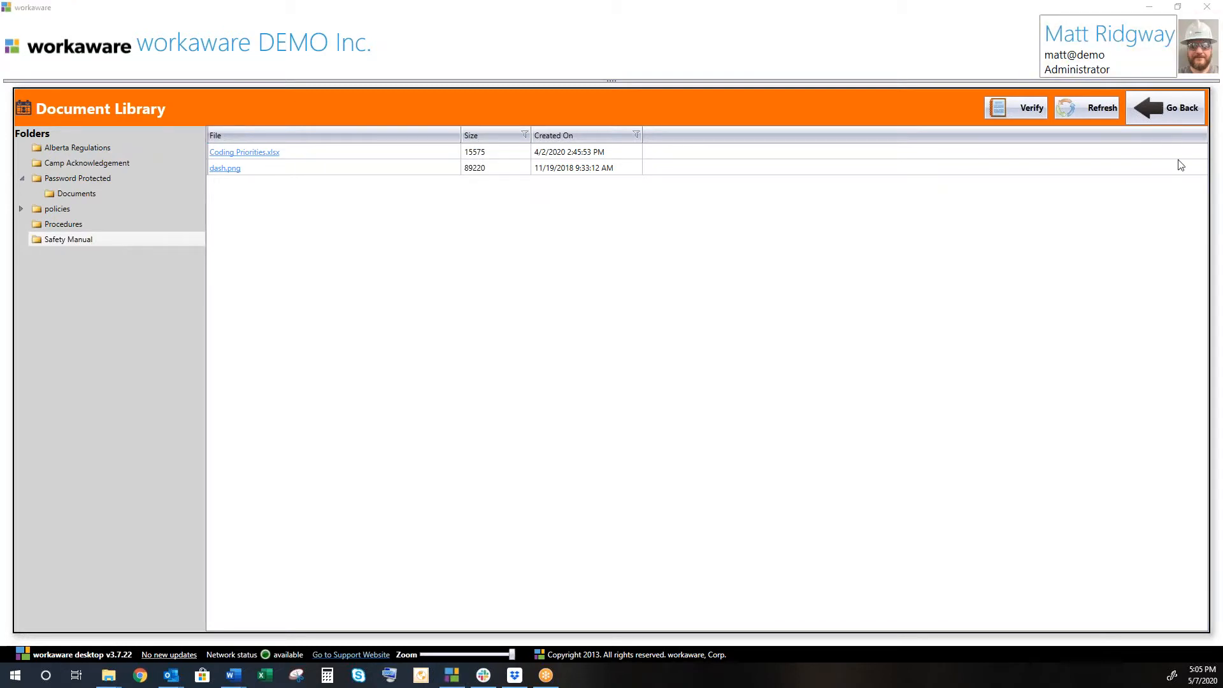
left_click(1167, 108)
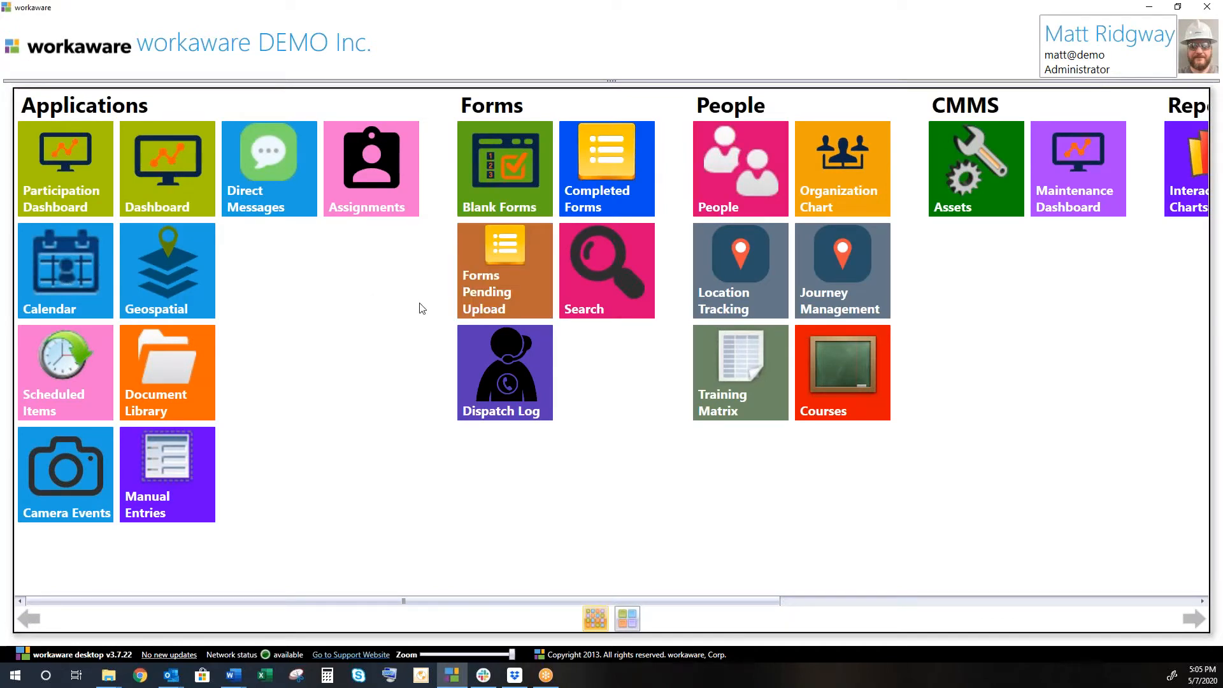
Start a new Toolbox Meeting form from the Demonstration group in Blank Forms.
left_click(498, 186)
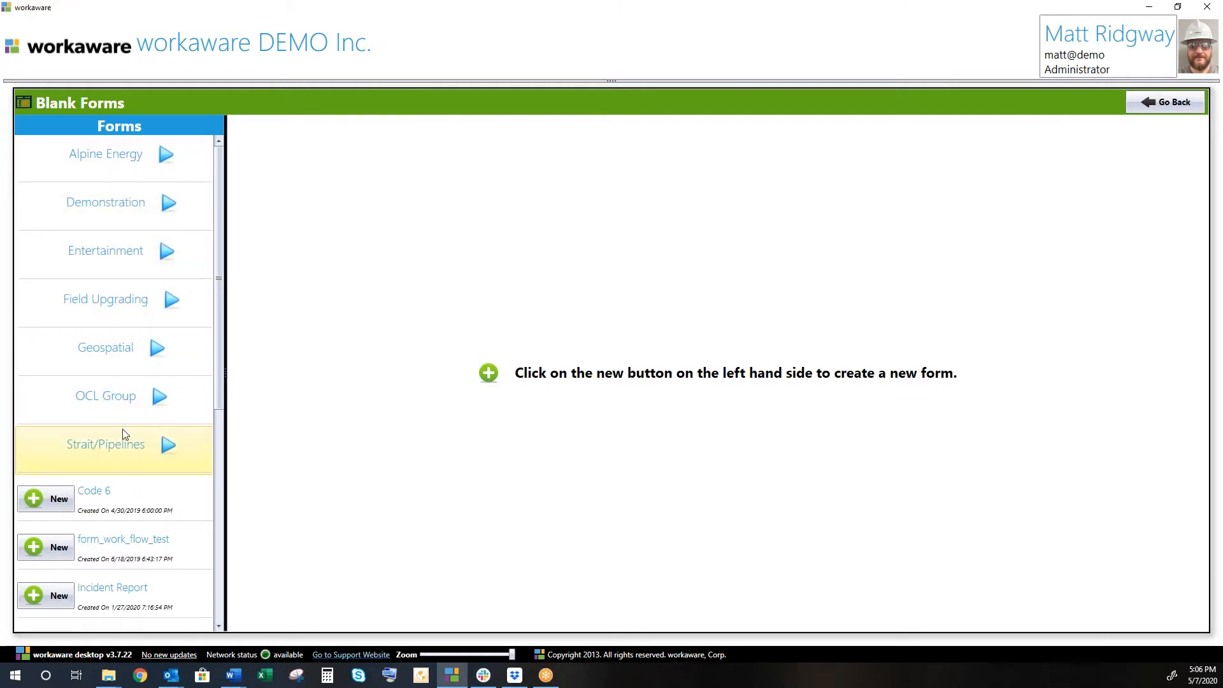
scroll(124, 434, "down", 5)
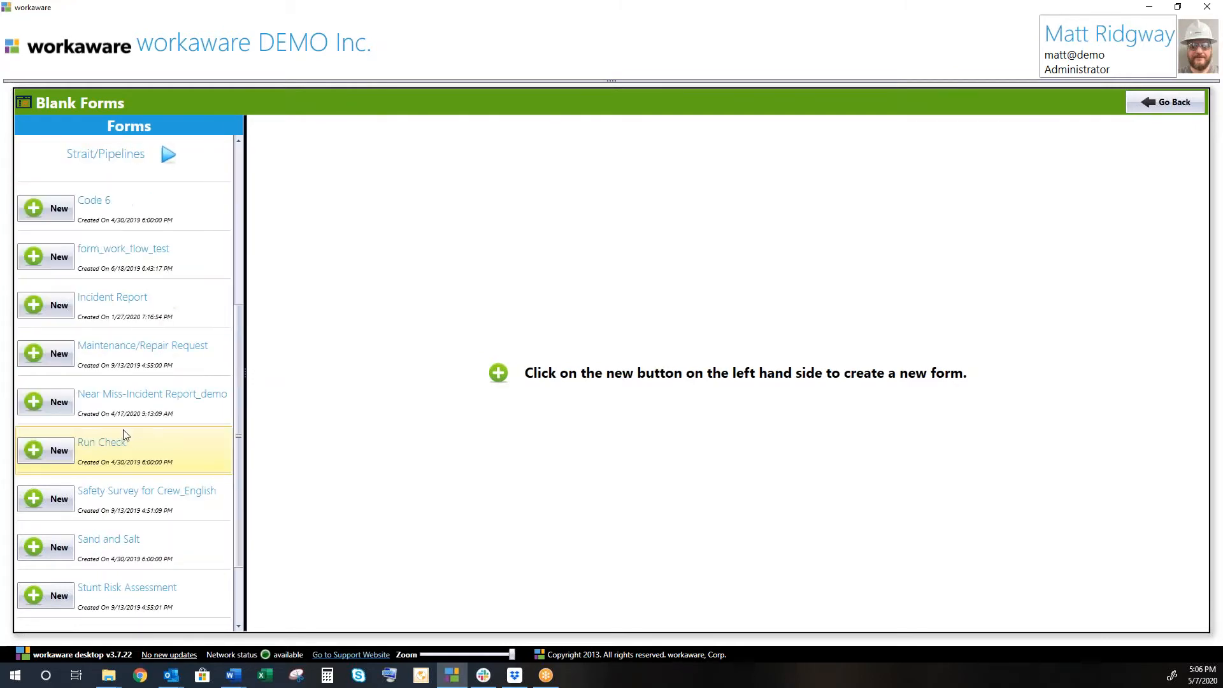
scroll(126, 434, "up", 5)
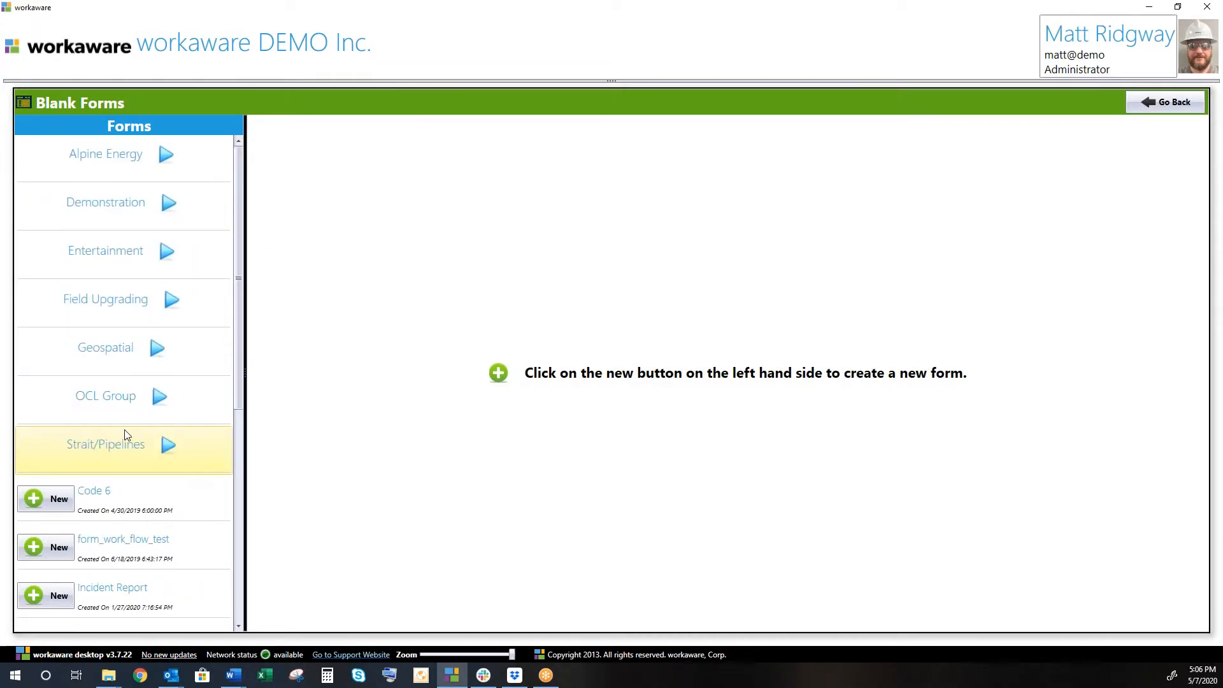
left_click(169, 206)
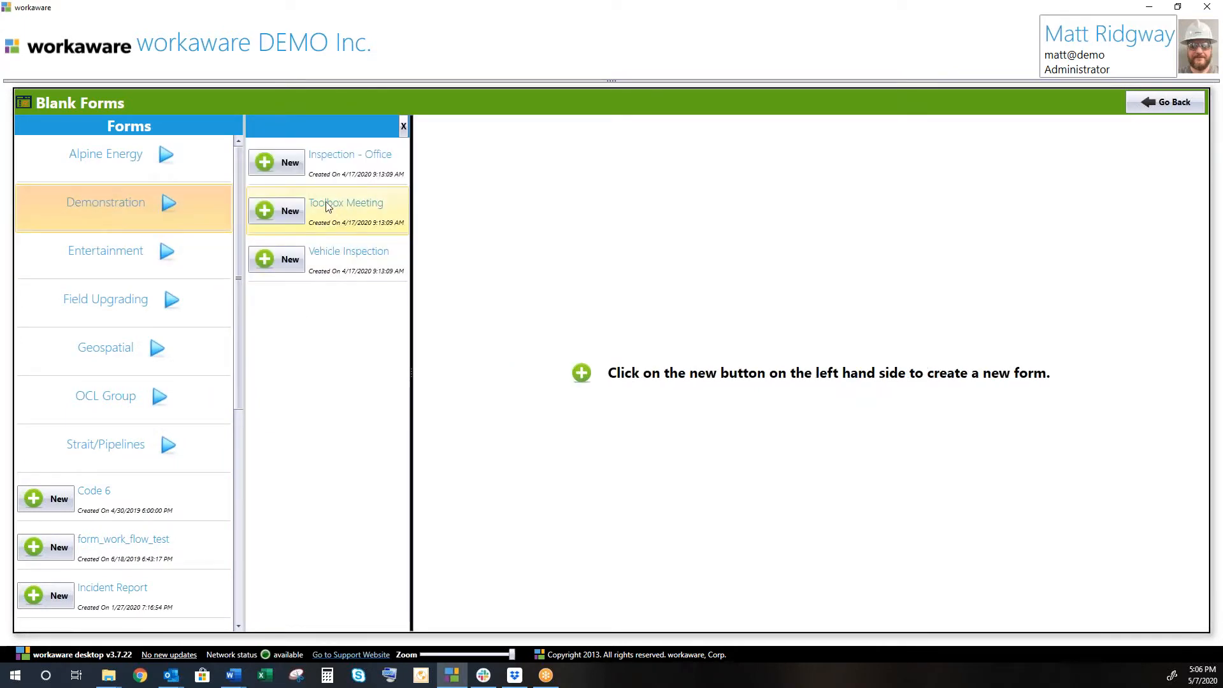
left_click(278, 213)
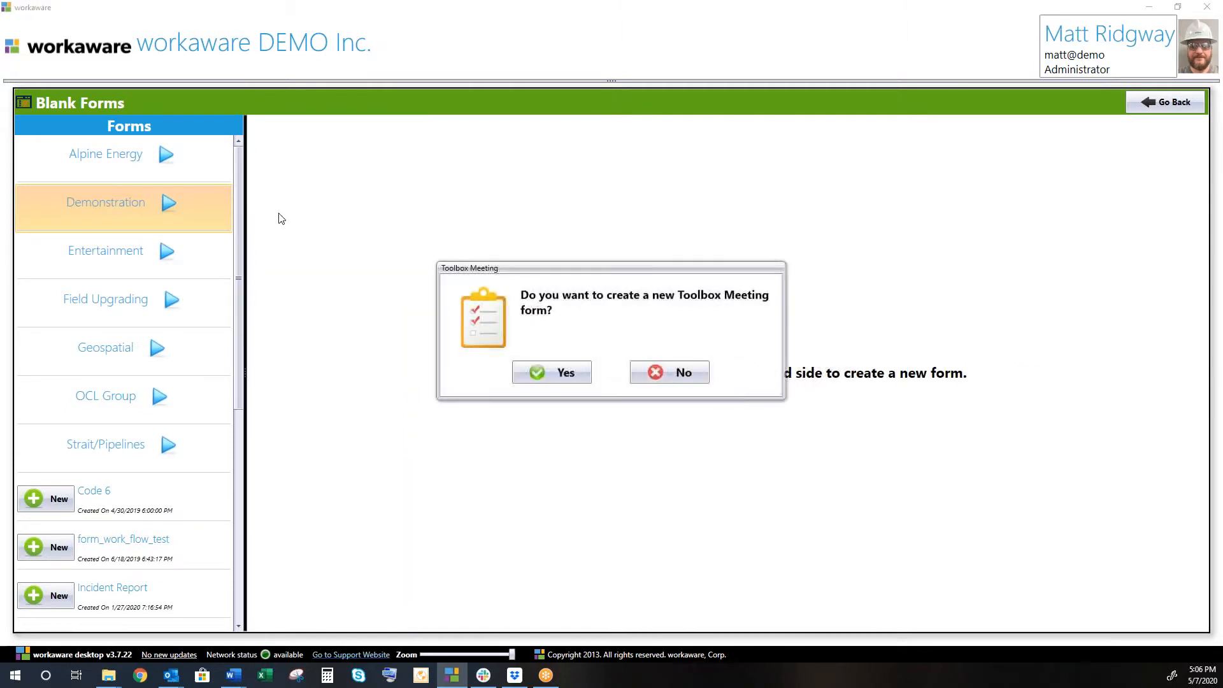
Confirm the new Toolbox Meeting form and scroll past Division 1 down to the attendee list.
left_click(553, 373)
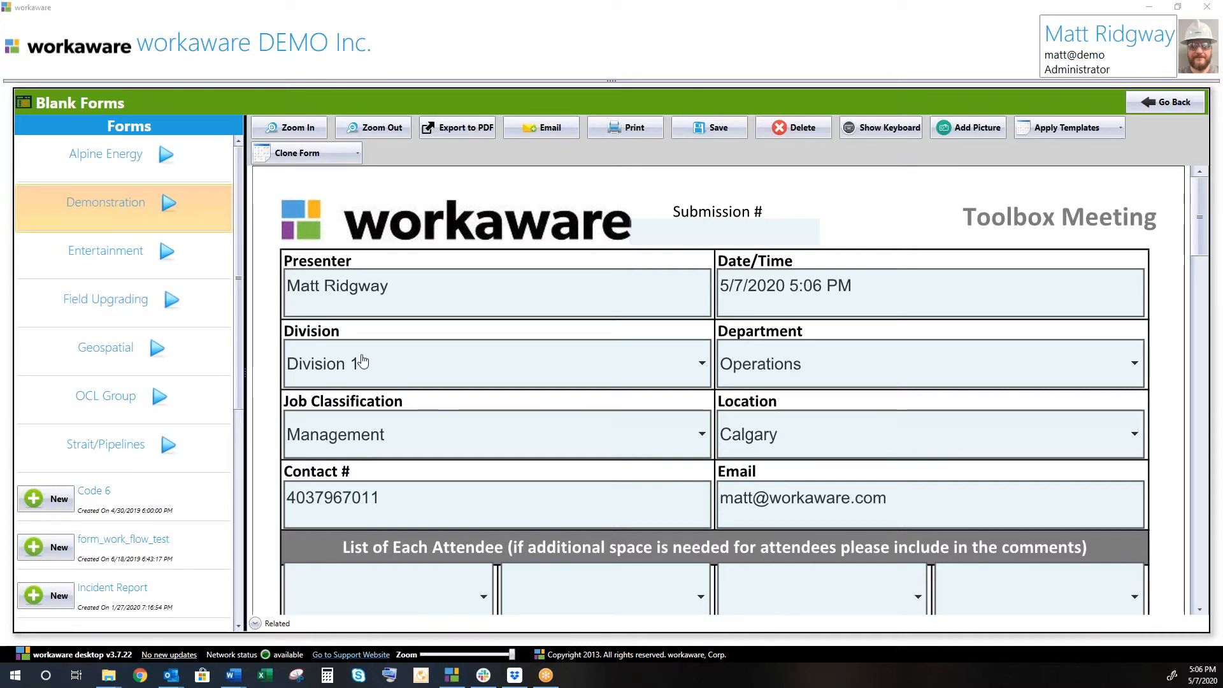
scroll(468, 336, "down", 1)
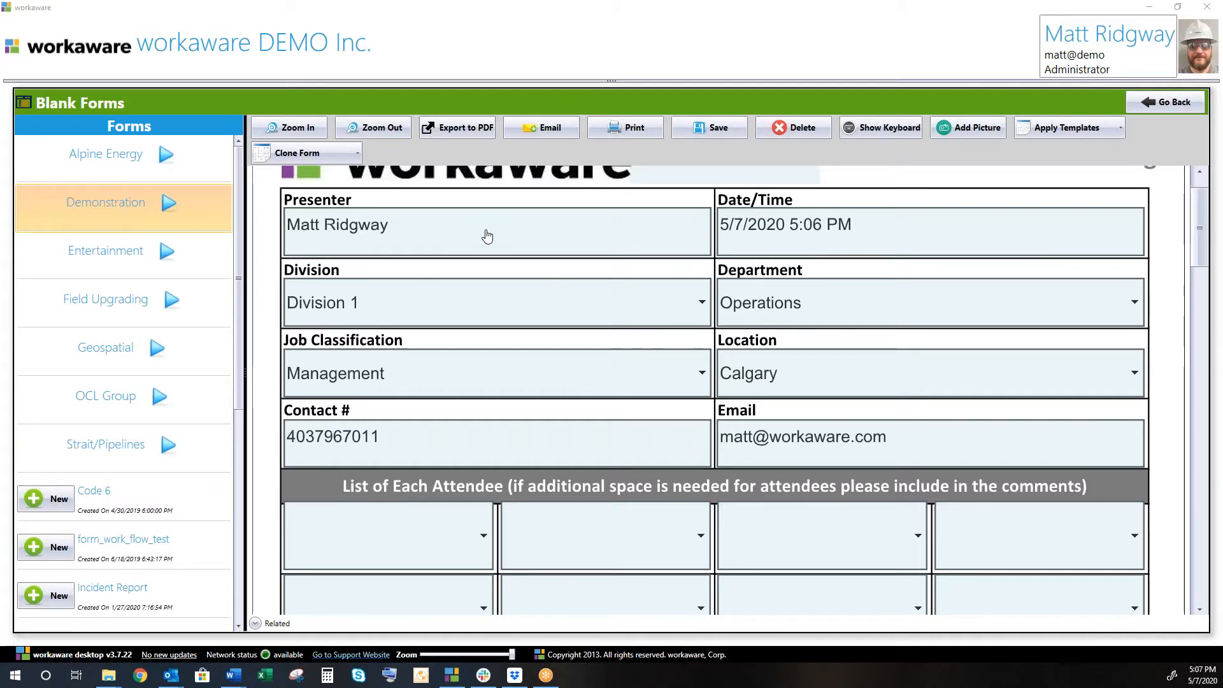
left_click(534, 309)
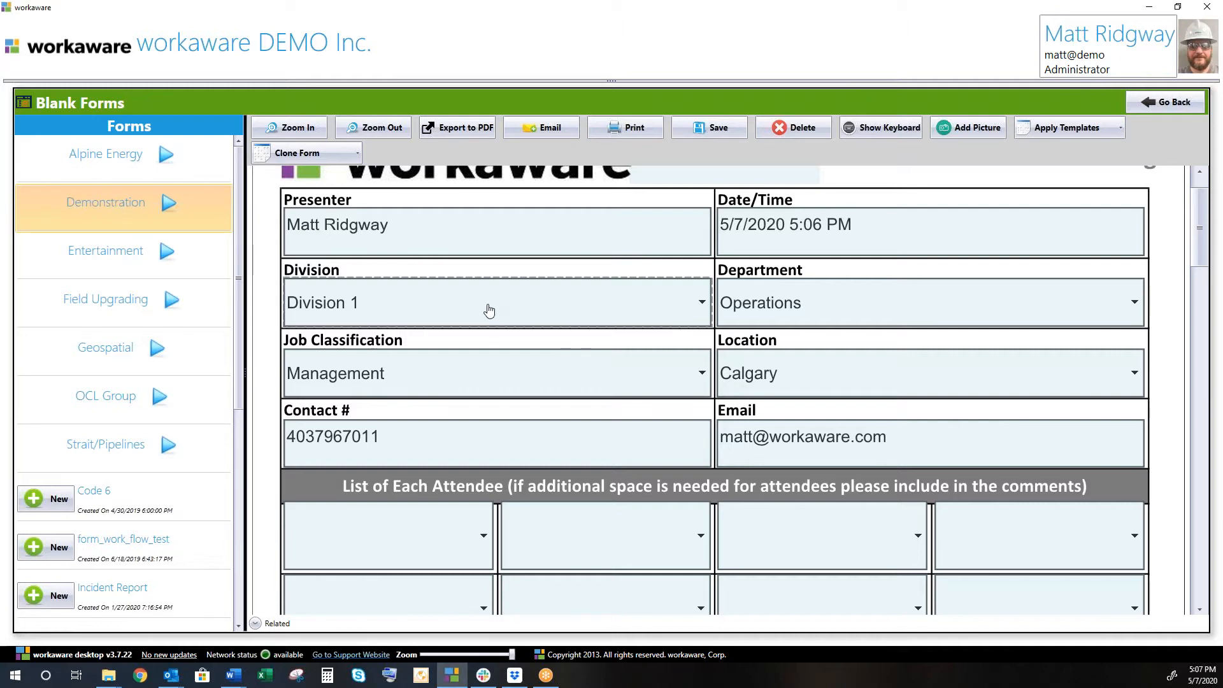
scroll(488, 311, "down", 3)
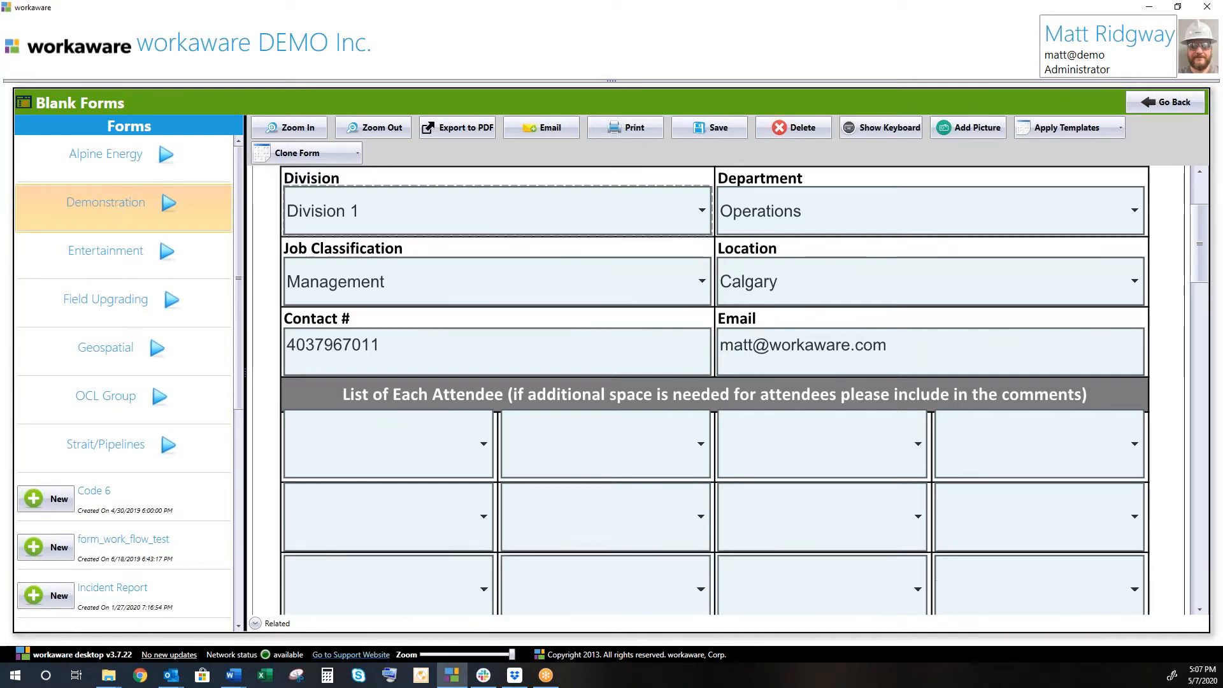
scroll(489, 318, "down", 1)
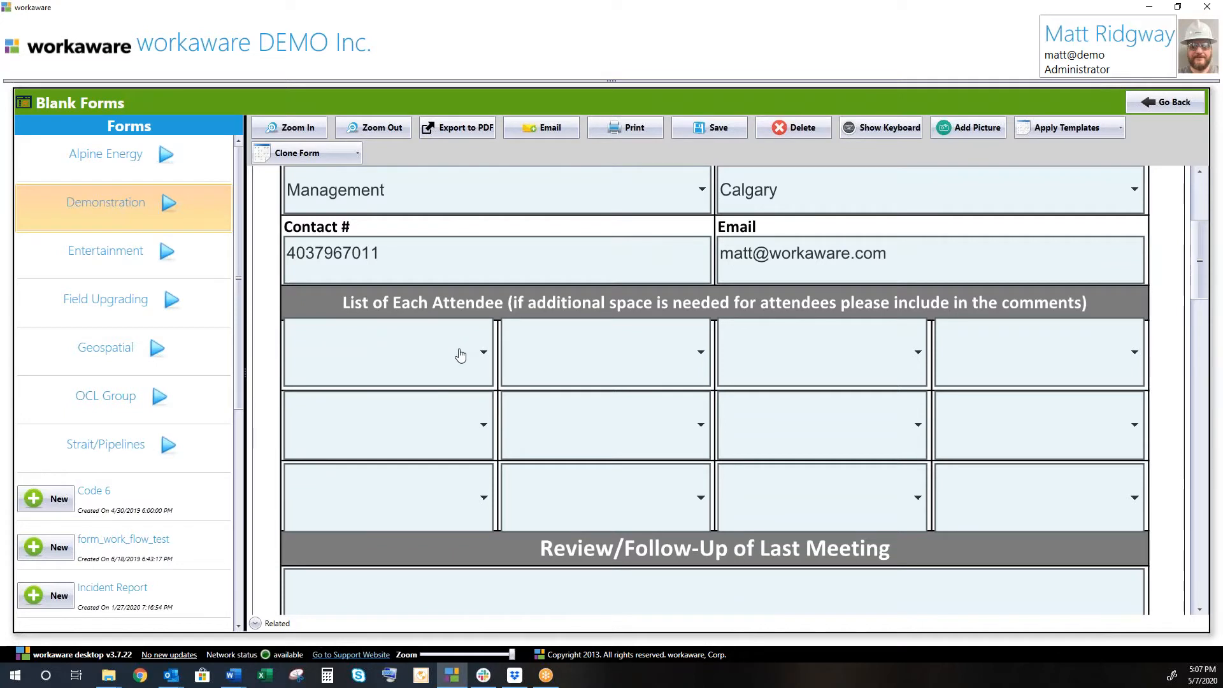
Choose employee names for the first three attendee slots, then click into the Review/Follow-Up box.
left_click(461, 355)
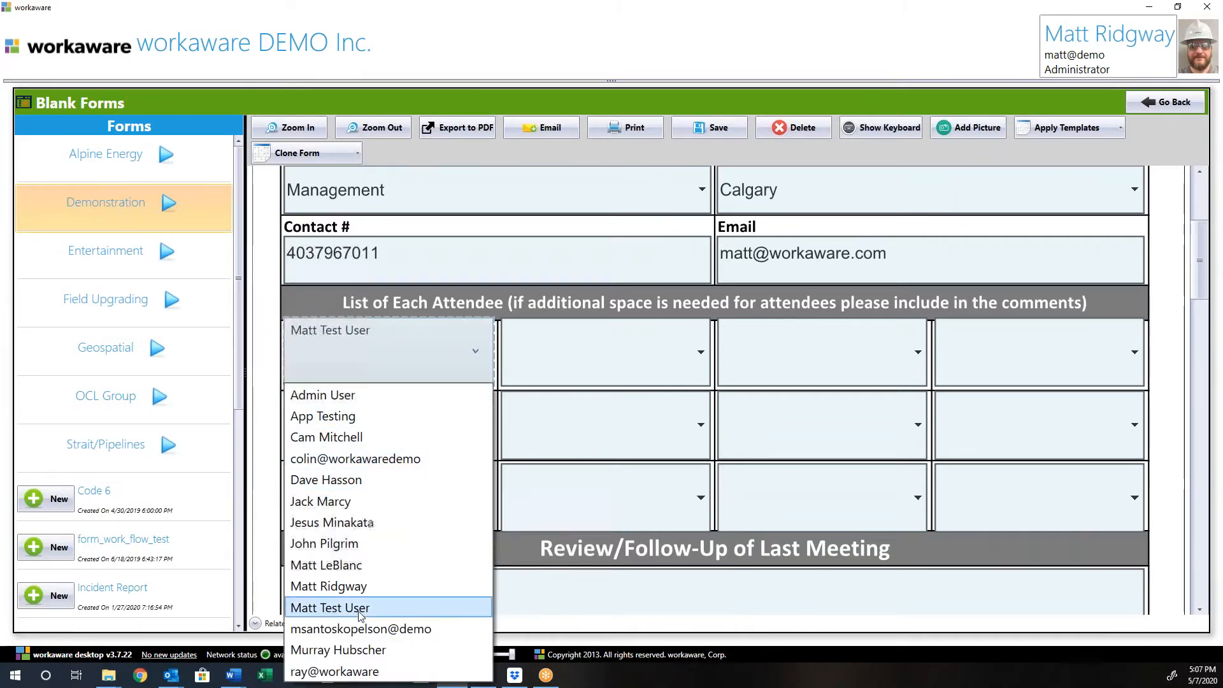
left_click(371, 525)
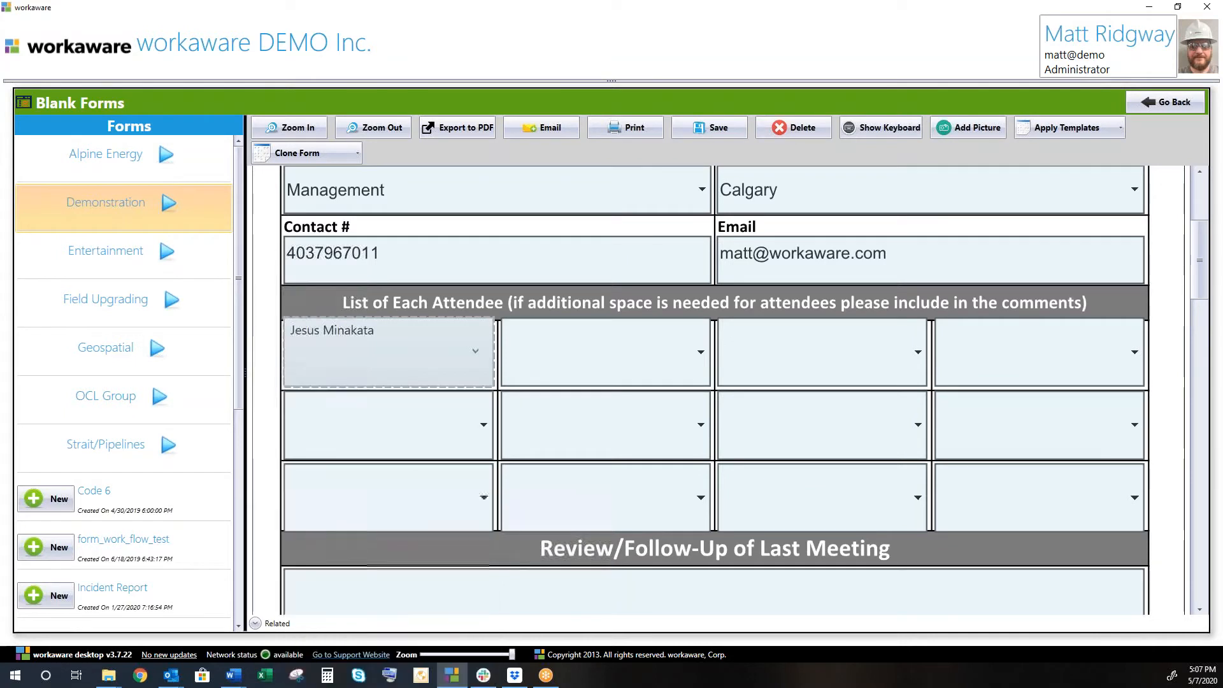
left_click(682, 347)
scroll(573, 434, "up", 1)
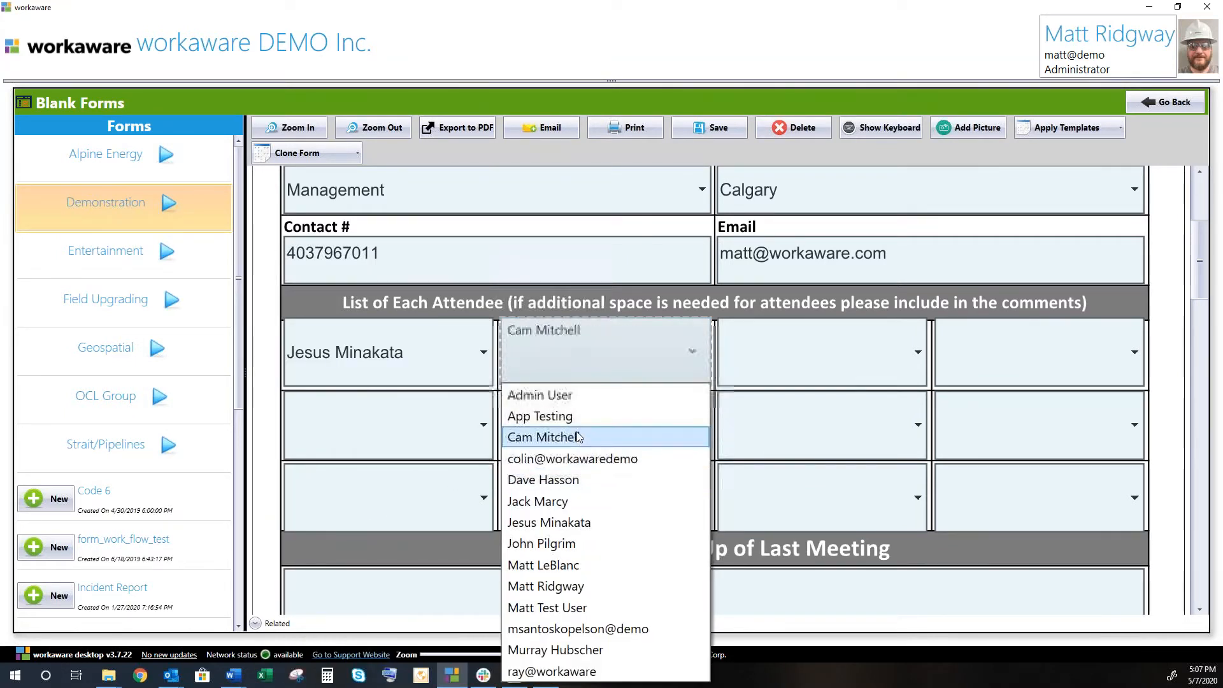
left_click(576, 435)
left_click(854, 366)
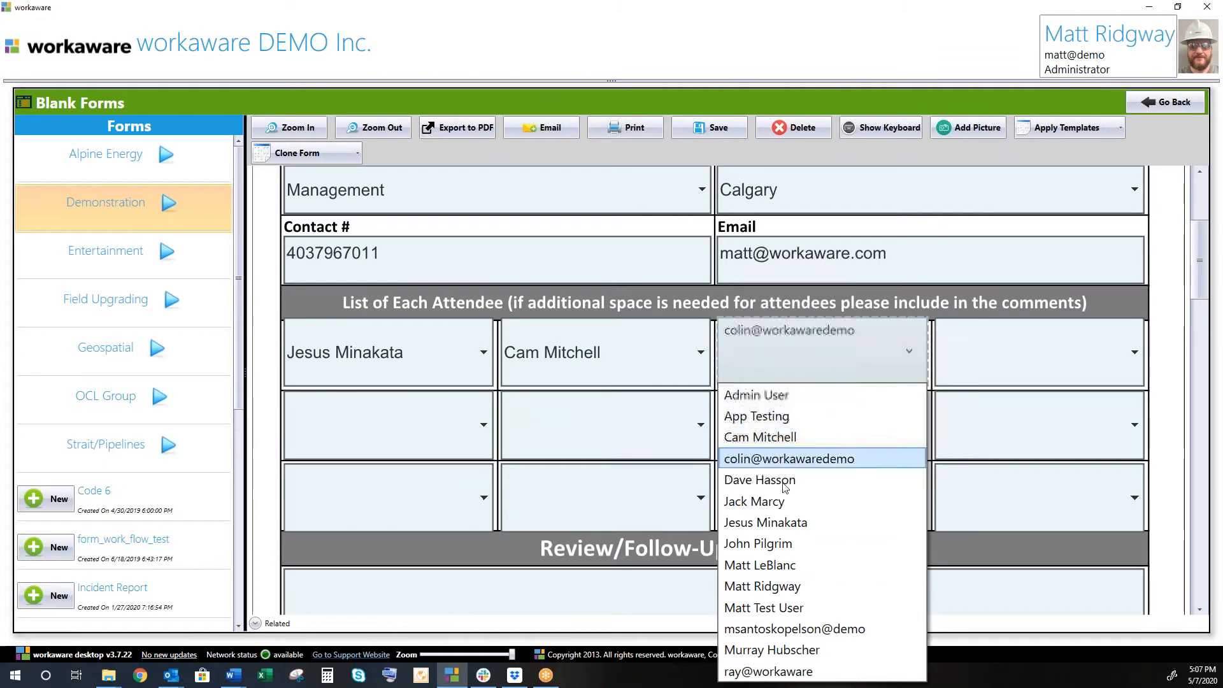
left_click(774, 543)
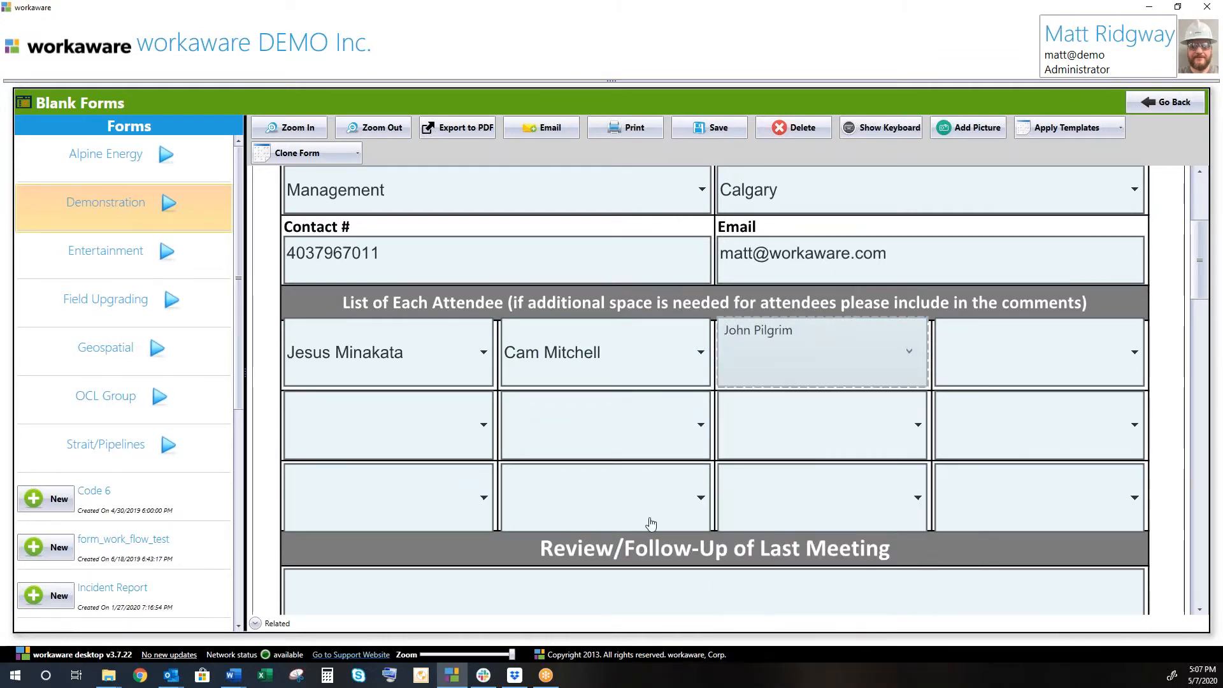
scroll(650, 523, "down", 1)
scroll(653, 522, "down", 5)
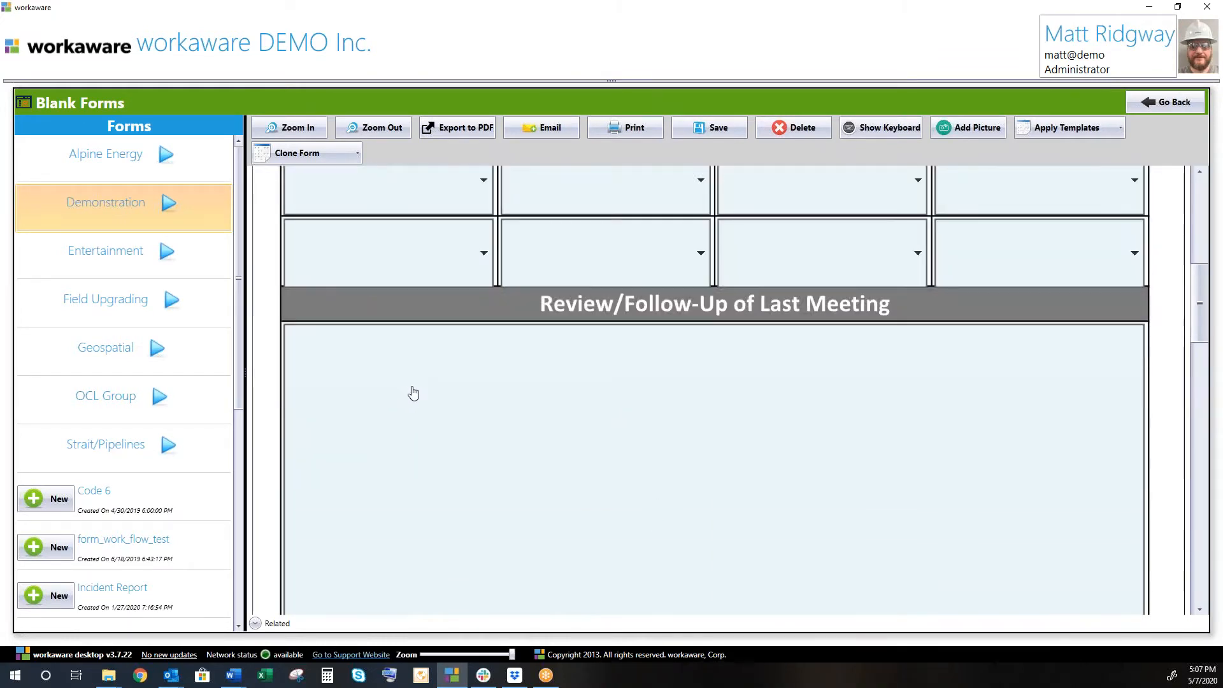
left_click(431, 387)
Enter 'test test test' in the Discussion Topics box on page 2.
type("test test test")
scroll(470, 388, "down", 3)
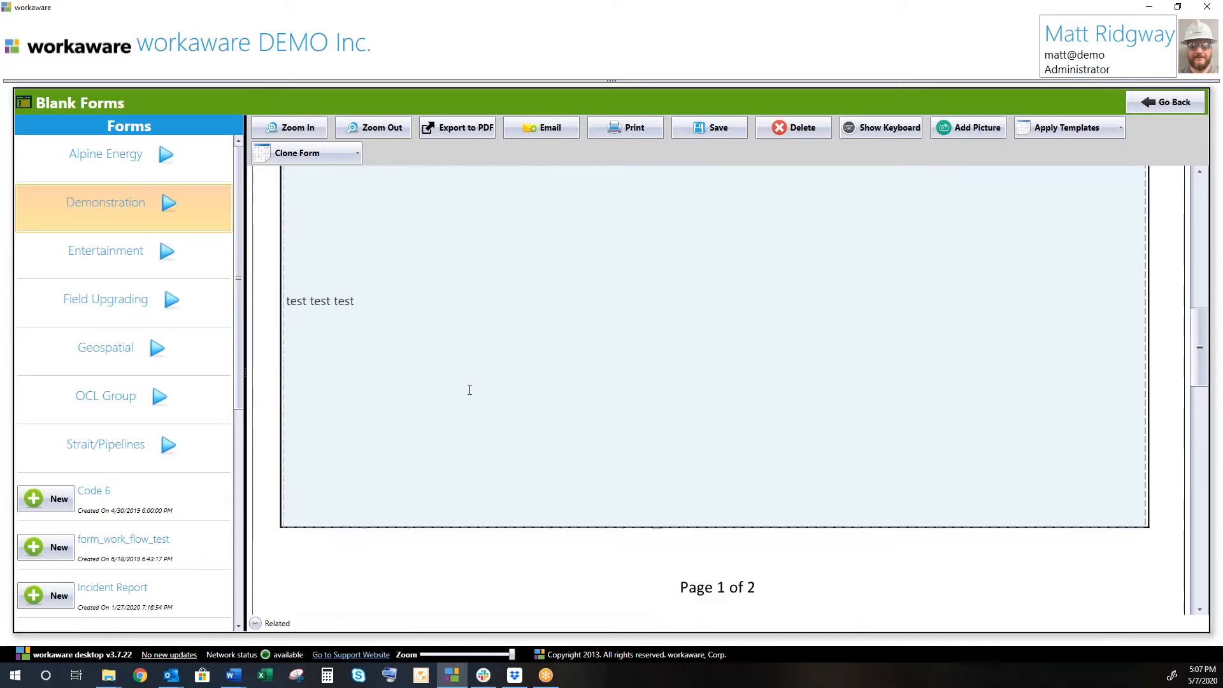
scroll(472, 390, "down", 6)
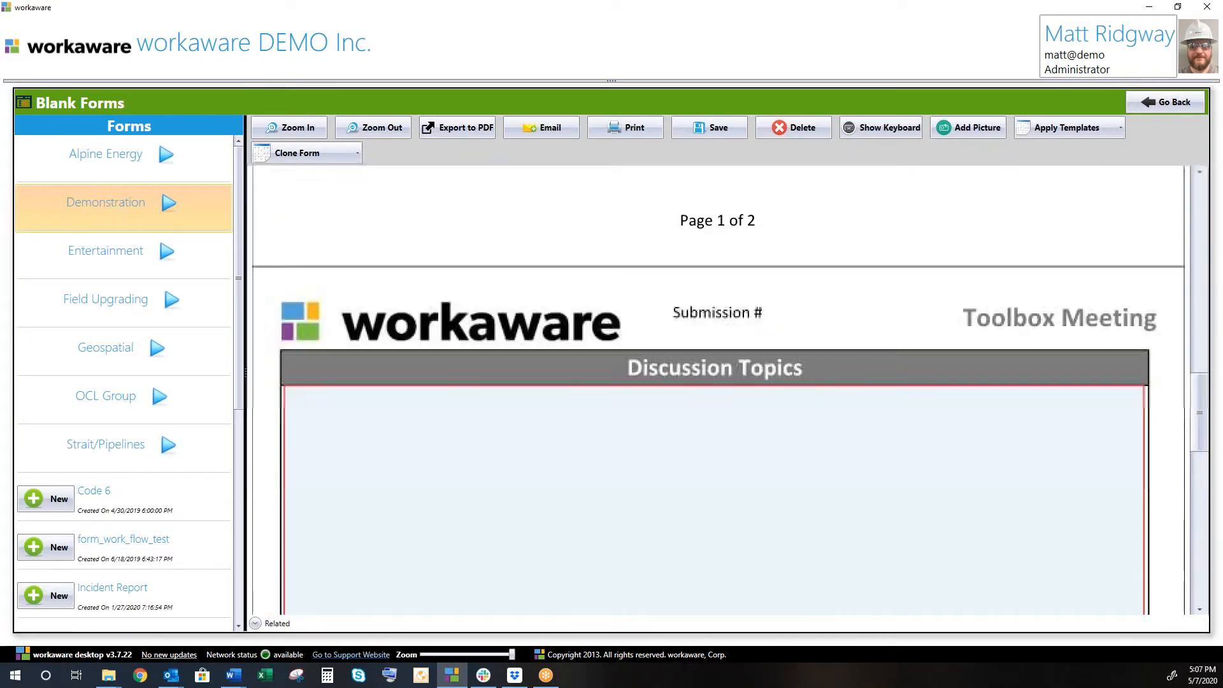
scroll(472, 399, "down", 2)
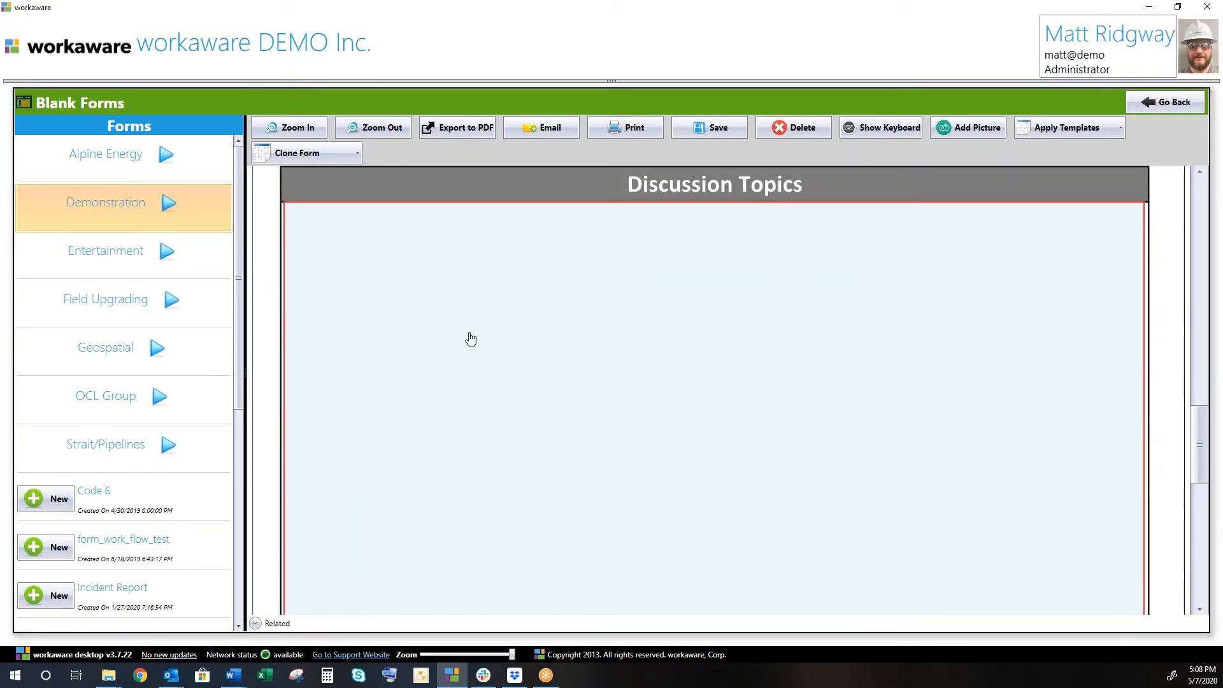
left_click(540, 344)
scroll(559, 361, "up", 2)
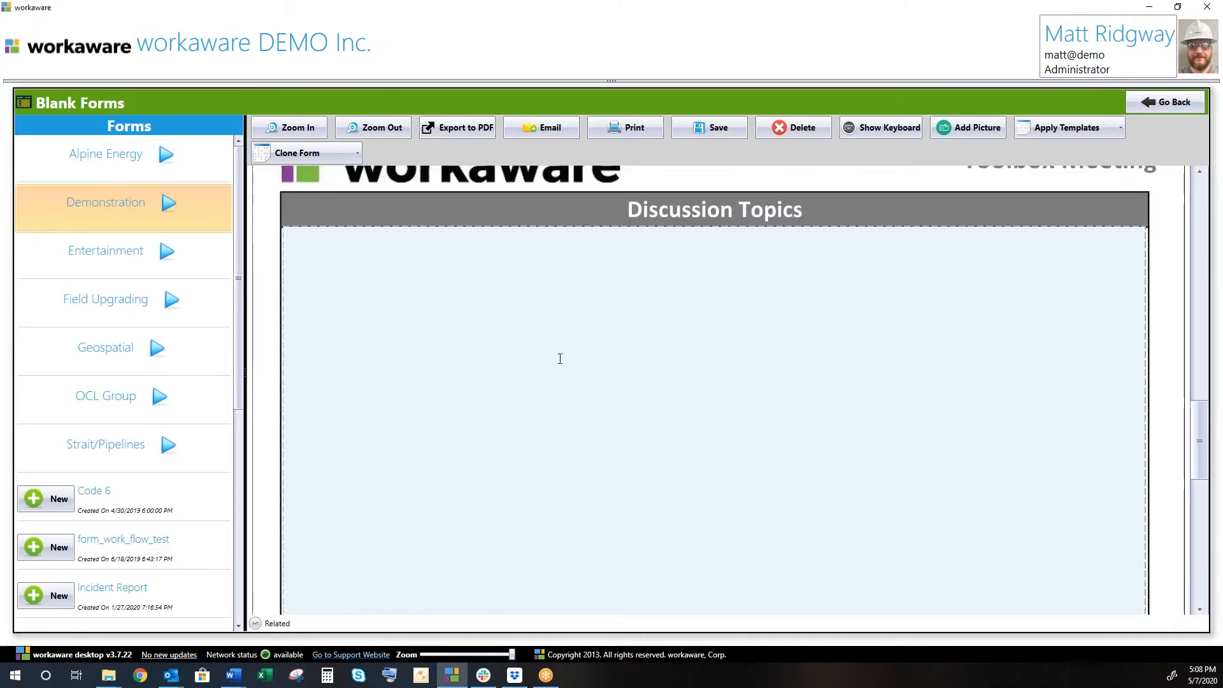
scroll(513, 293, "up", 4)
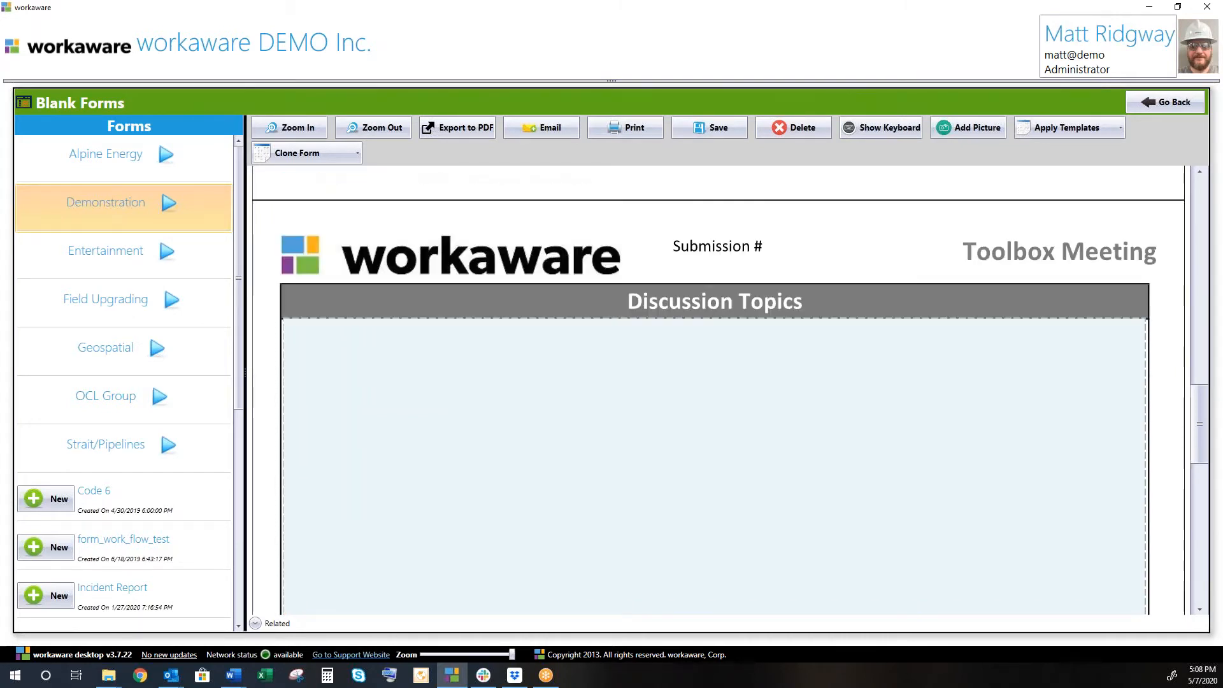
left_click(529, 248)
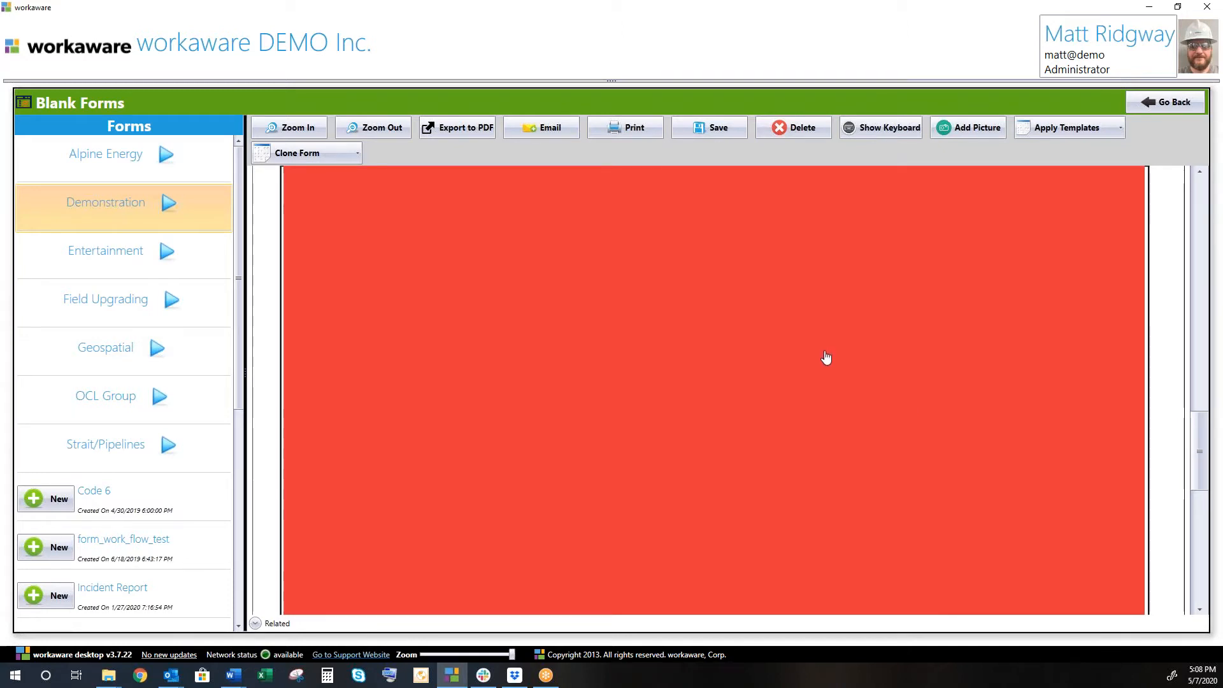
left_click(584, 333)
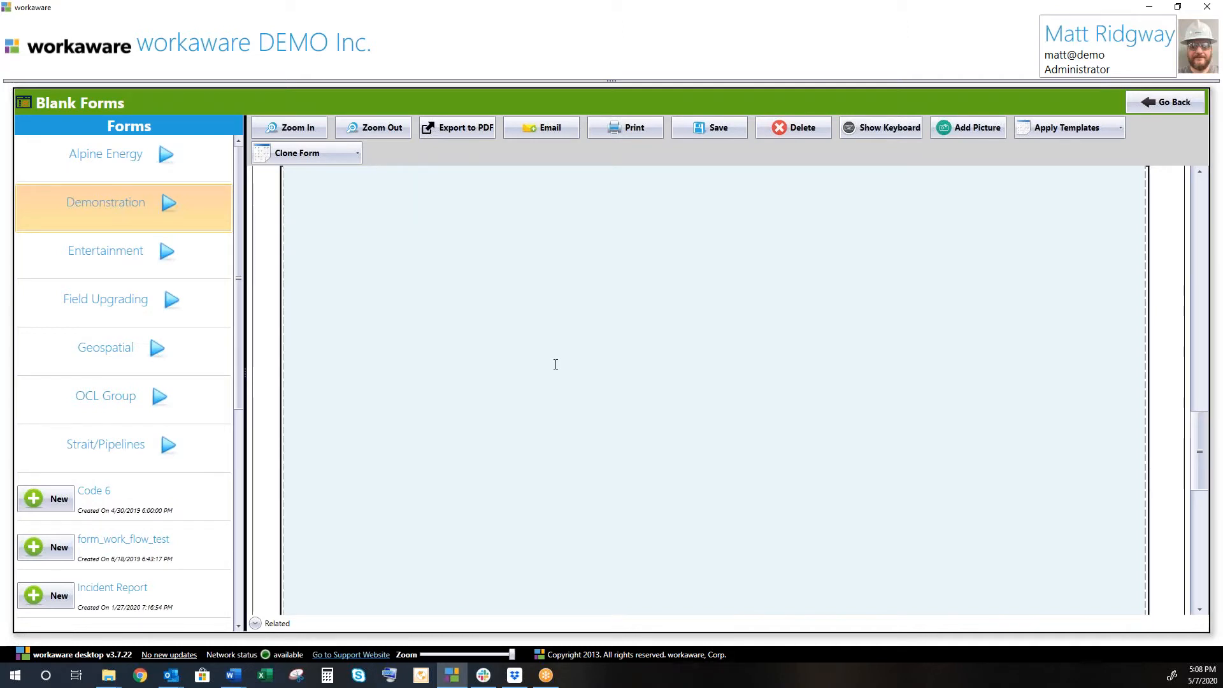
type("test test test")
Choose your user as Supervisor Name in the Signatures section, then return to the top.
scroll(604, 409, "down", 6)
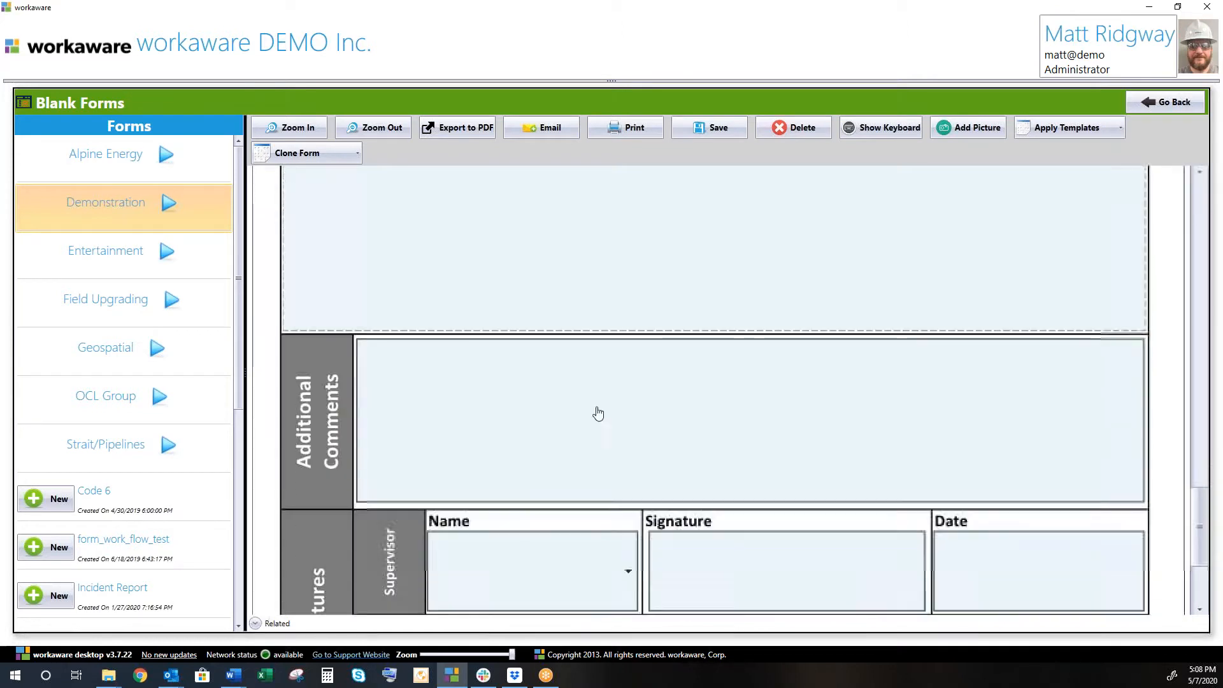
scroll(579, 390, "down", 2)
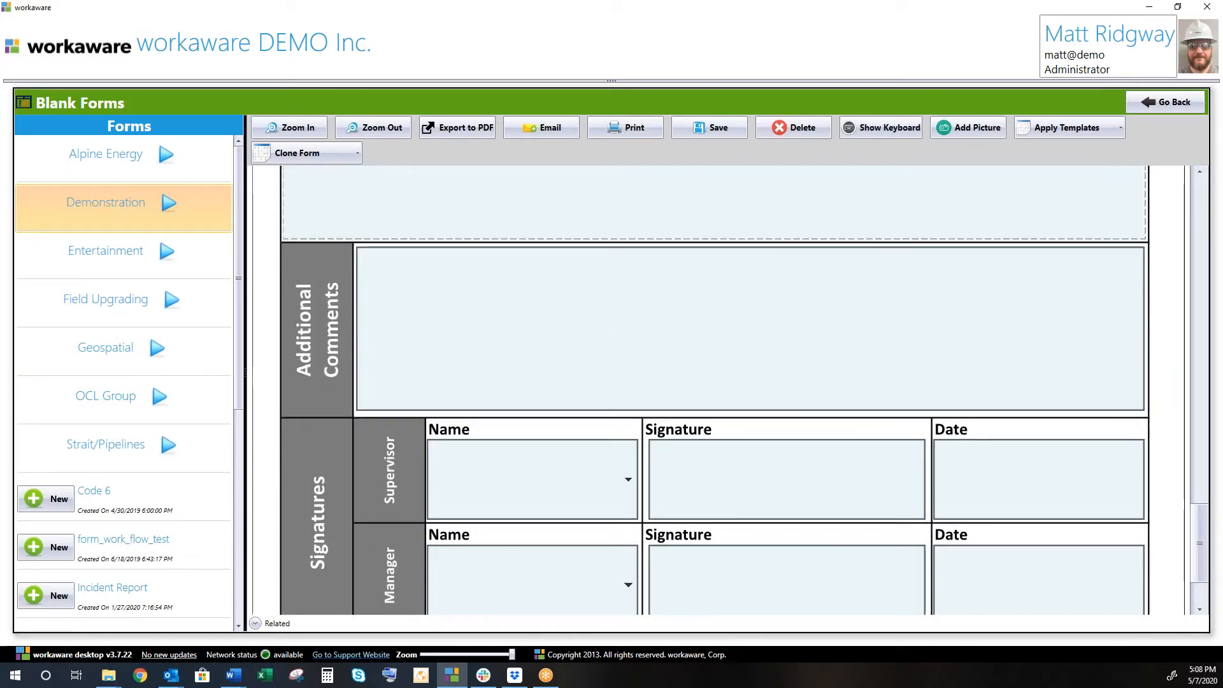
scroll(576, 393, "down", 2)
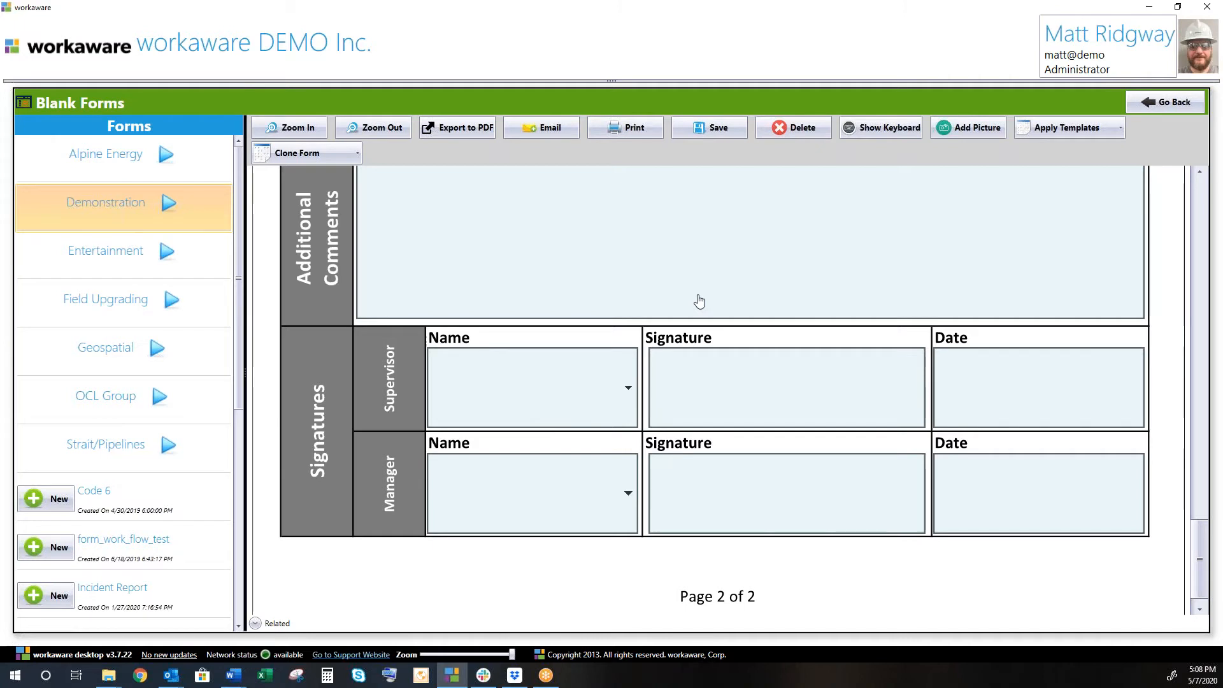
left_click(574, 382)
scroll(514, 312, "down", 2)
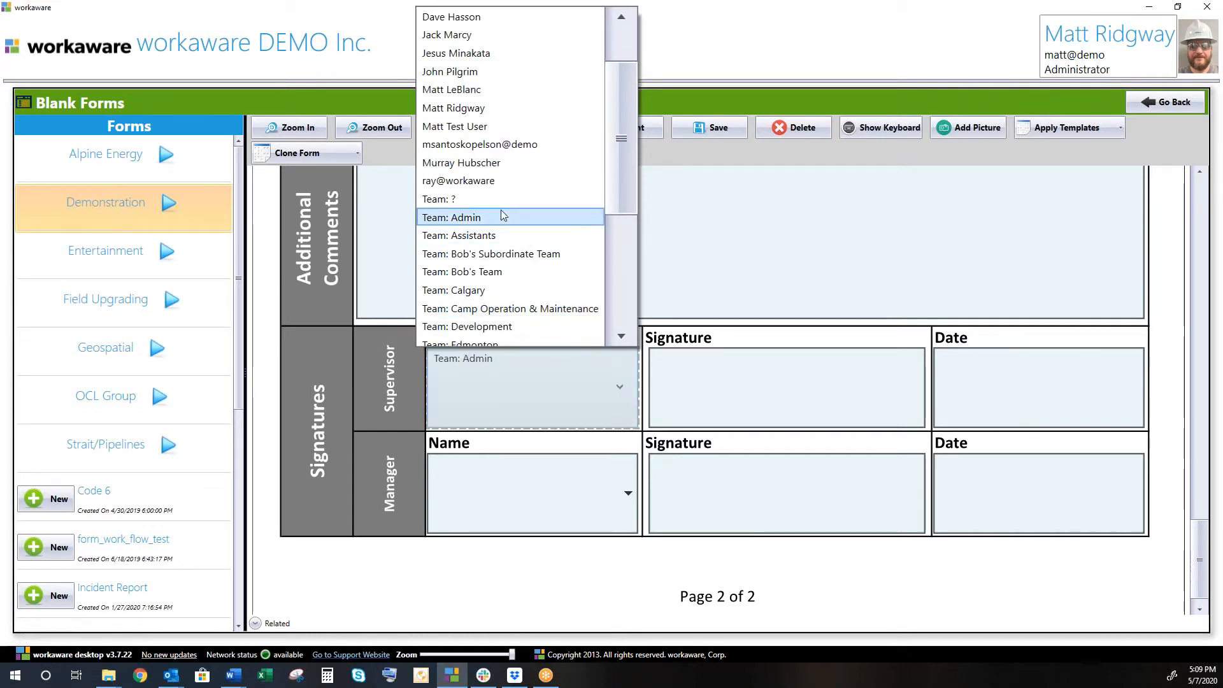
left_click(486, 111)
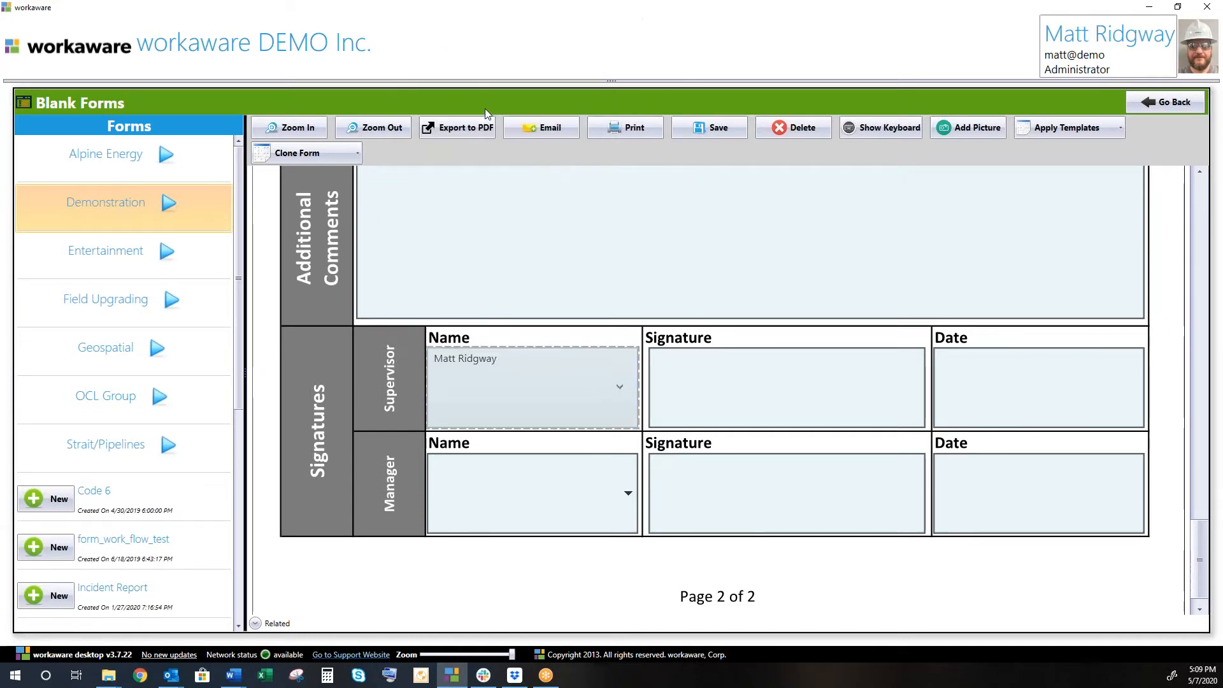
scroll(376, 467, "up", 2)
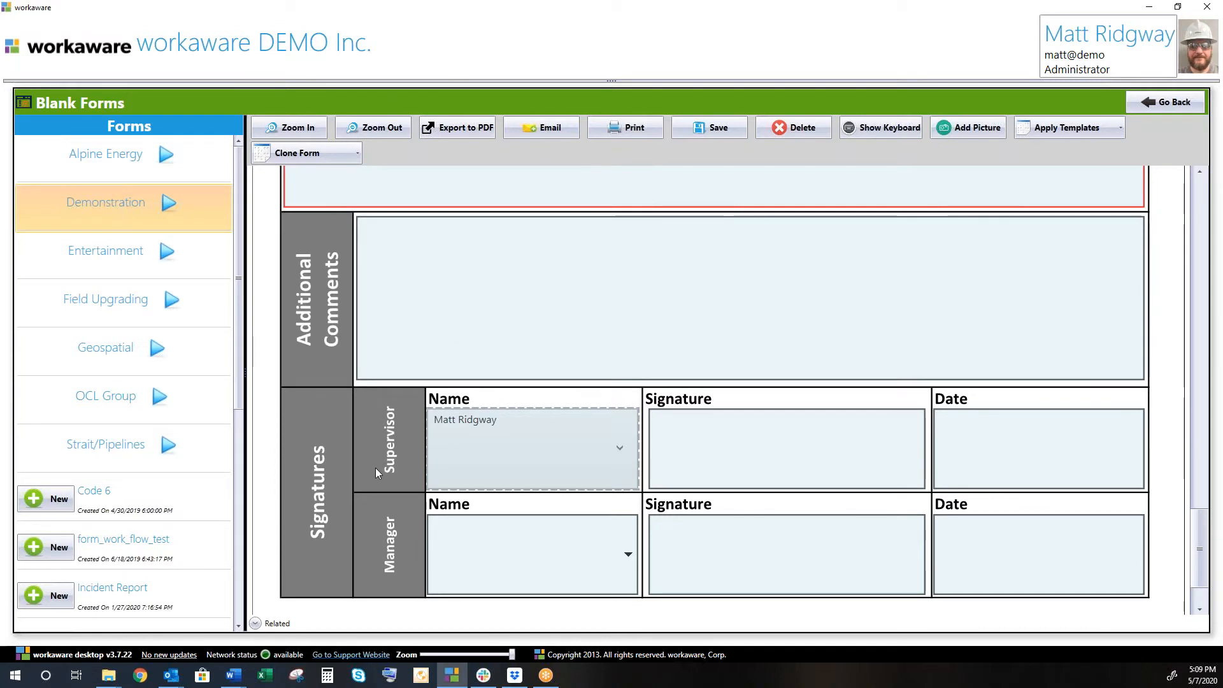
scroll(495, 401, "up", 8)
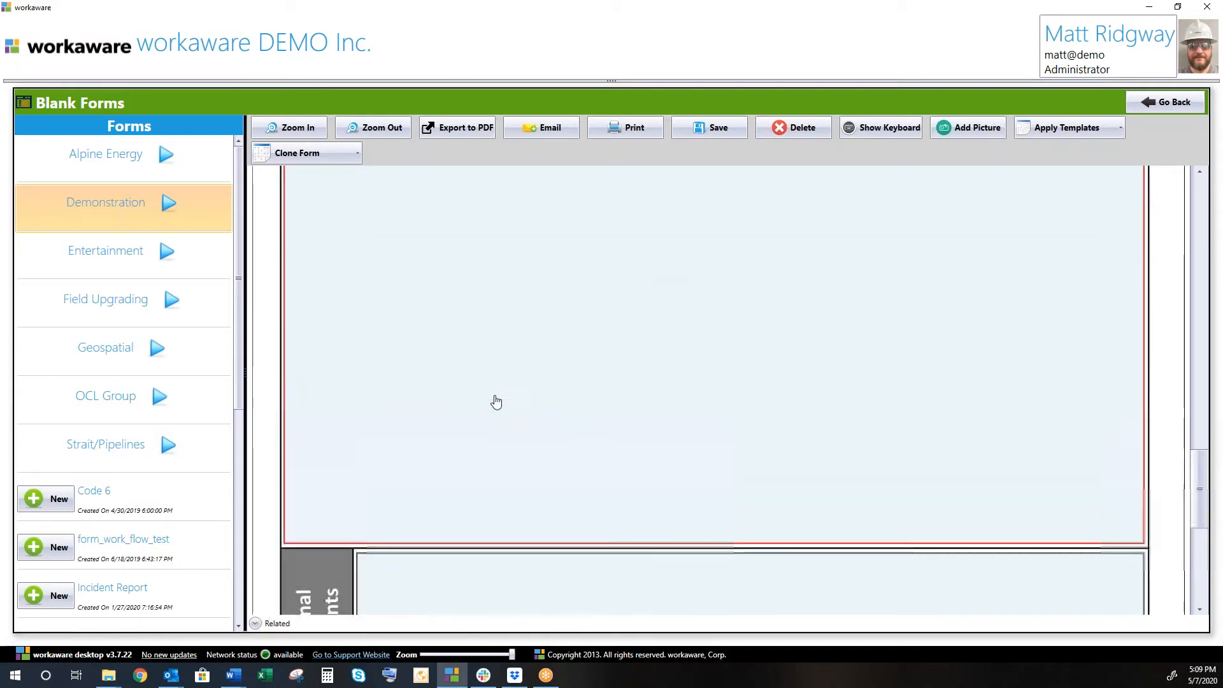
scroll(516, 363, "up", 8)
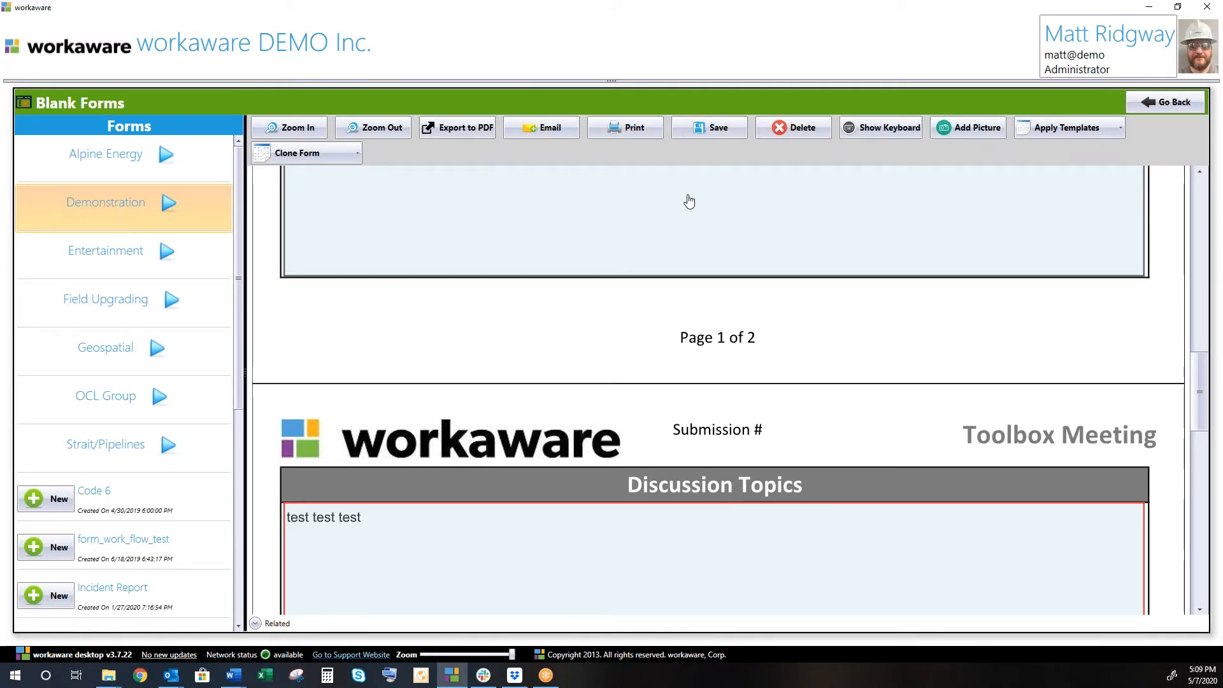
Attach the Boreal Logo image via Add Picture and save it from the Image Editor.
left_click(967, 129)
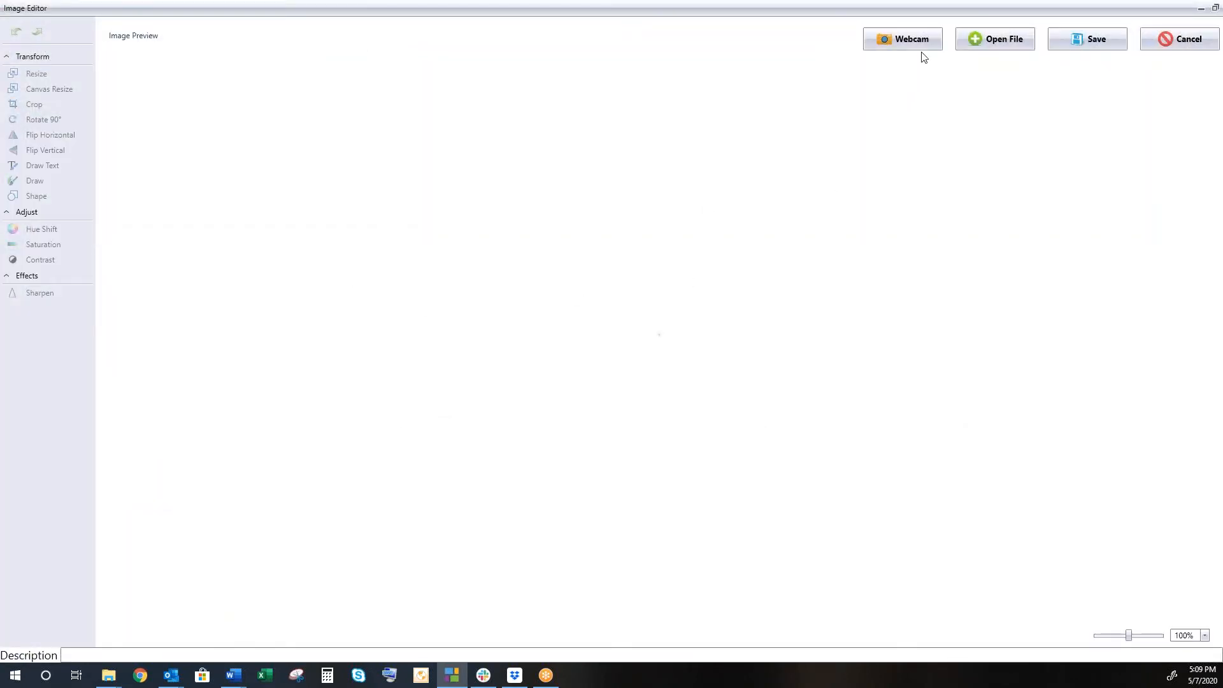
left_click(990, 43)
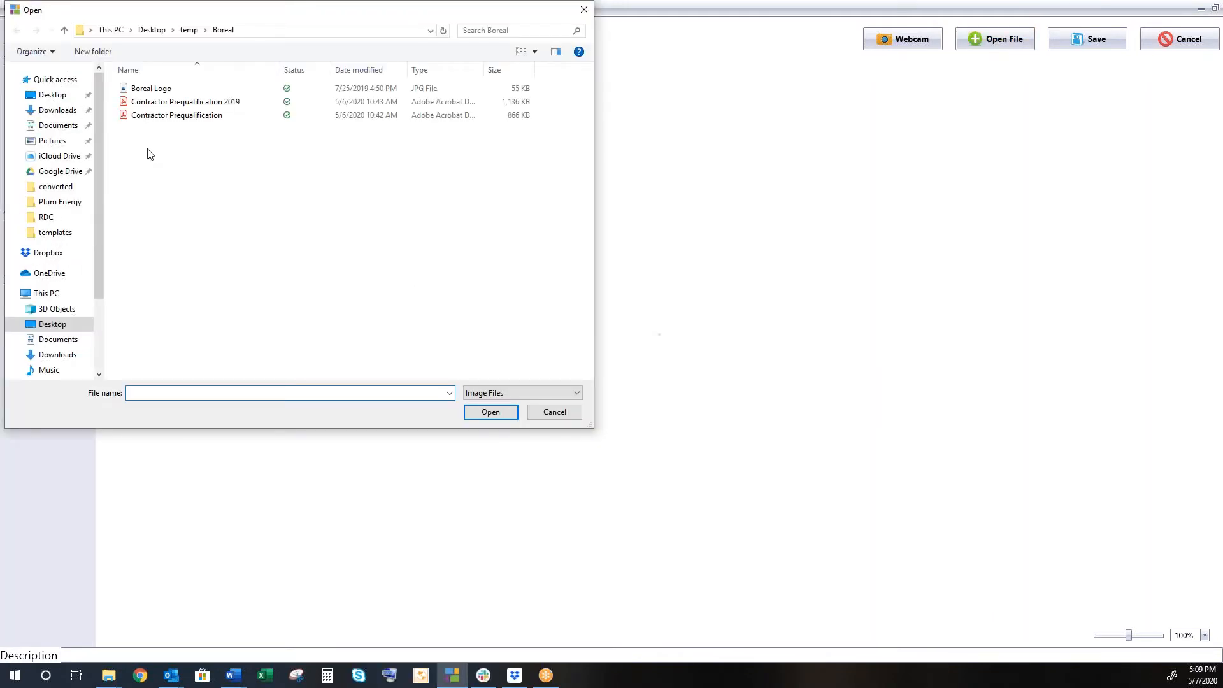
double_click(160, 90)
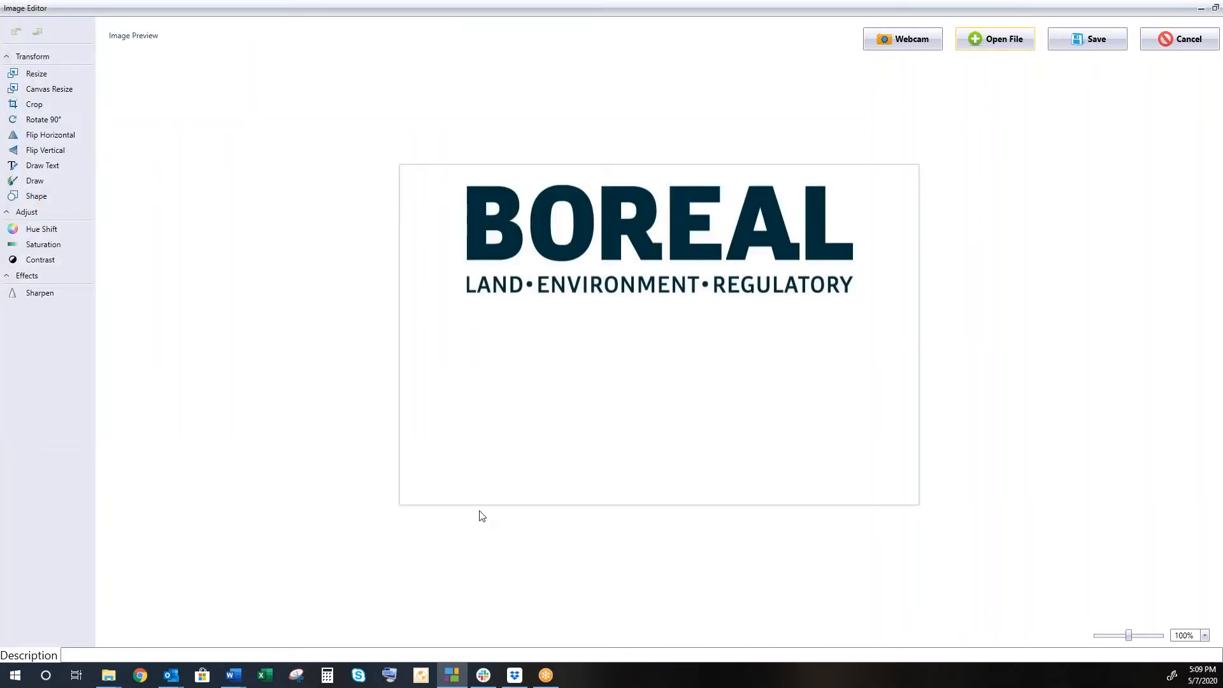
left_click(1103, 49)
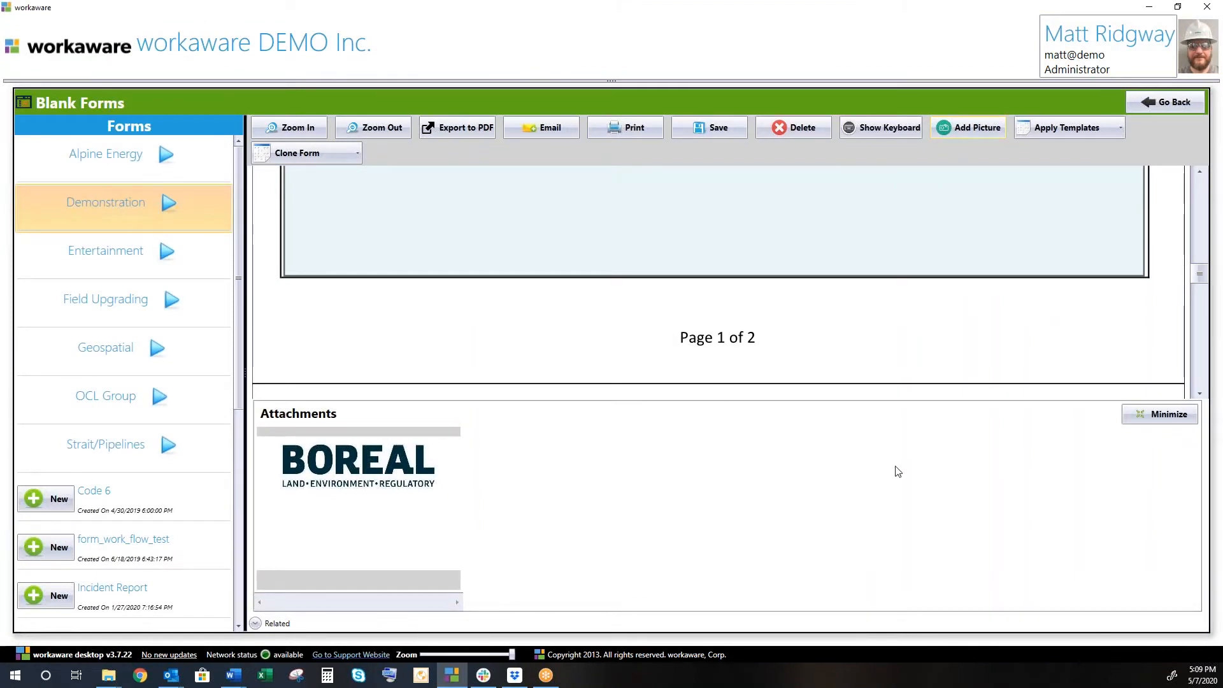
Save the Toolbox Meeting form, mark the review task complete, and return to the home screen.
left_click(1161, 420)
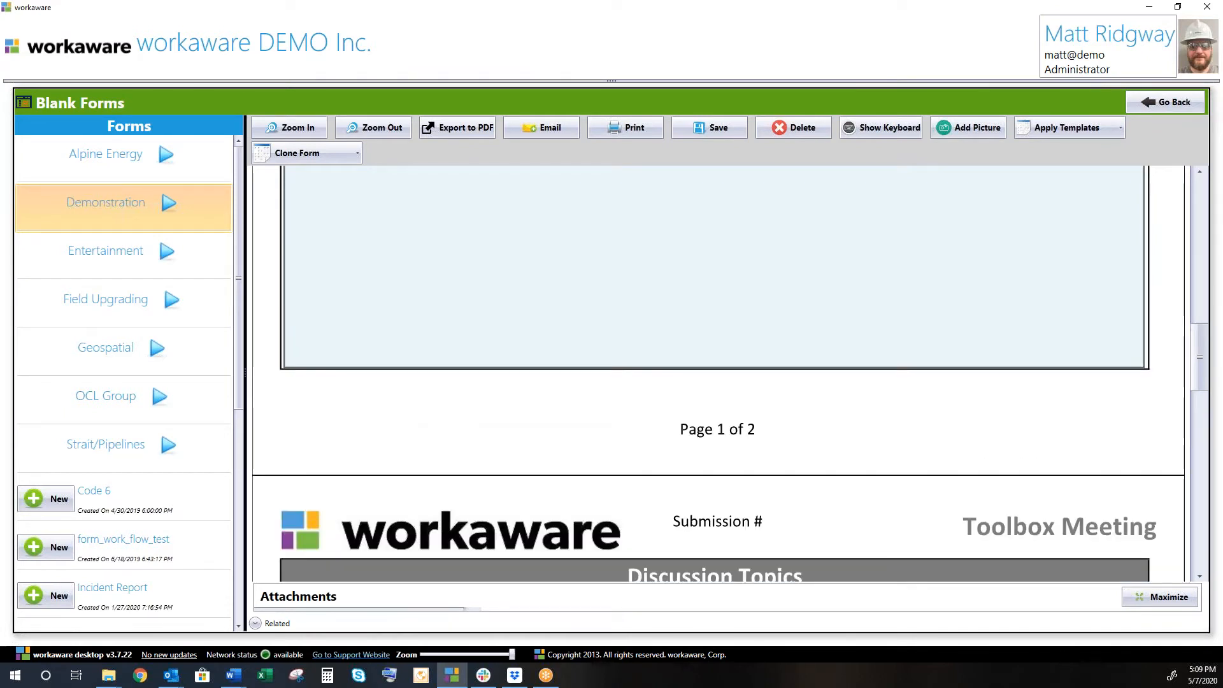
scroll(1082, 267, "up", 2)
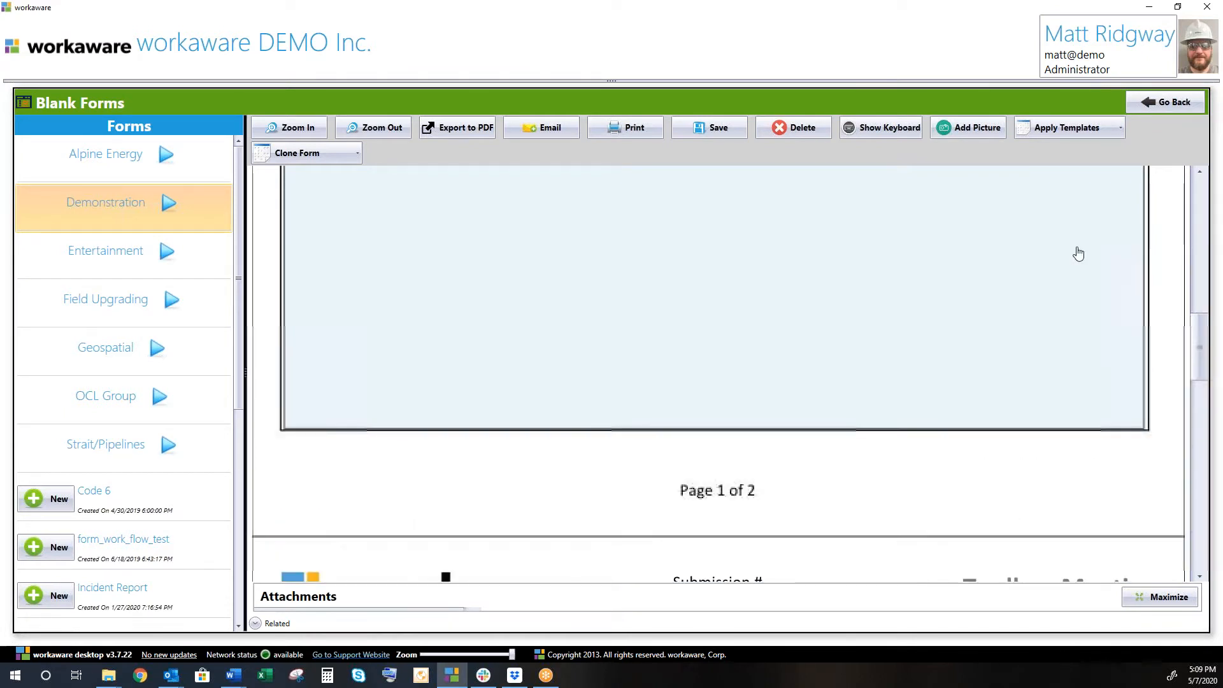
left_click(713, 128)
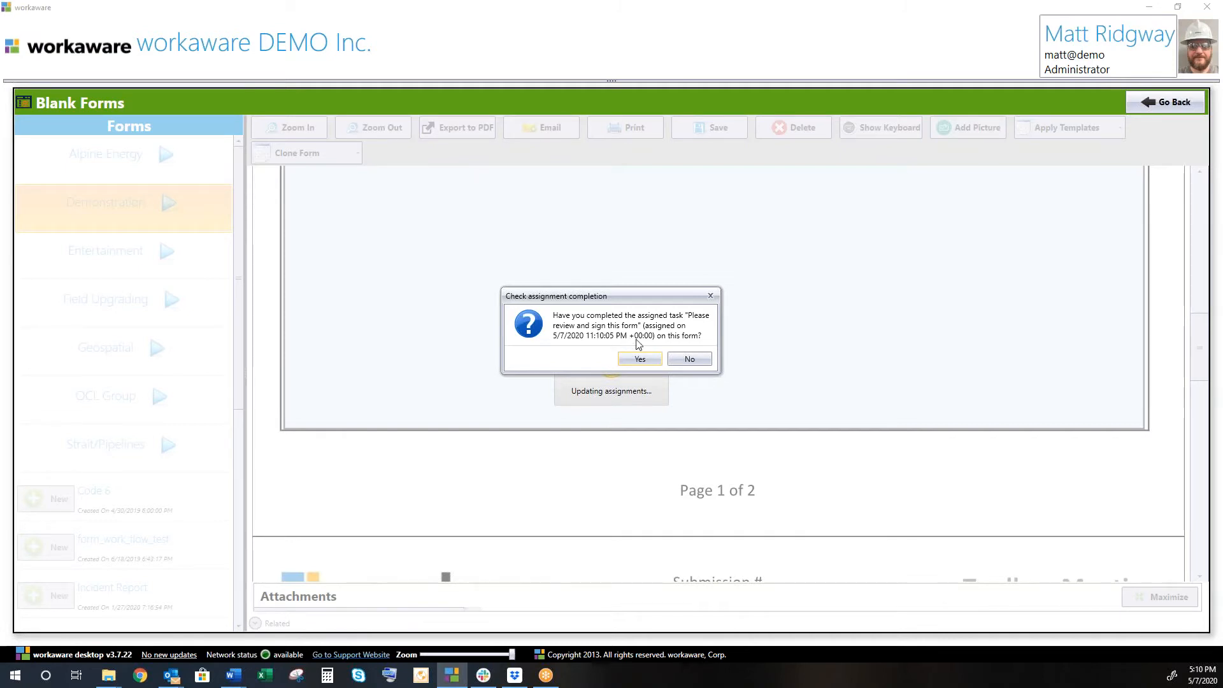
left_click(692, 360)
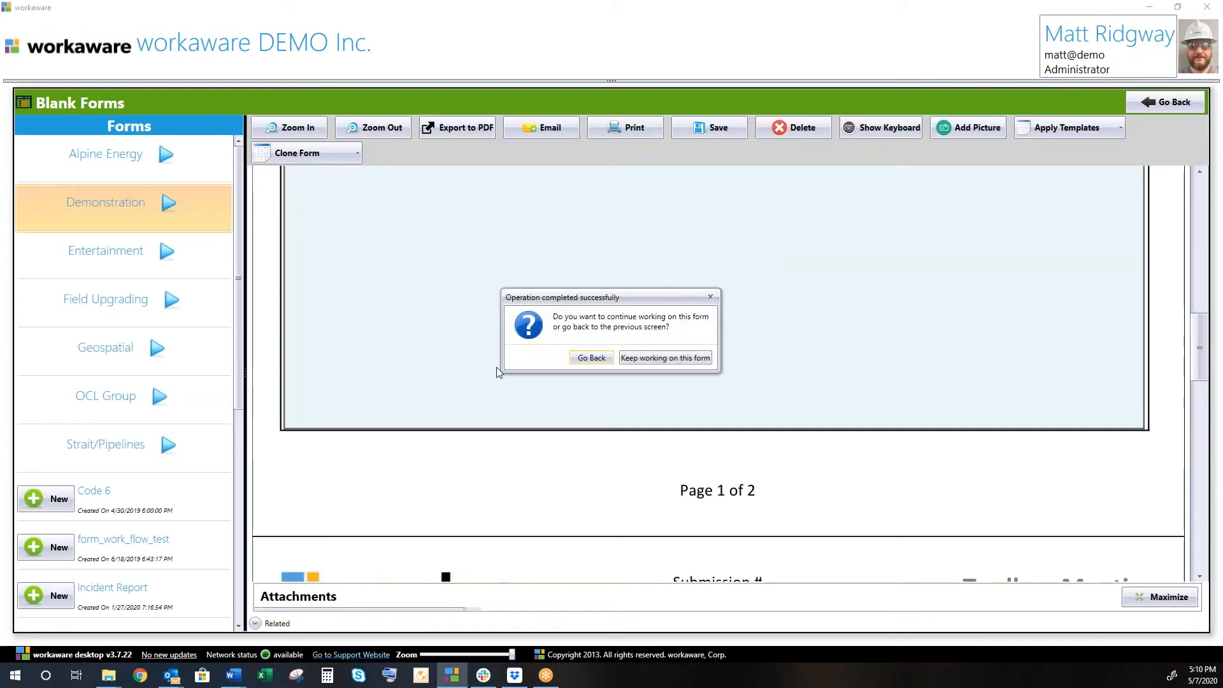
left_click(591, 360)
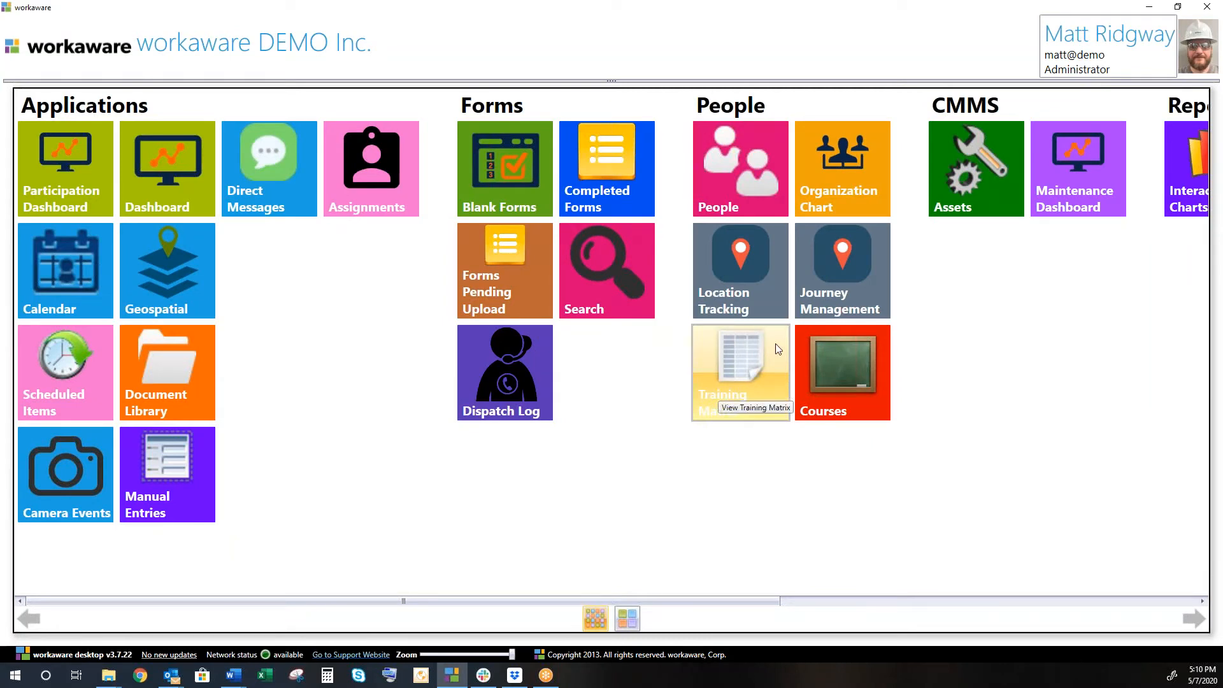
In Outlook, open the 'Received Toolbox Meeting form' email and follow its Form 199373 link.
mouse_move(171, 679)
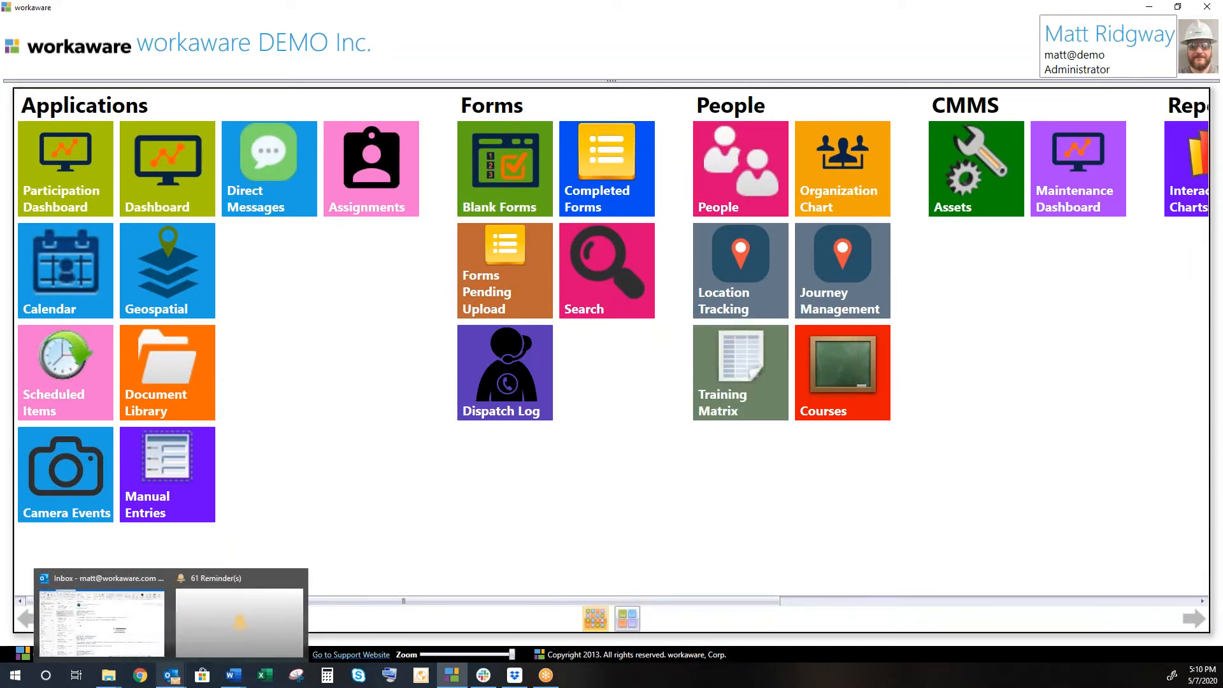
left_click(131, 631)
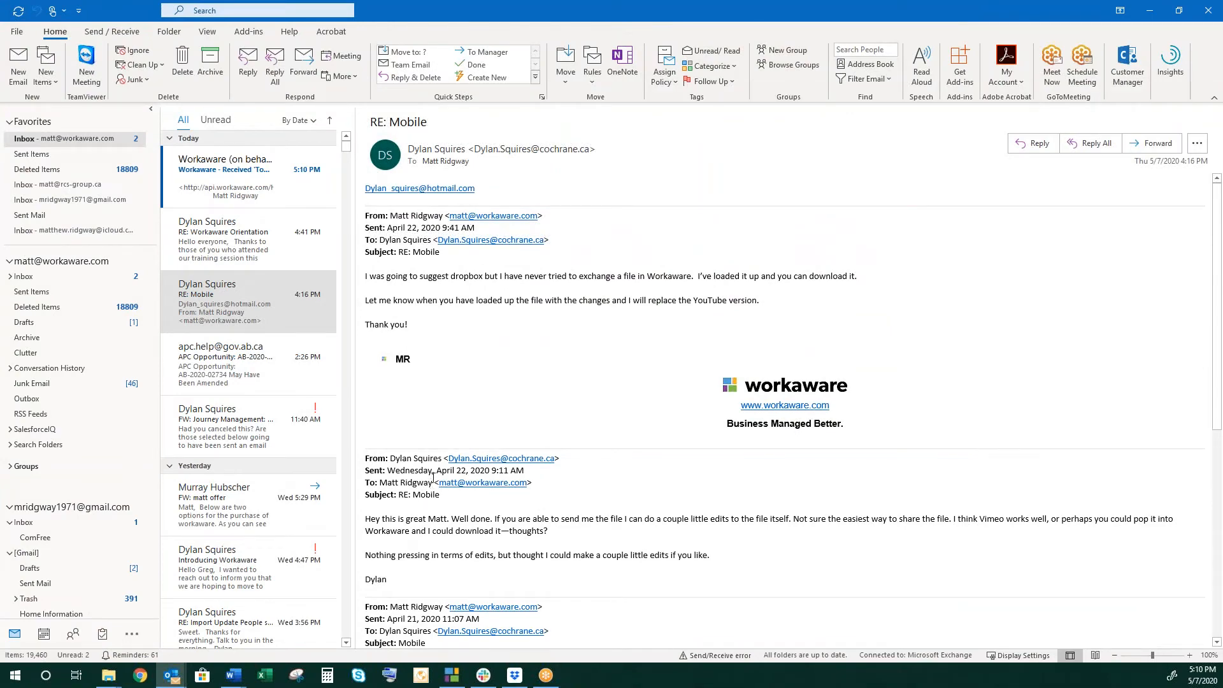
left_click(239, 172)
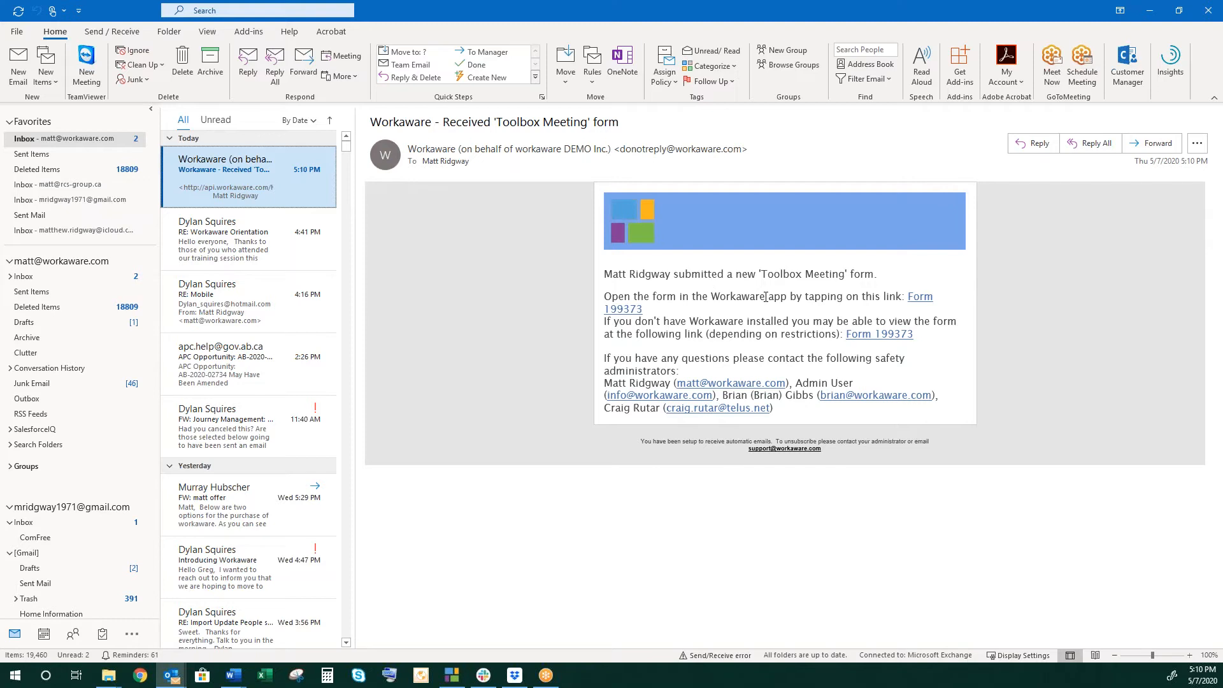
left_click(922, 303)
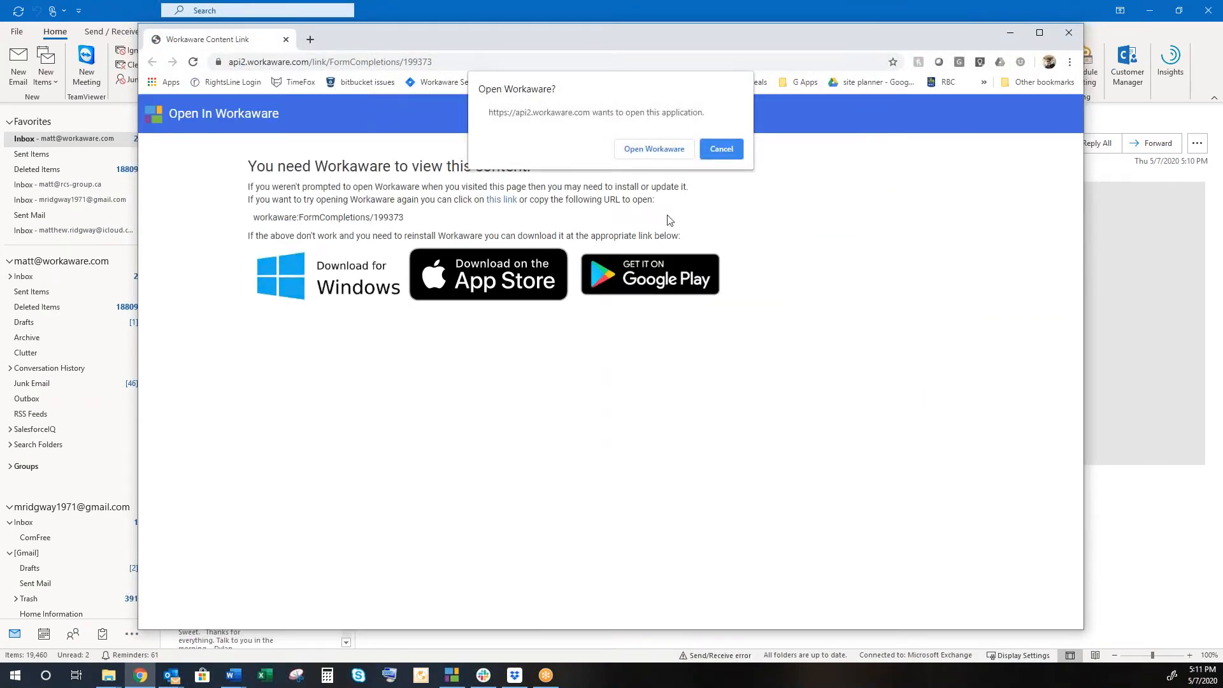
Let the form link open in Workaware and move the Chrome window aside.
left_click(654, 150)
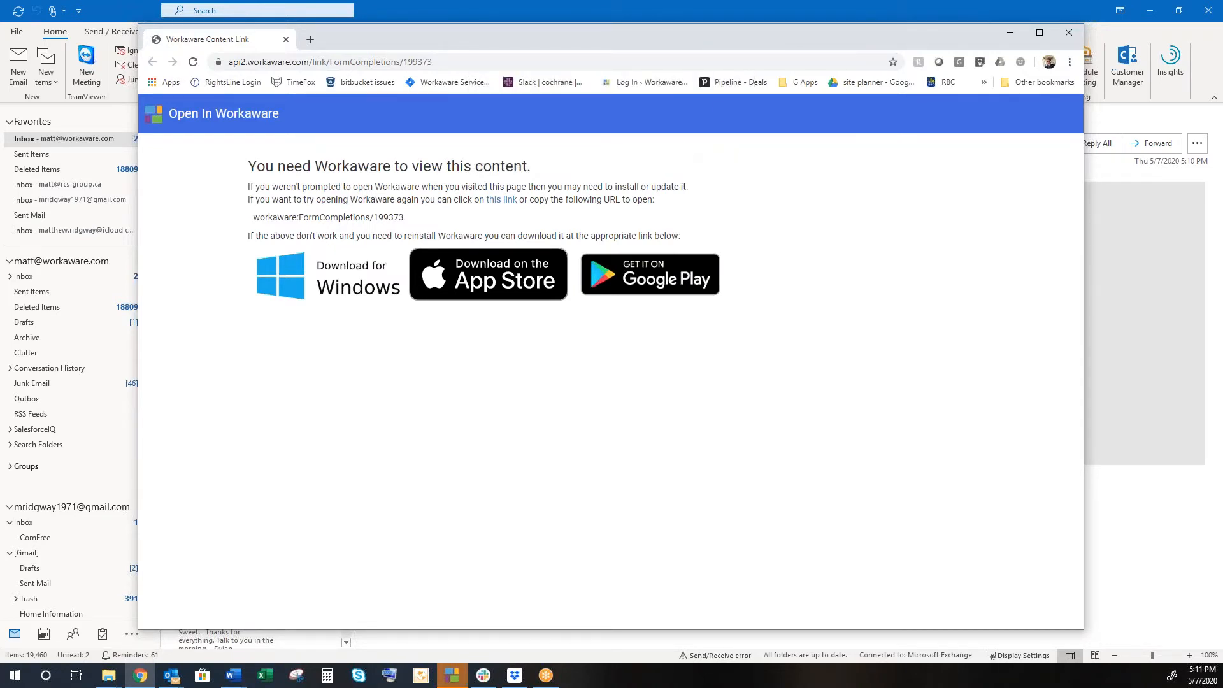
left_click_drag(759, 29, 0, 86)
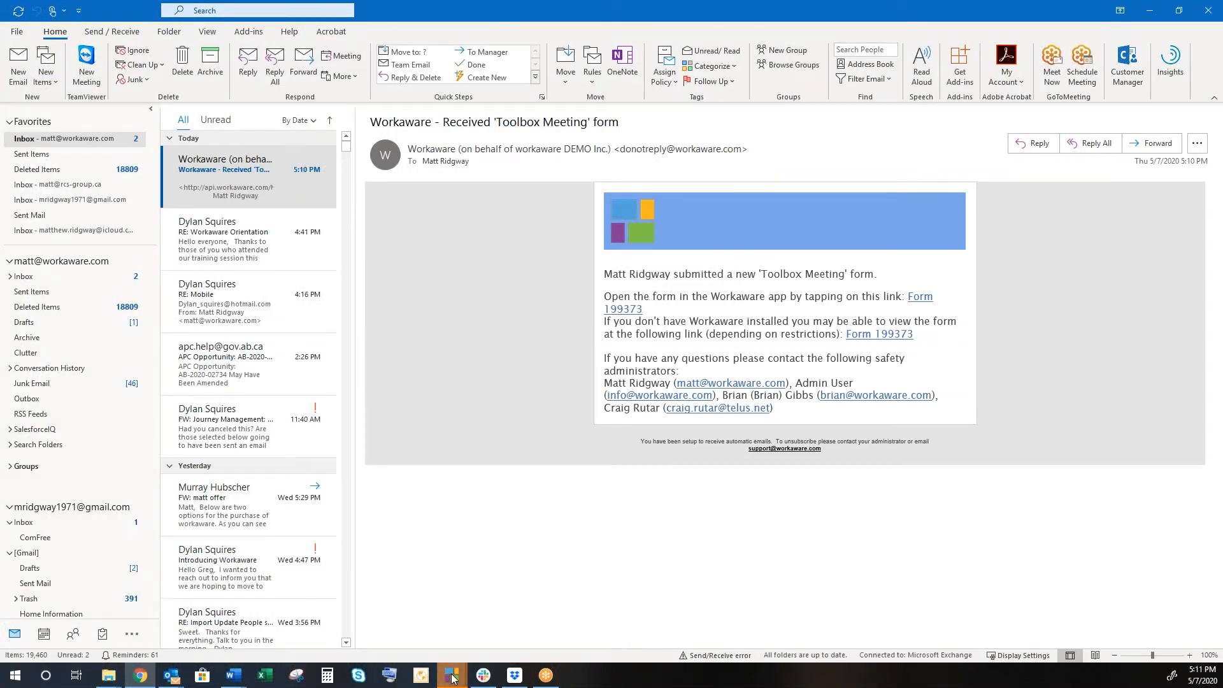
mouse_move(452, 679)
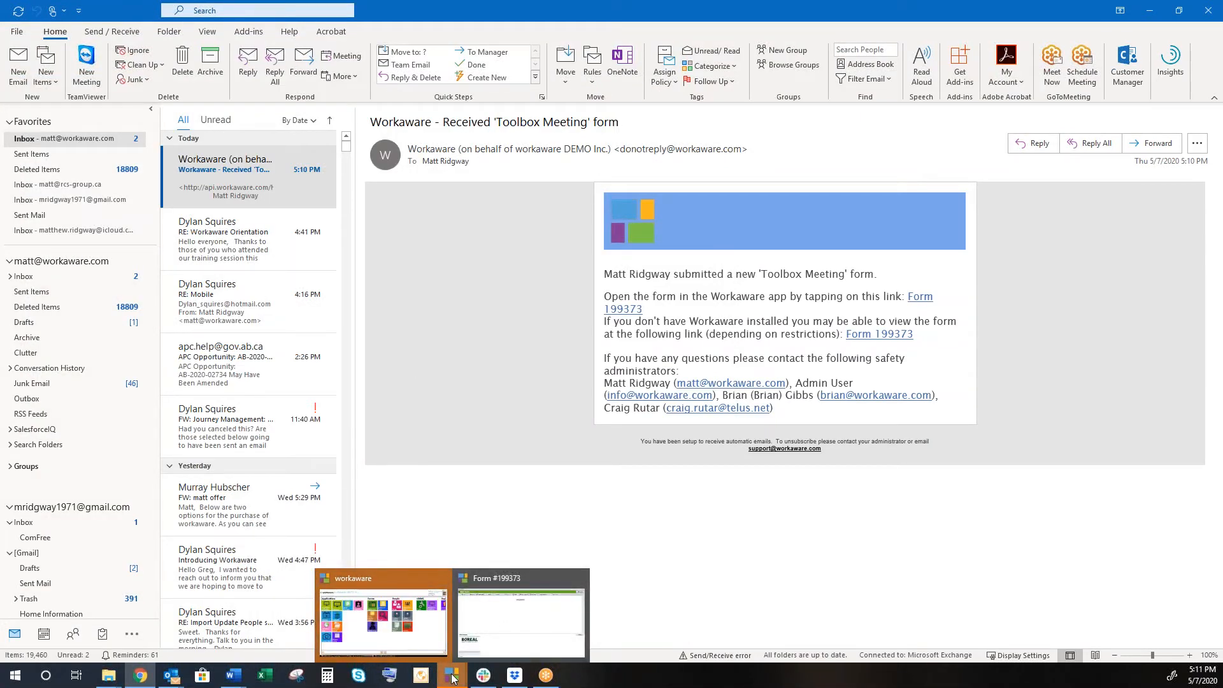
Bring Form #199373 forward, collapse Attachments, and scroll to the page-2 Signatures section.
left_click(510, 628)
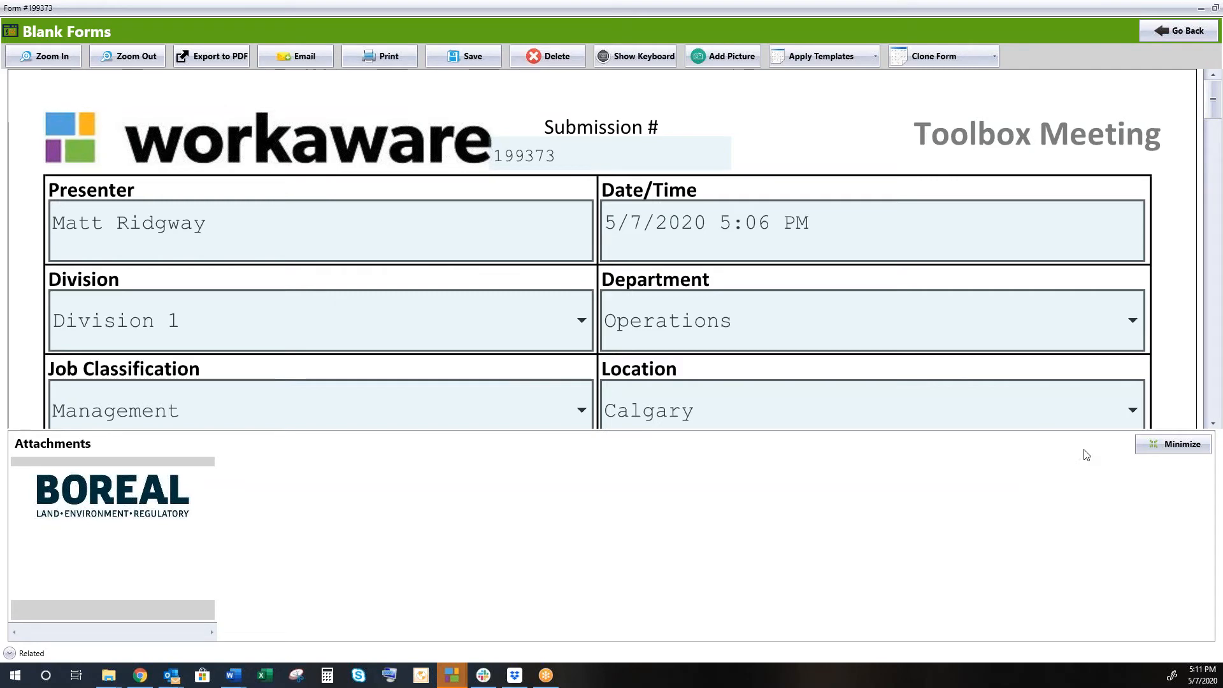
left_click(1160, 446)
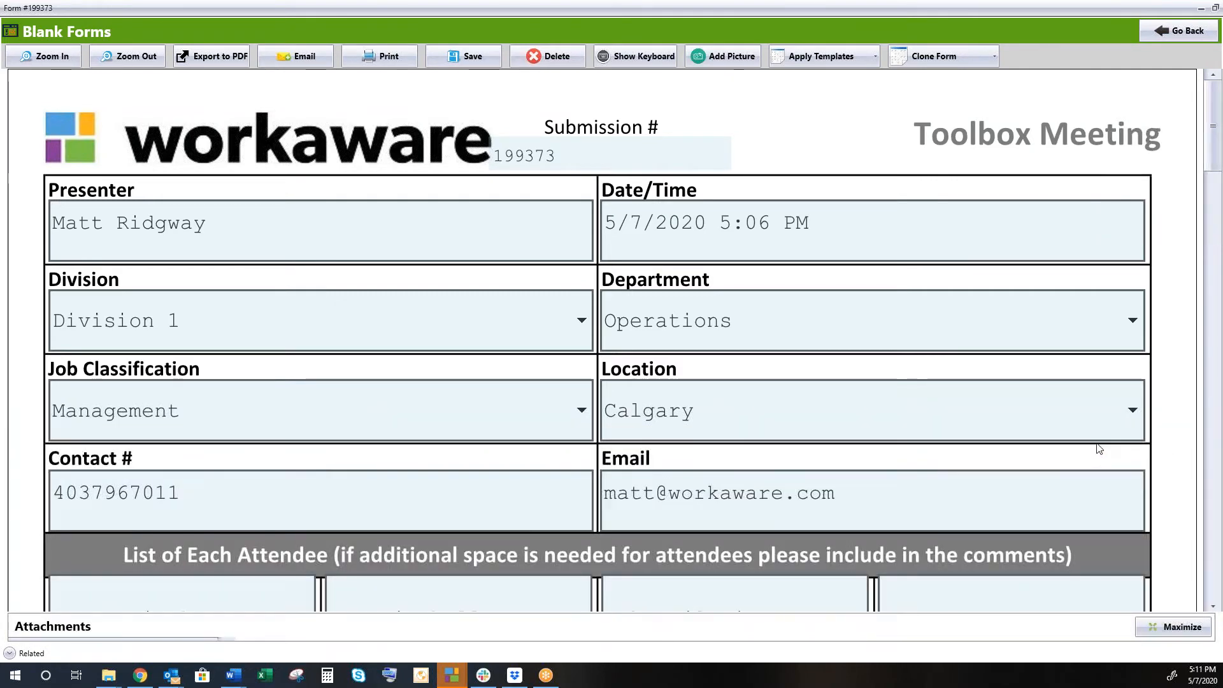
scroll(432, 460, "down", 5)
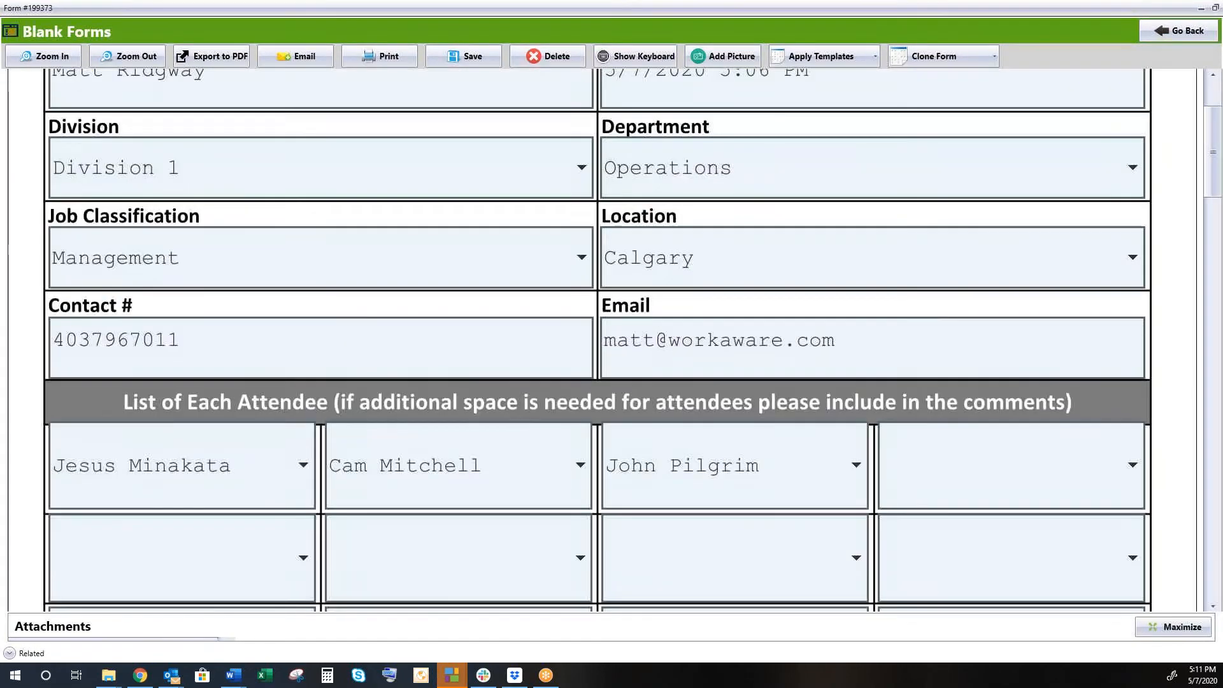
scroll(612, 338, "down", 10)
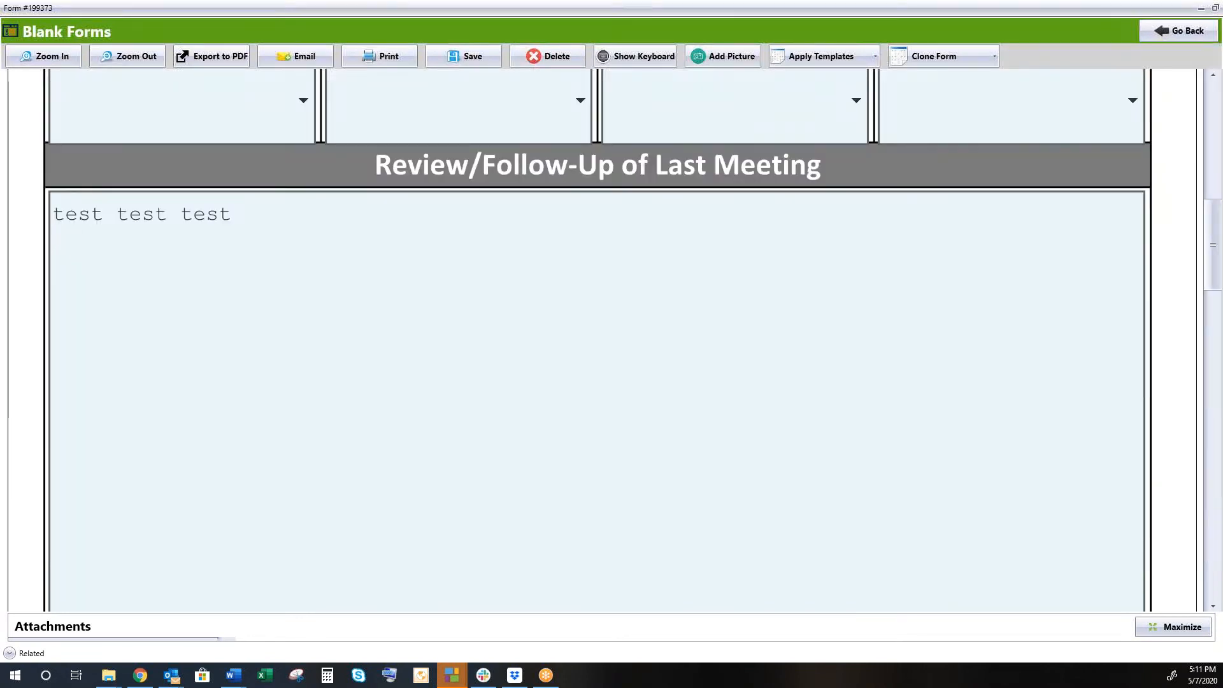
scroll(612, 338, "down", 8)
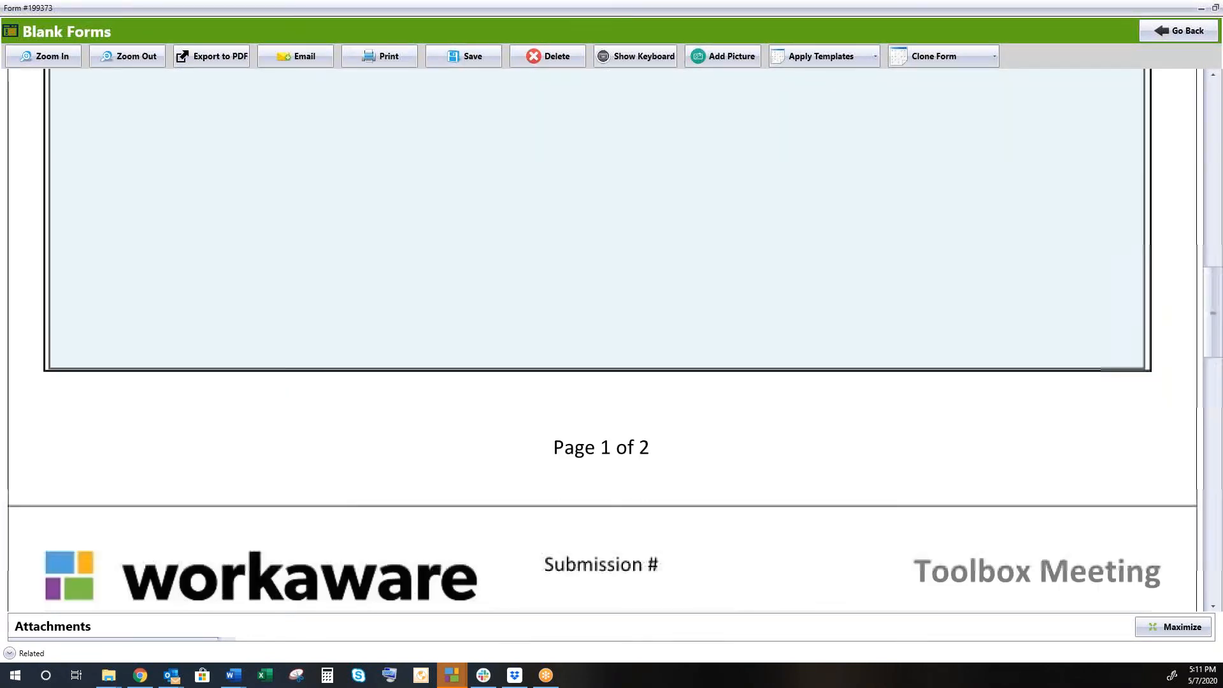
scroll(612, 337, "down", 8)
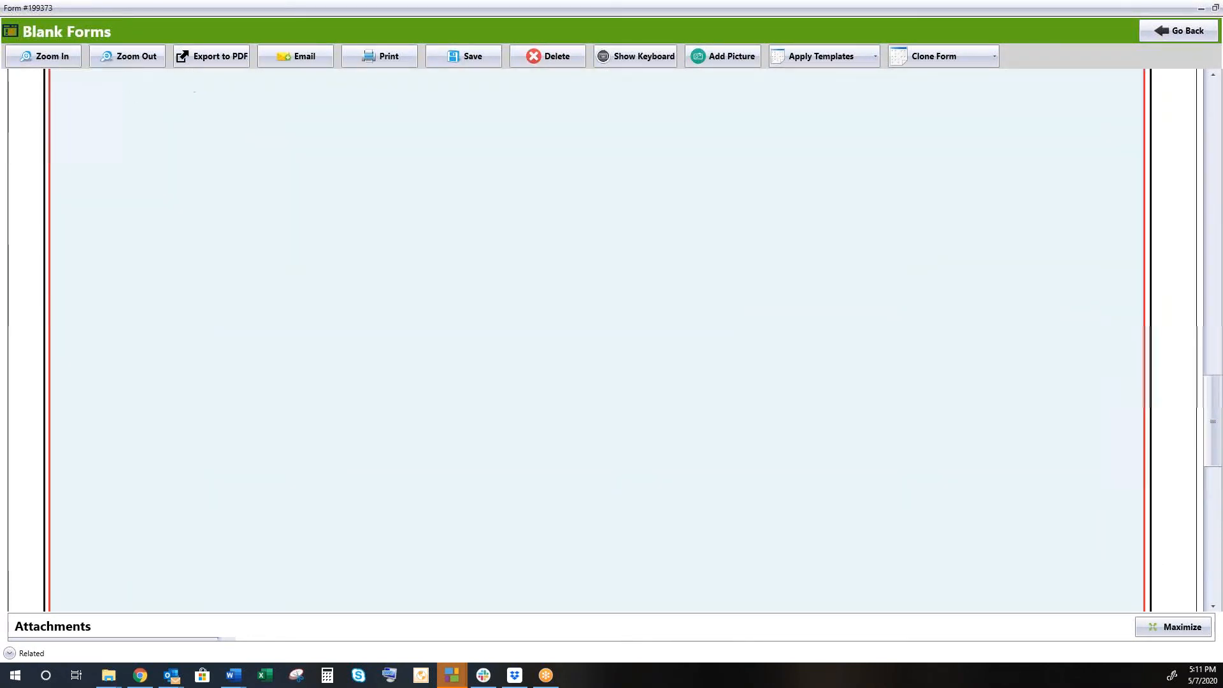
scroll(701, 372, "down", 6)
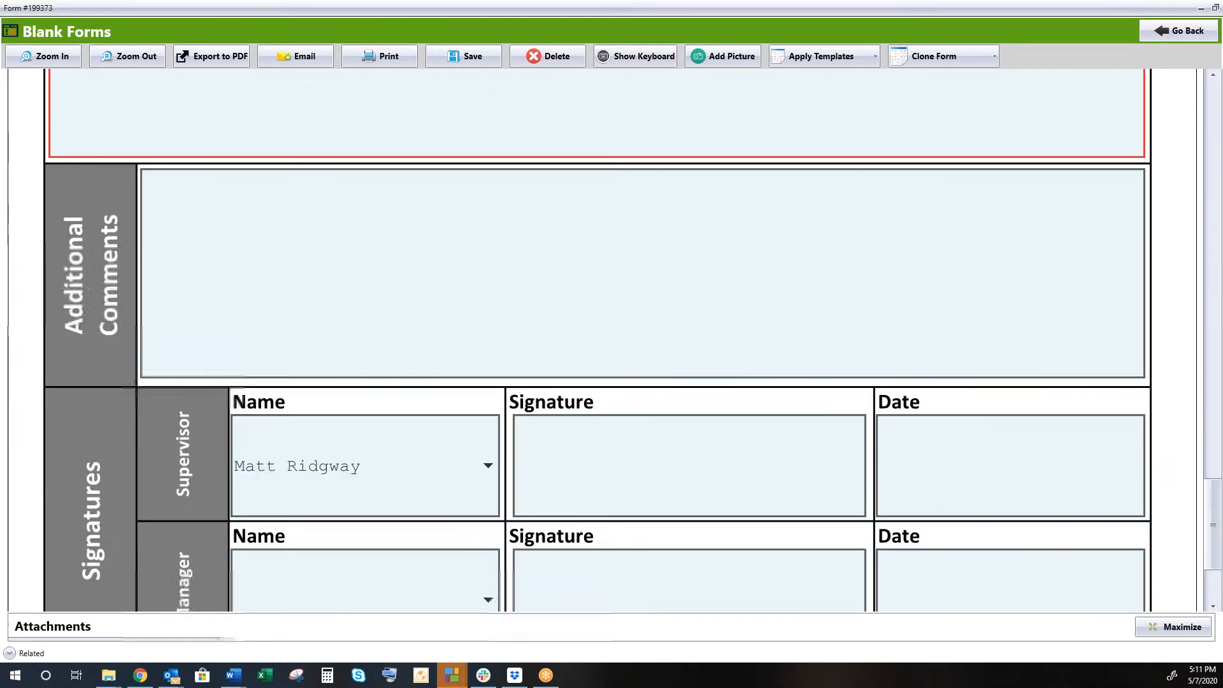
Fill the Supervisor Signature box with the signature on file for the supervisor's Employee ID.
left_click(624, 350)
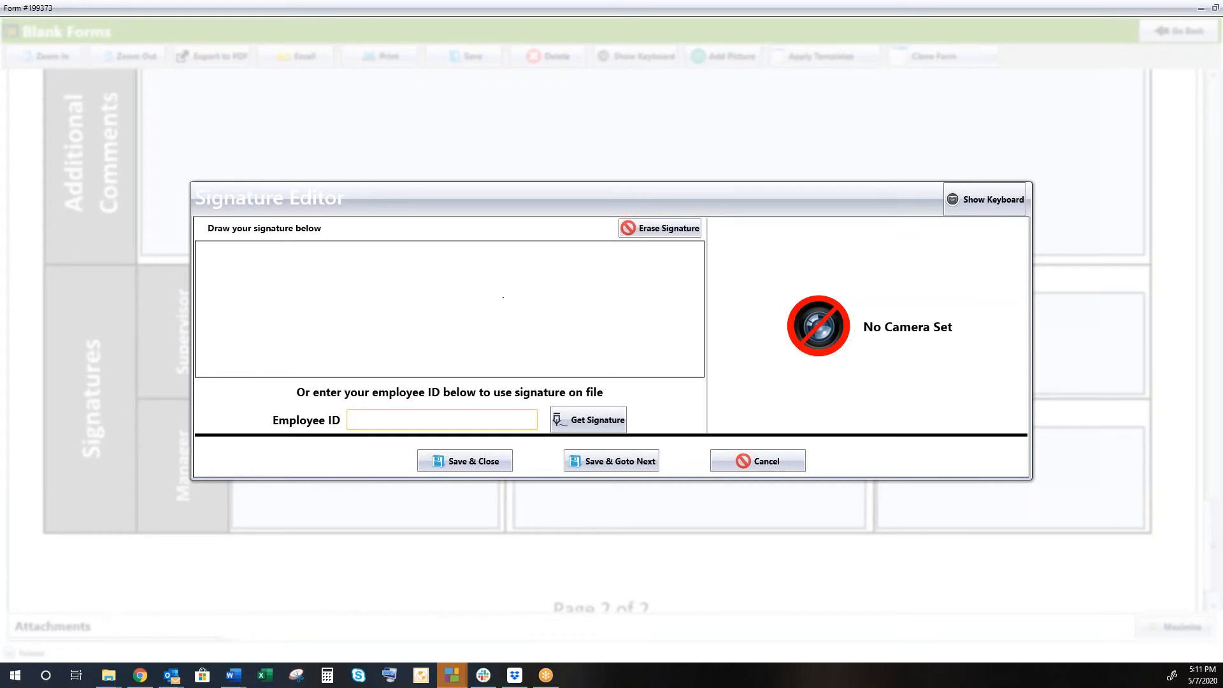
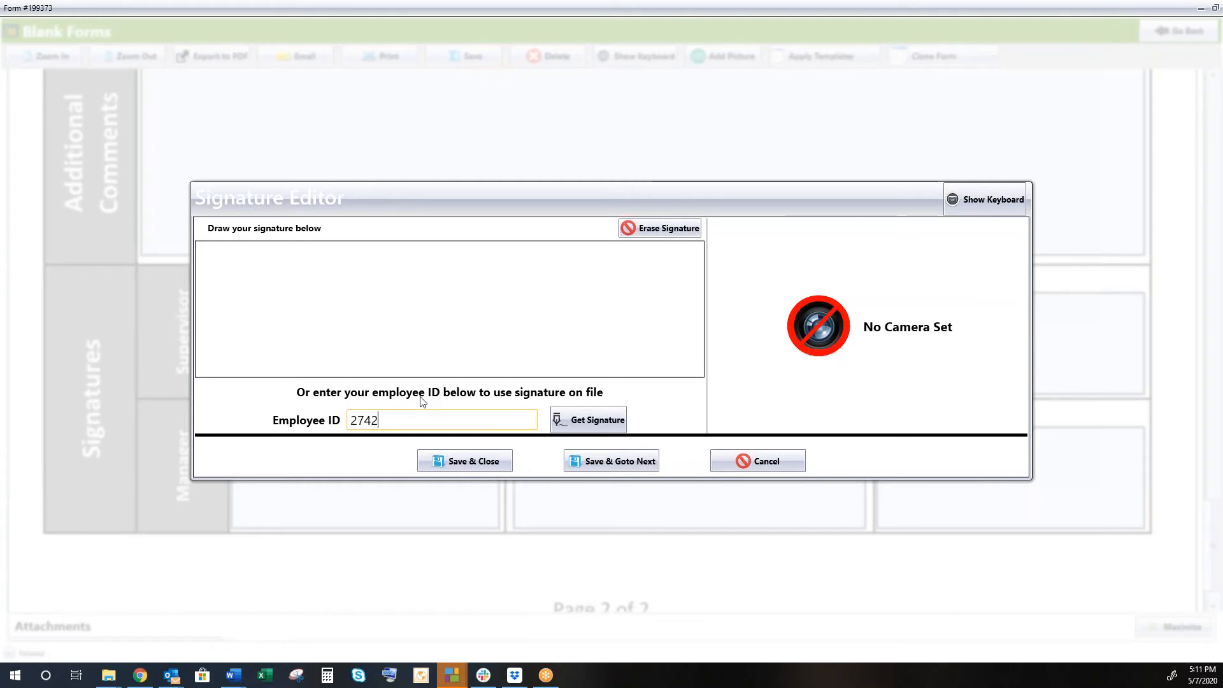
left_click(566, 423)
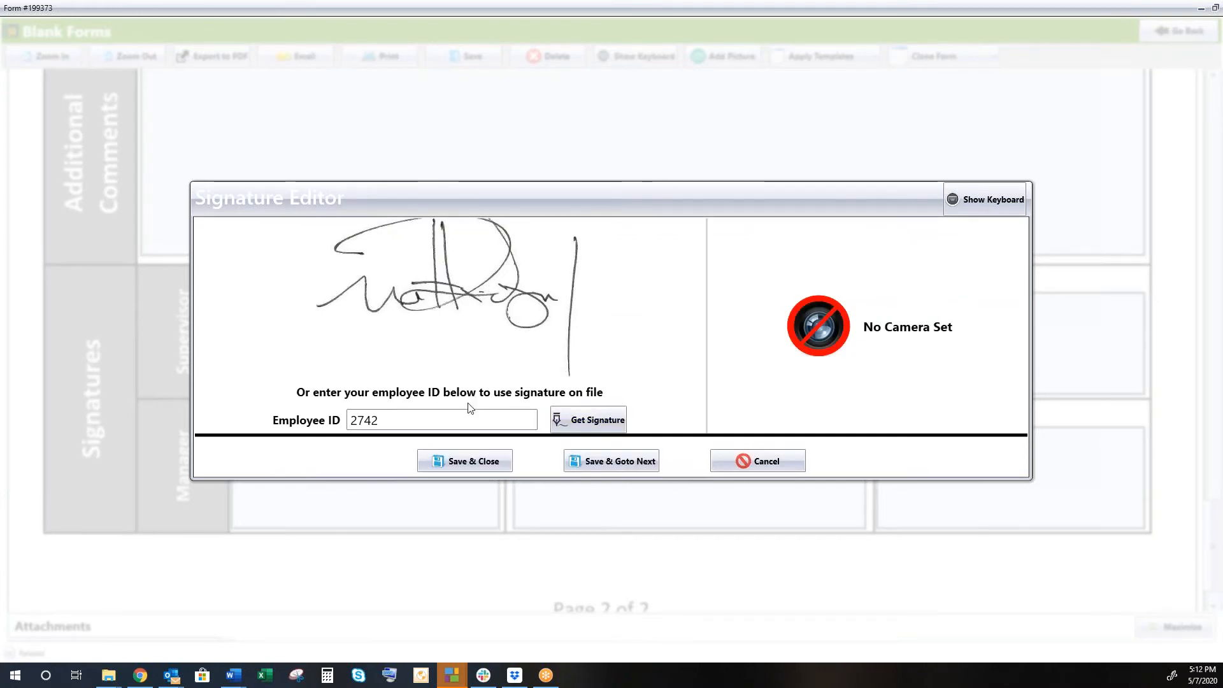
left_click(468, 465)
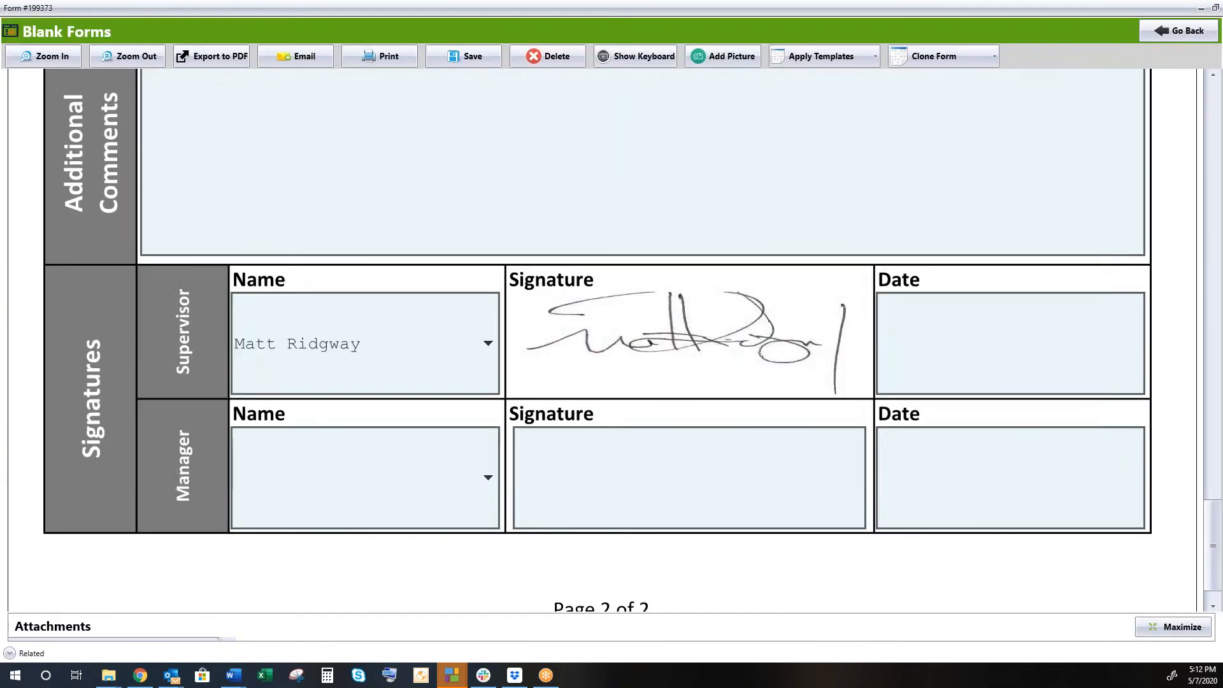
Set the Supervisor Date to 2020-05-07 using the calendar.
scroll(470, 470, "down", 1)
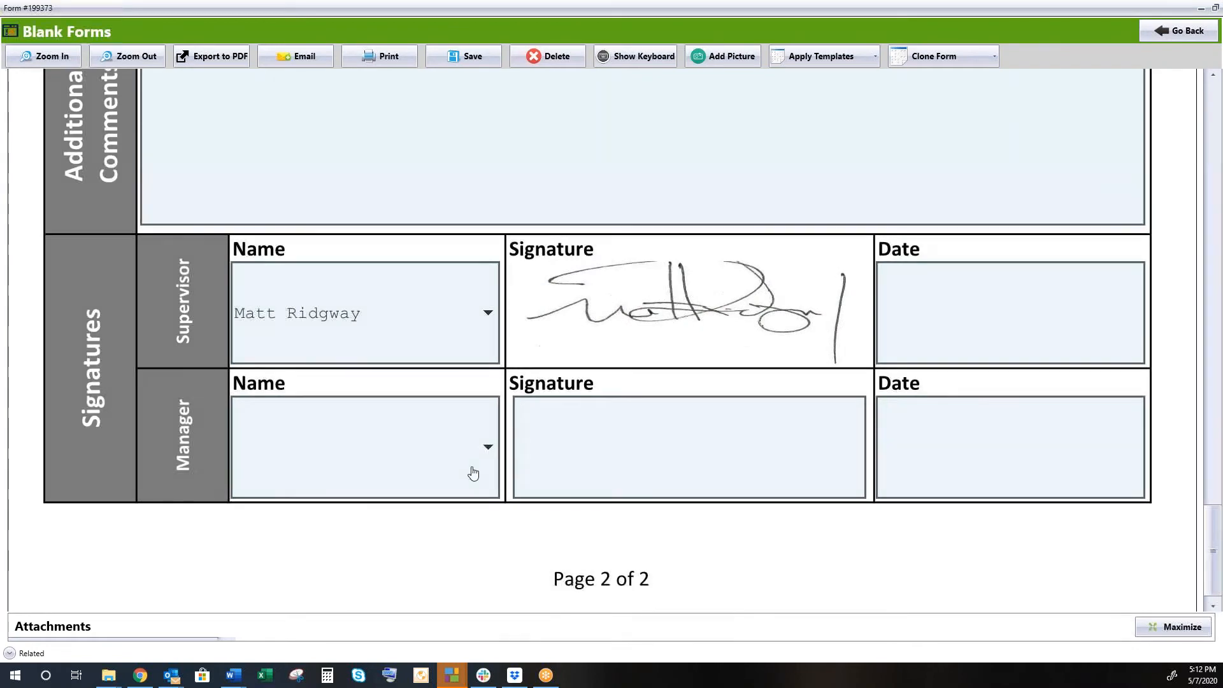
left_click(983, 323)
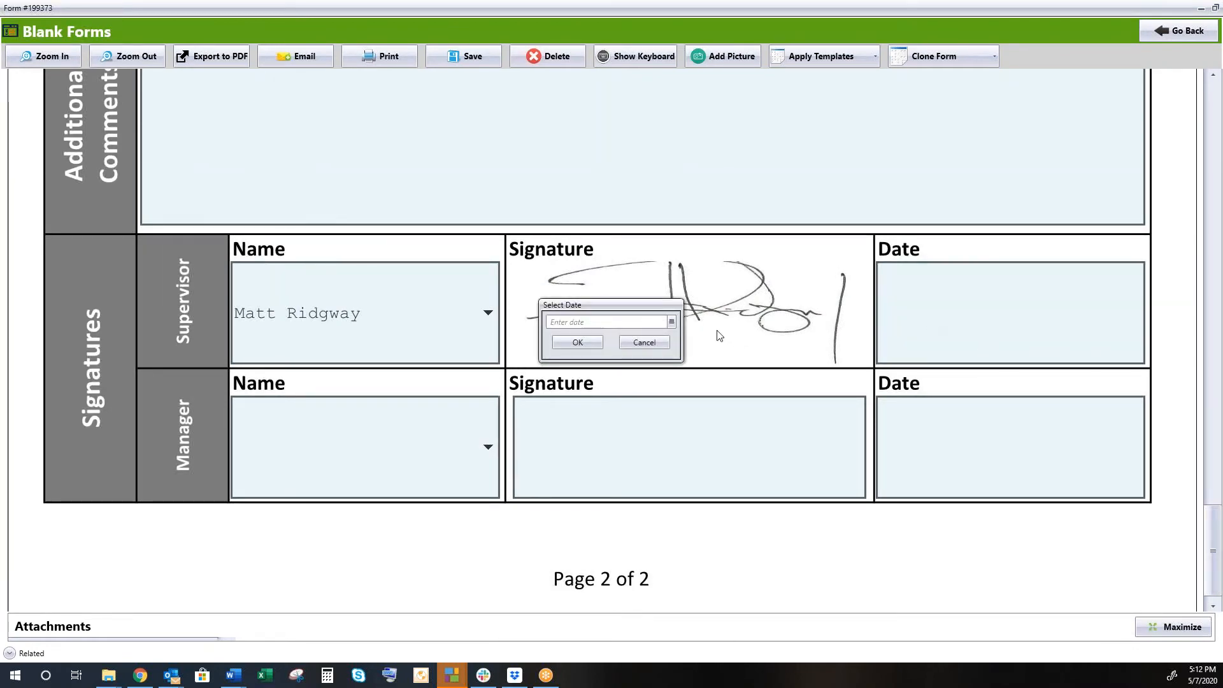
left_click(673, 322)
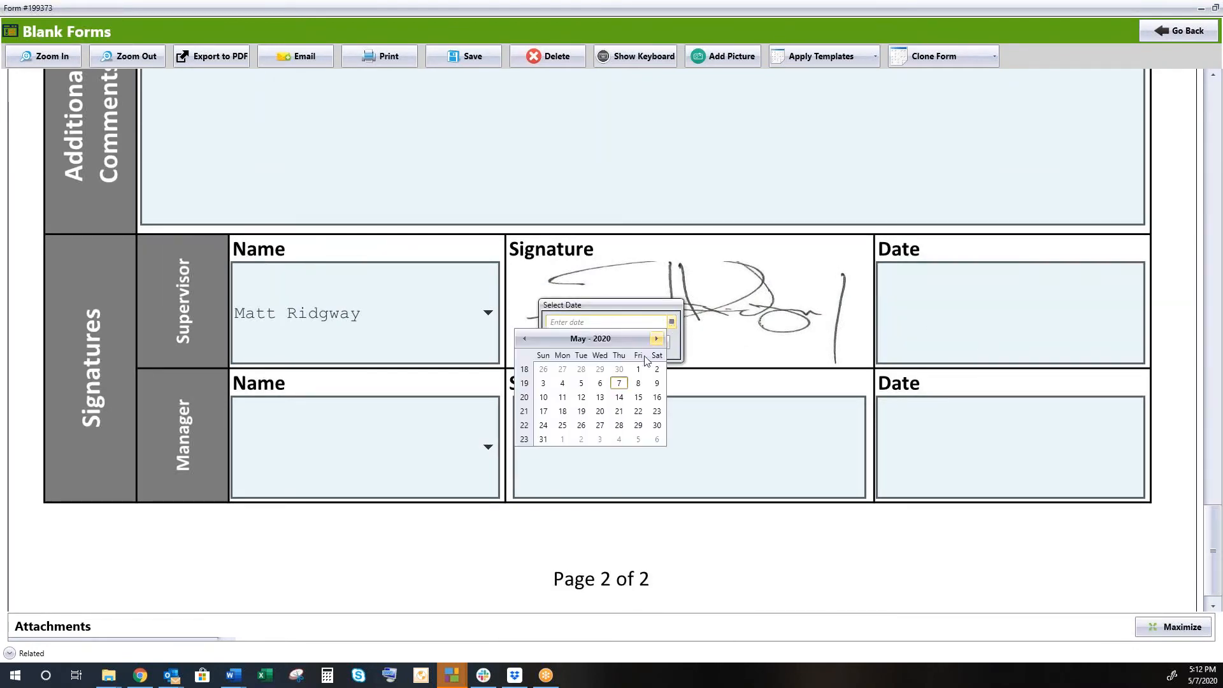
left_click(619, 384)
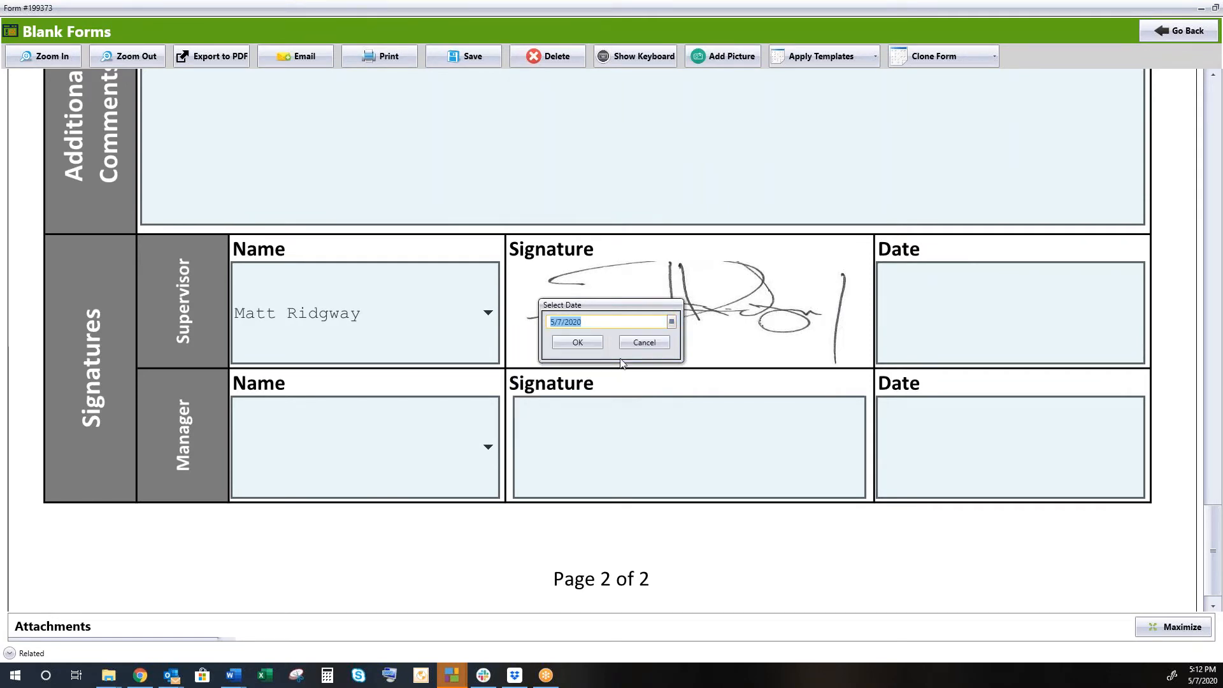
left_click(581, 344)
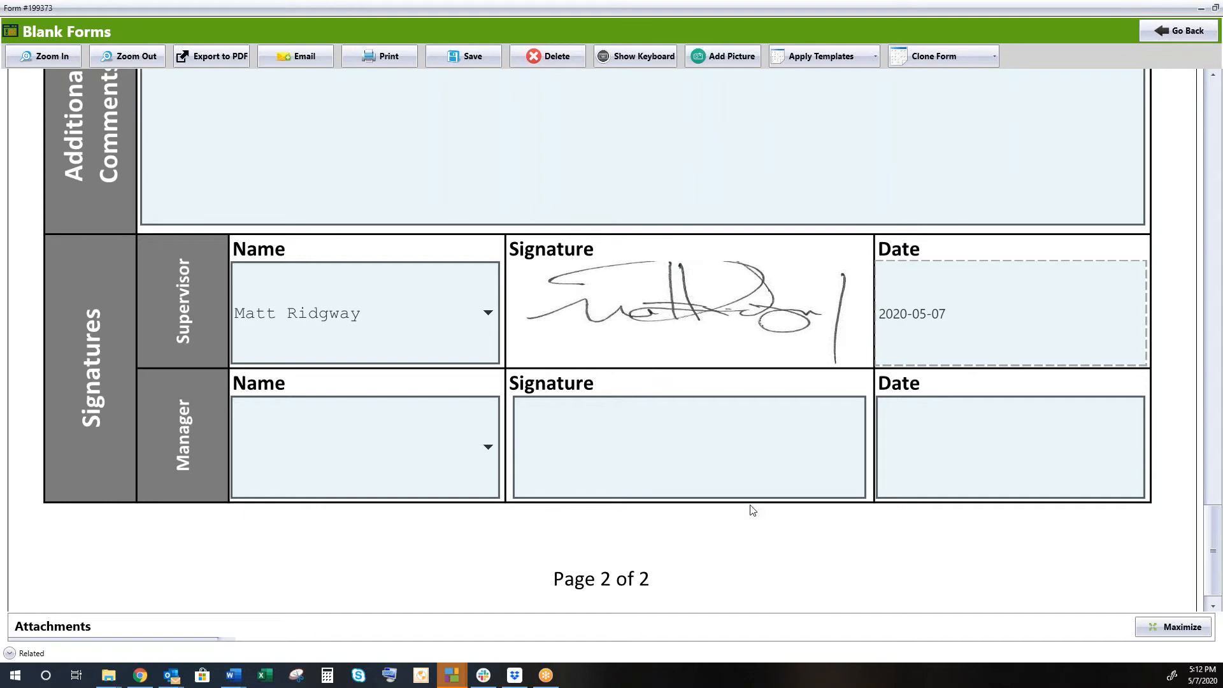
scroll(709, 516, "up", 10)
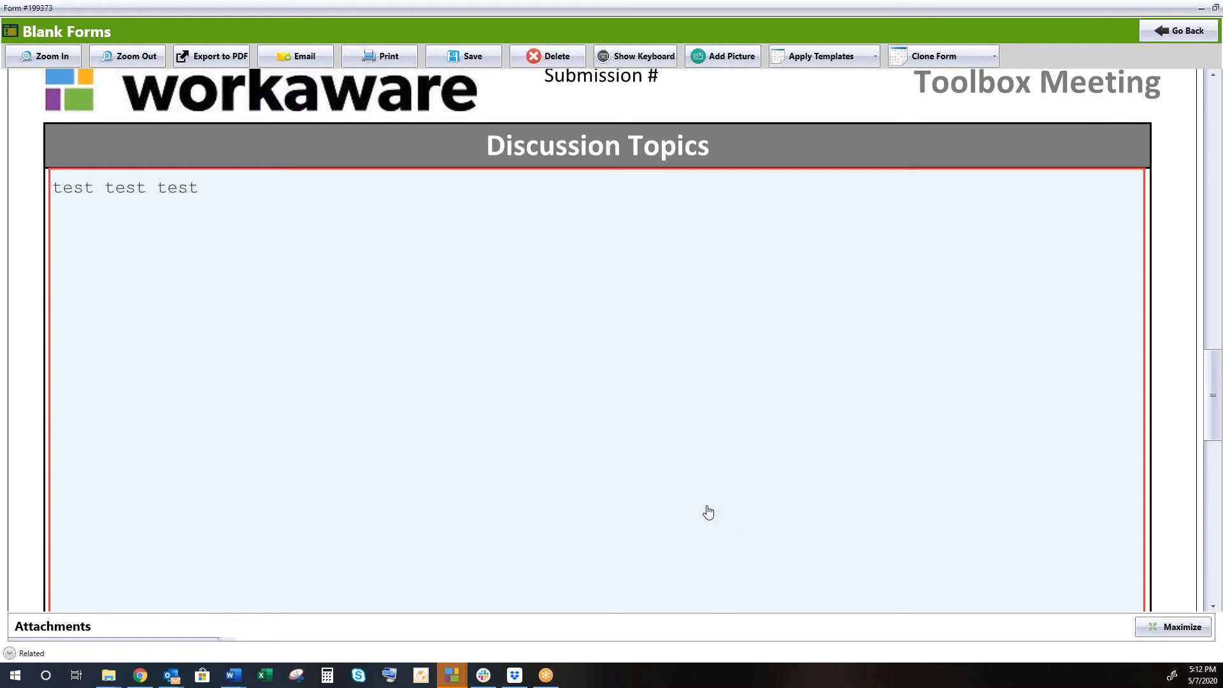
Save Form 199373, mark its review-and-sign assignment complete, and close the form.
scroll(701, 491, "up", 4)
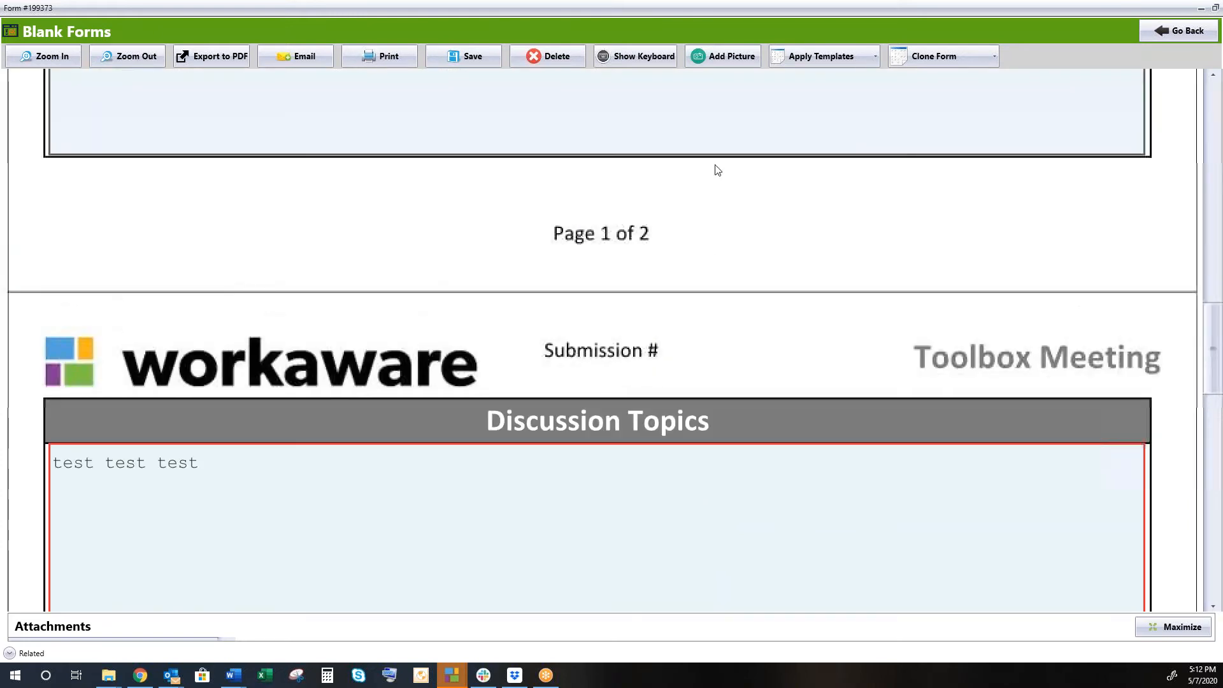
left_click(479, 57)
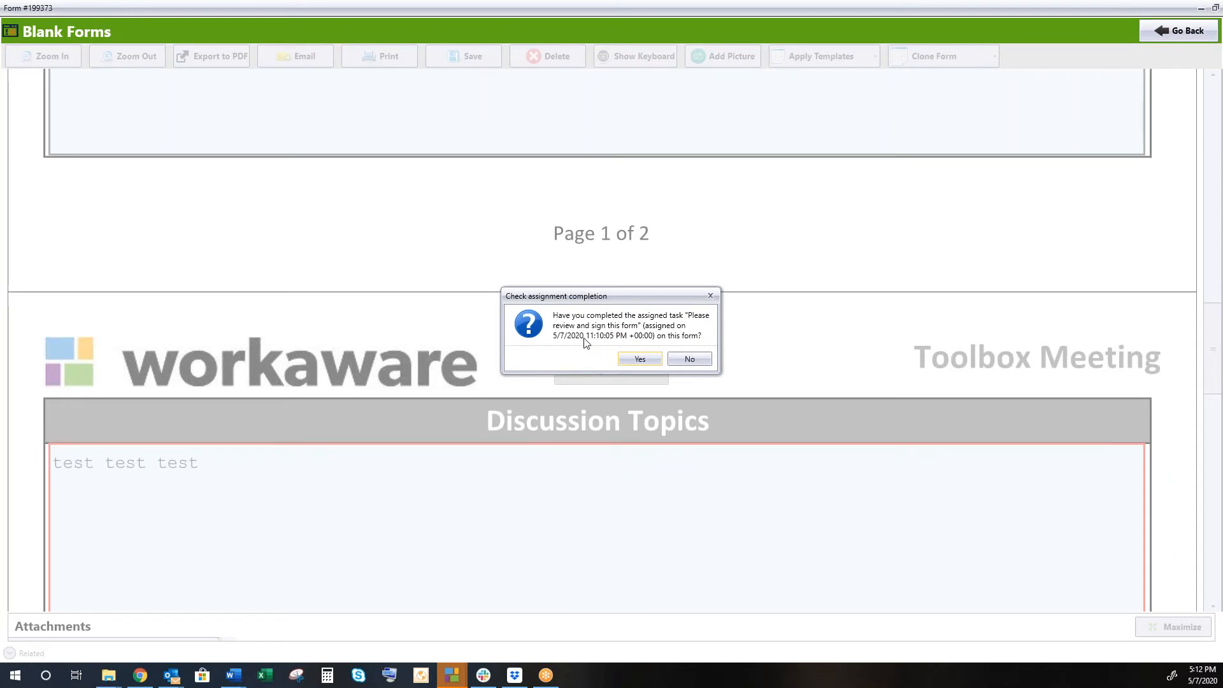
left_click(640, 359)
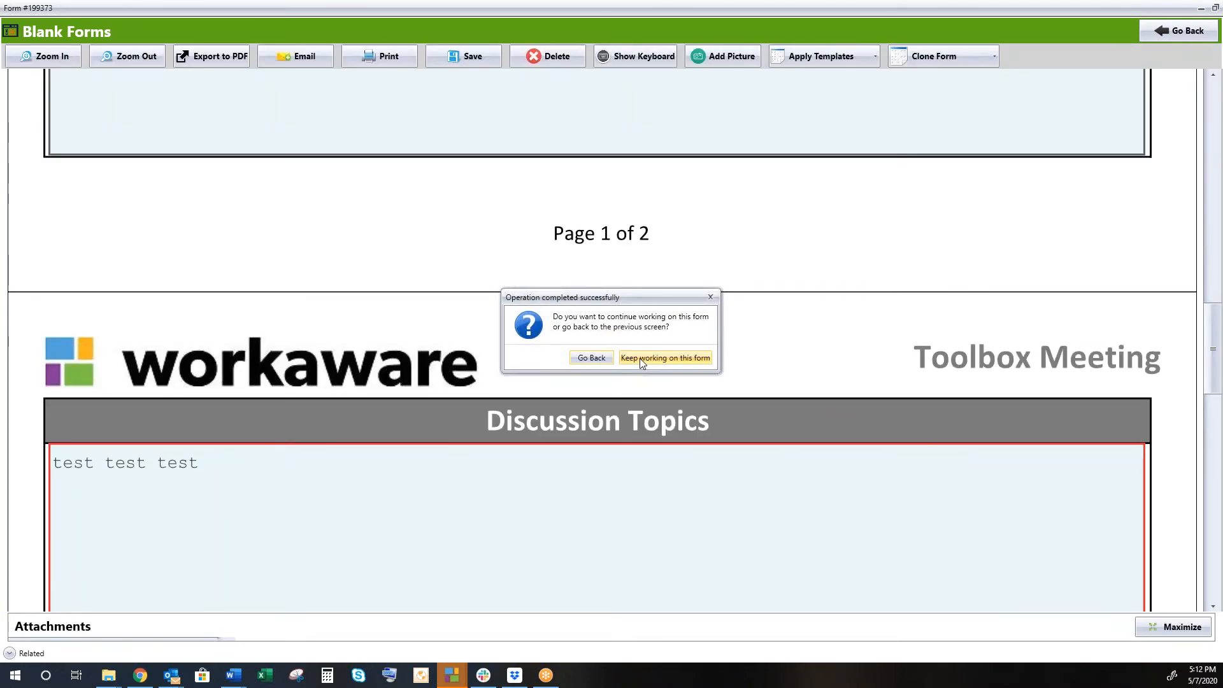
left_click(591, 358)
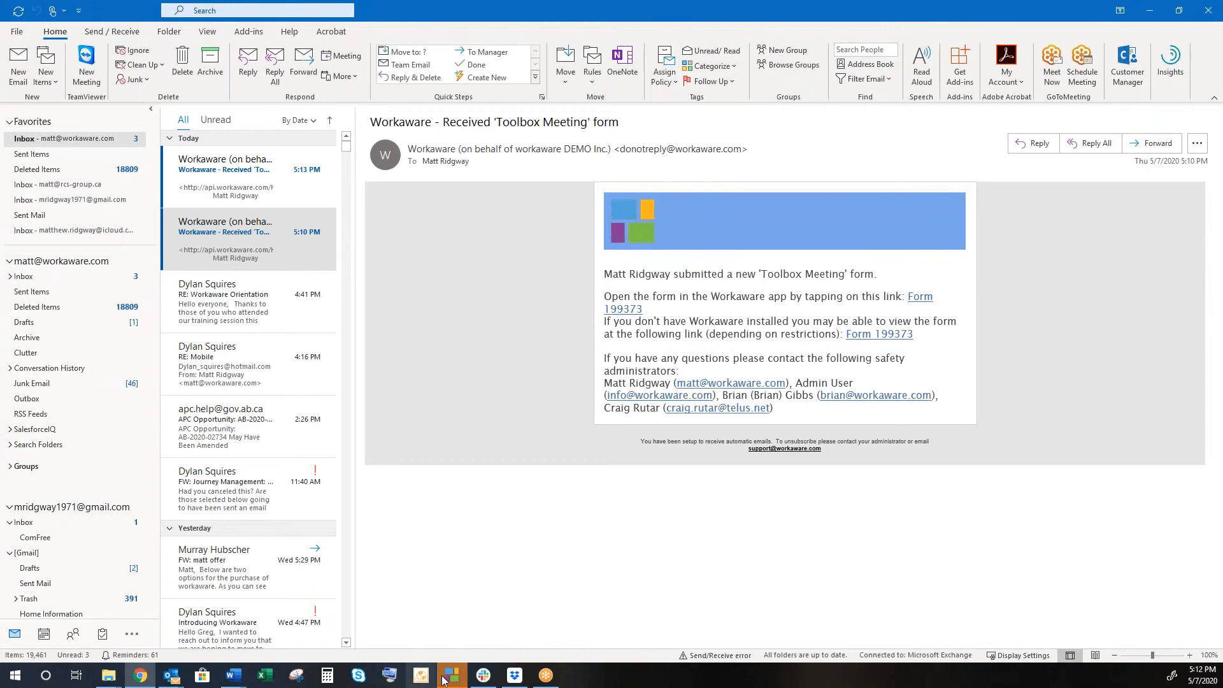
Open Assignments and review all assignments on both the received and handed-out tabs.
mouse_move(446, 679)
left_click(519, 599)
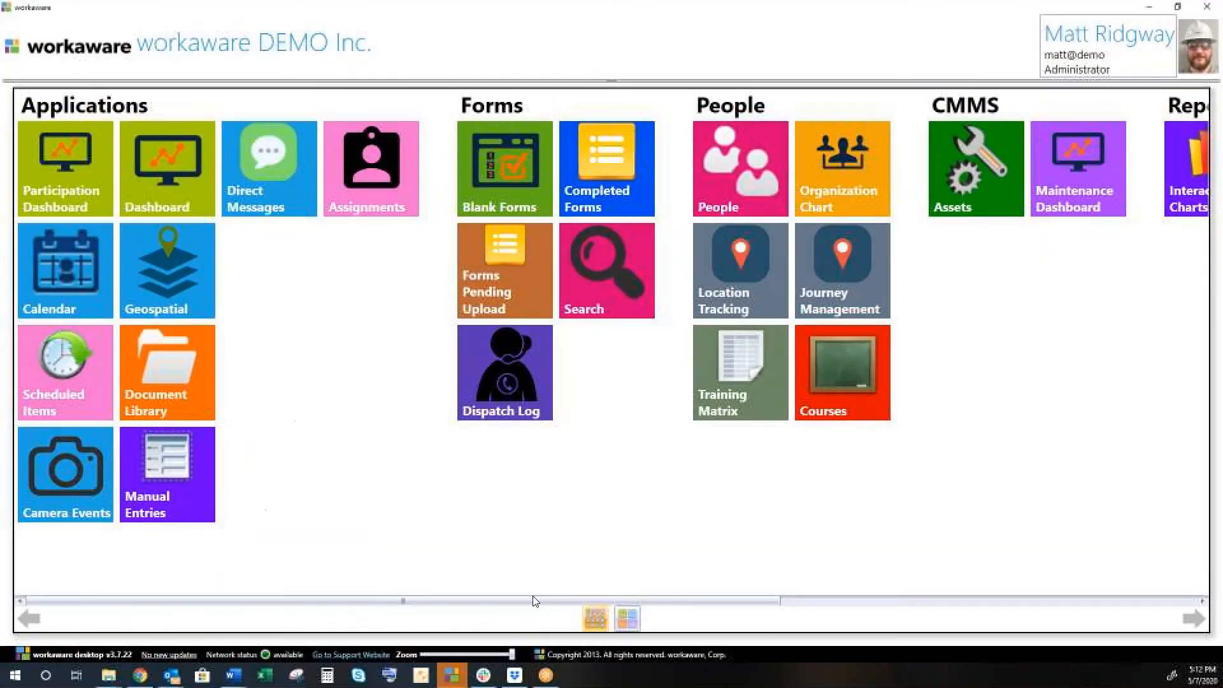
left_click(377, 171)
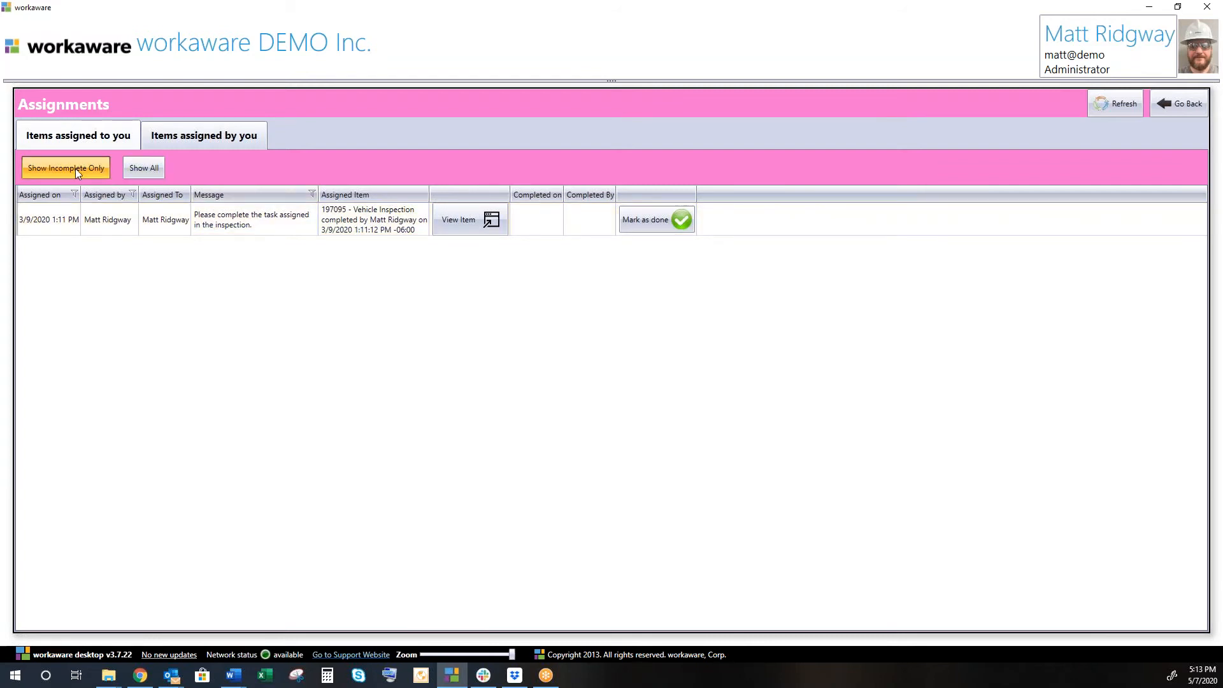
left_click(144, 167)
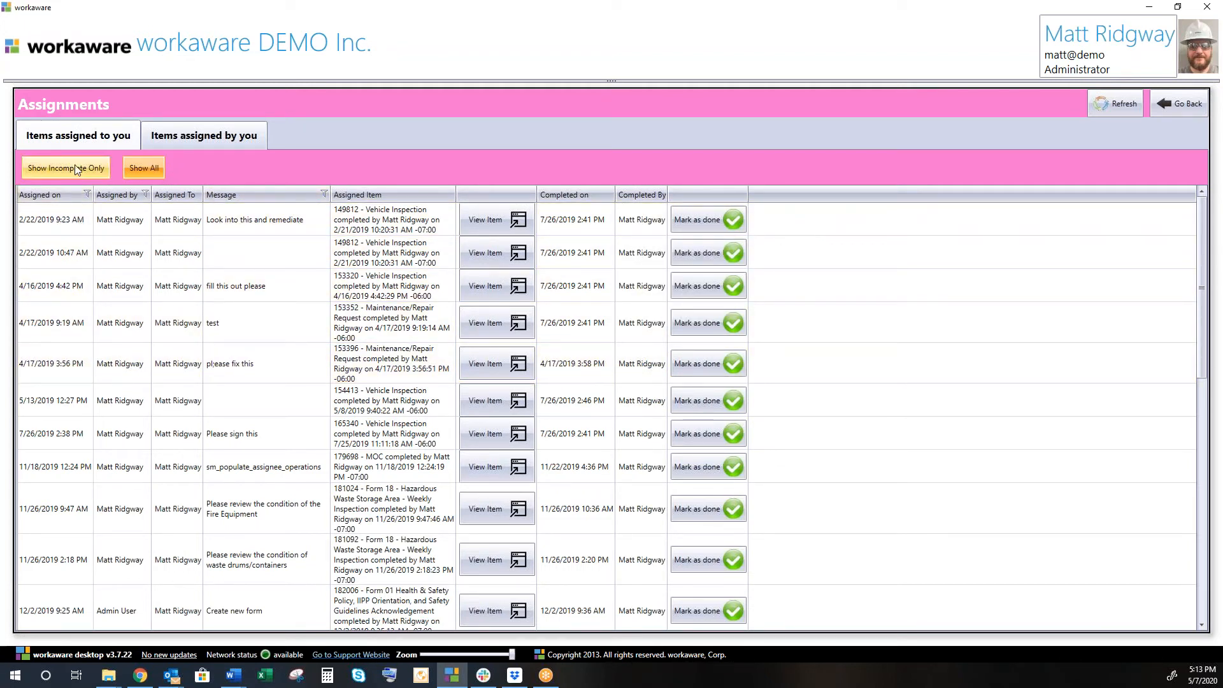
left_click(205, 137)
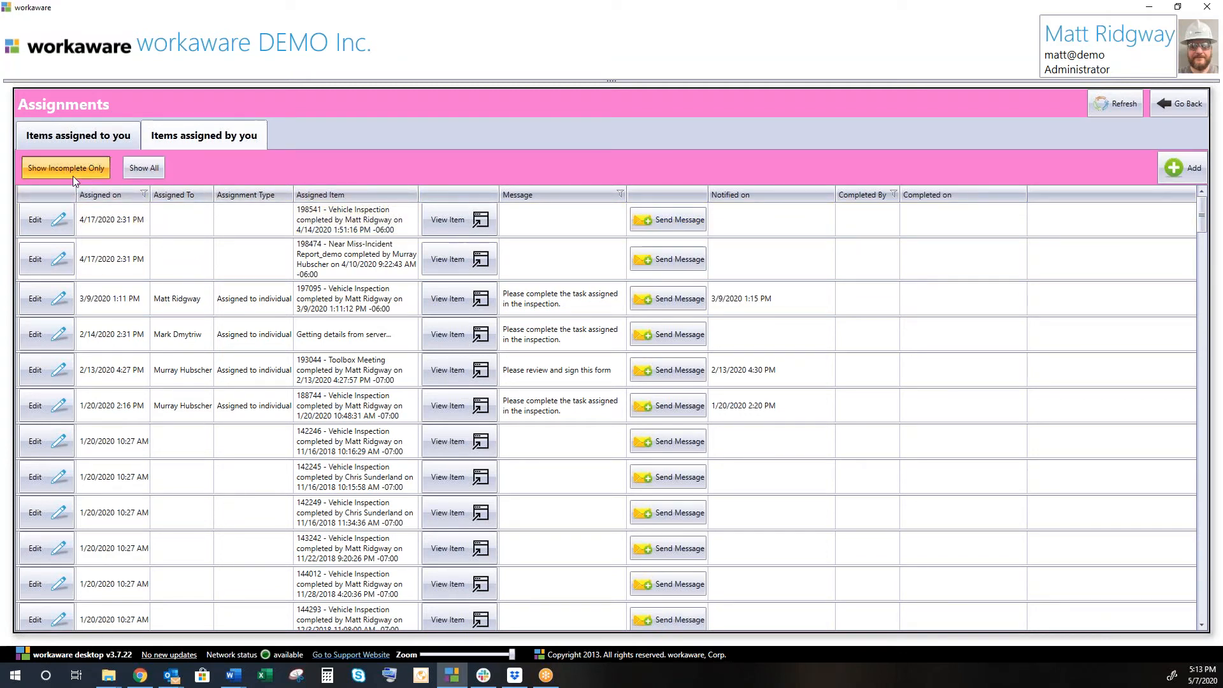
left_click(147, 167)
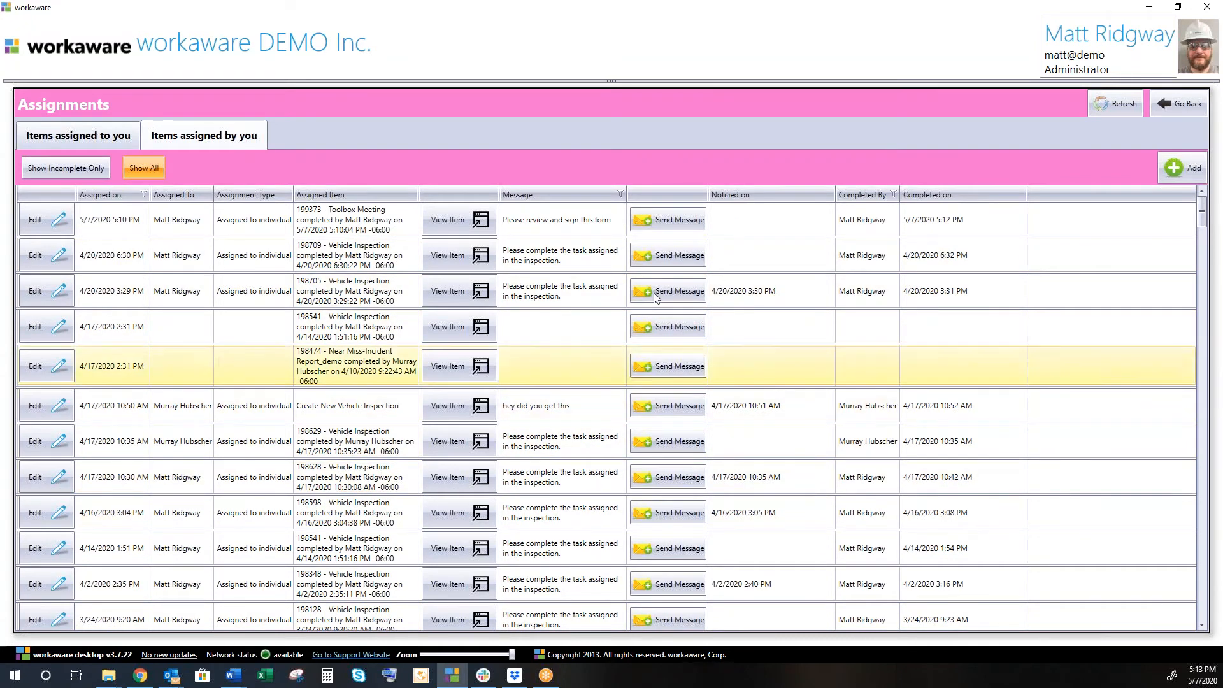
Mark the remaining incomplete Vehicle Inspection 197095 assignment as done and return home.
left_click(74, 142)
left_click(72, 167)
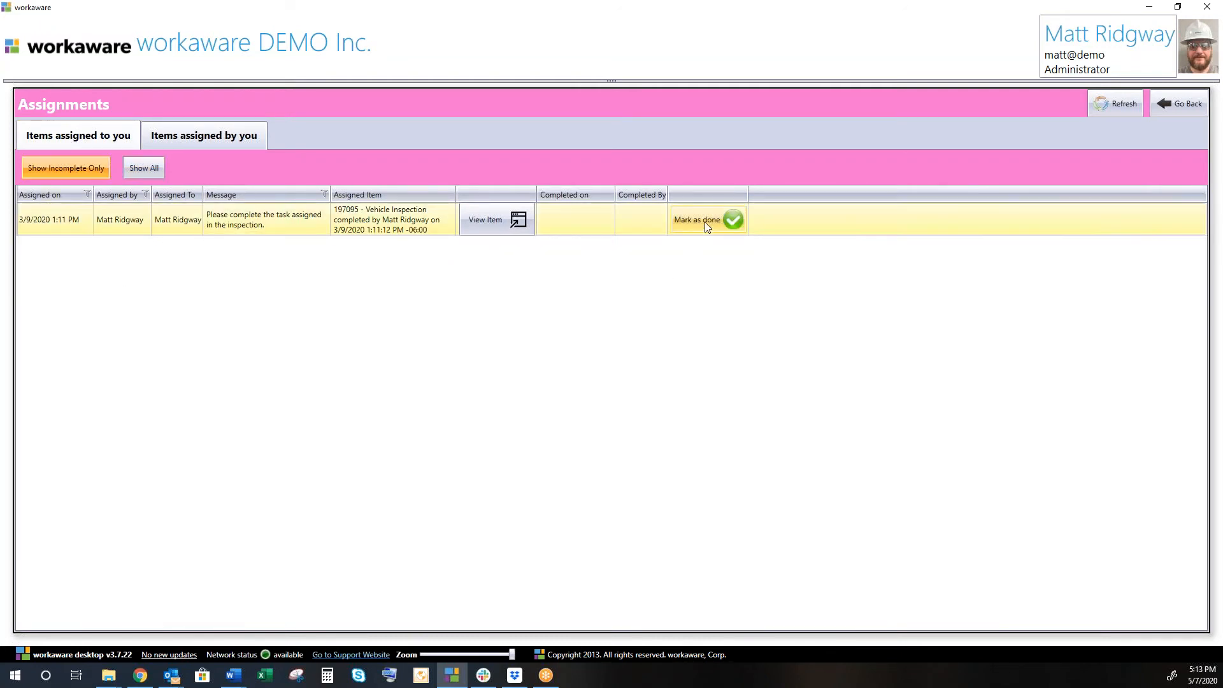
left_click(707, 221)
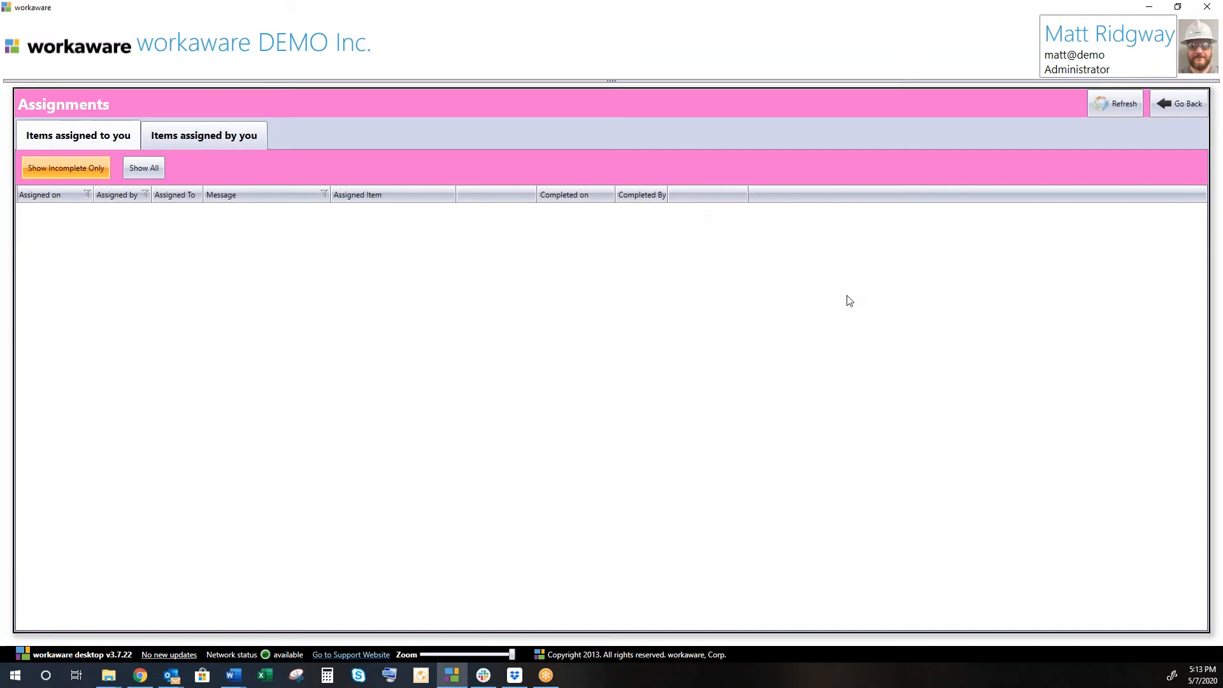
left_click(1181, 105)
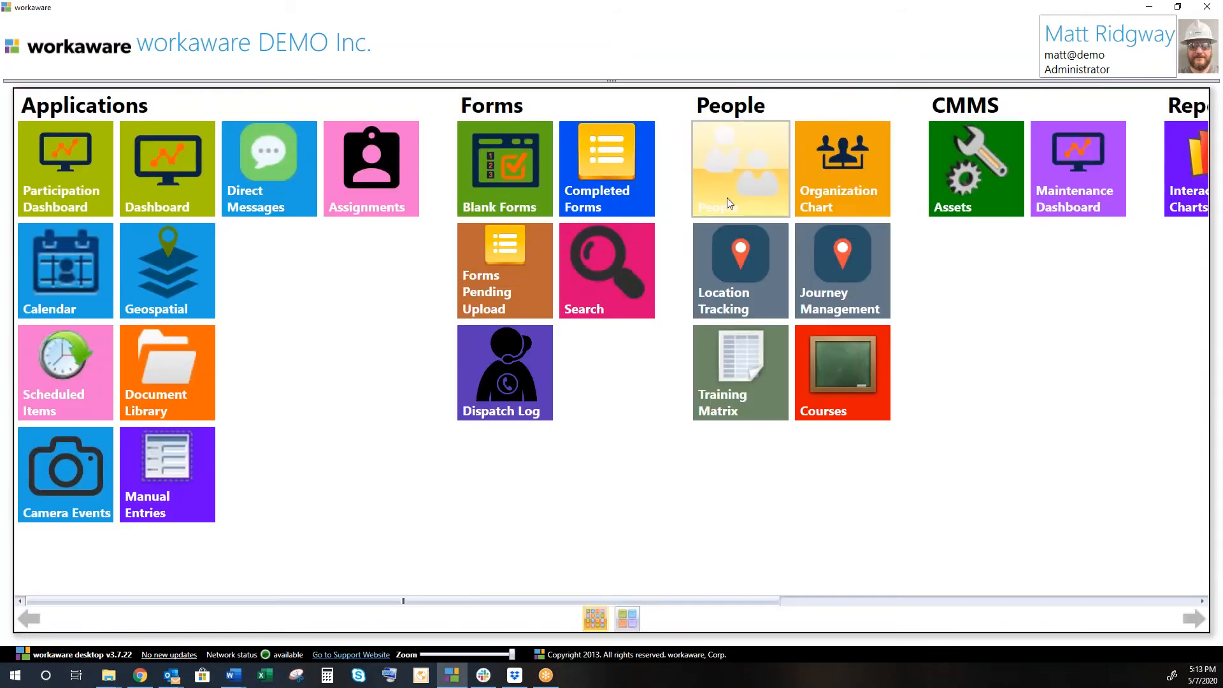
Pick Toolbox Meeting 199373 in Completed Forms, widen its preview, and open it for editing.
left_click(616, 182)
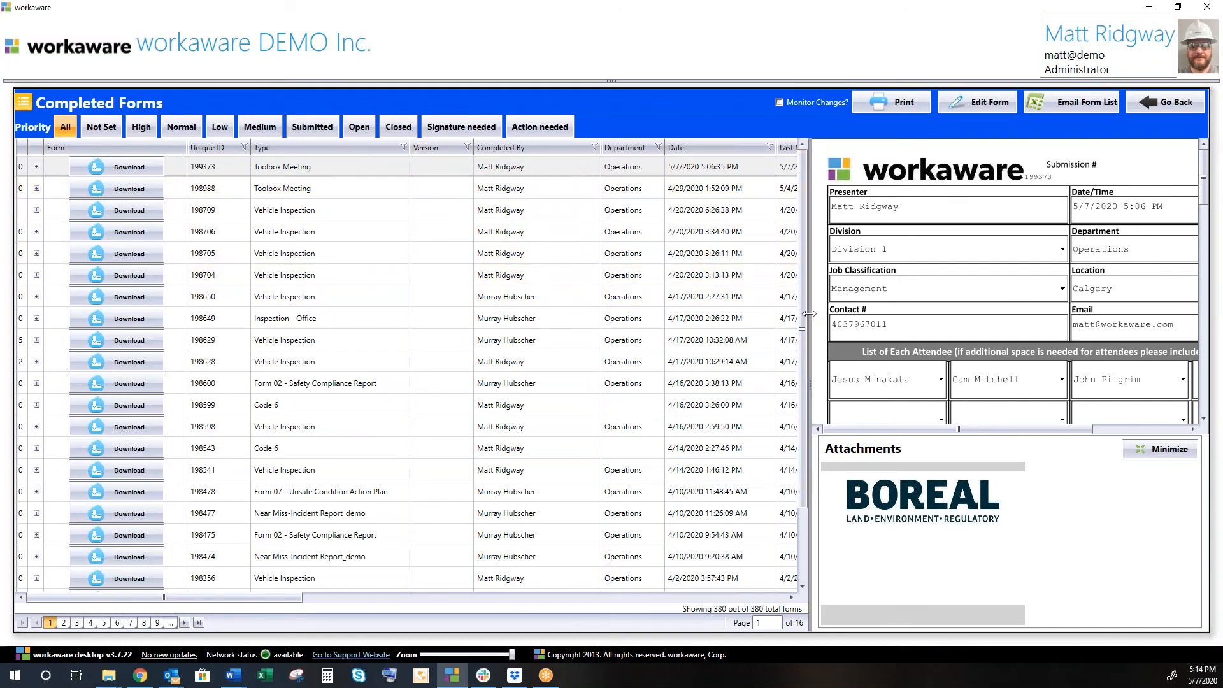
left_click_drag(809, 316, 419, 315)
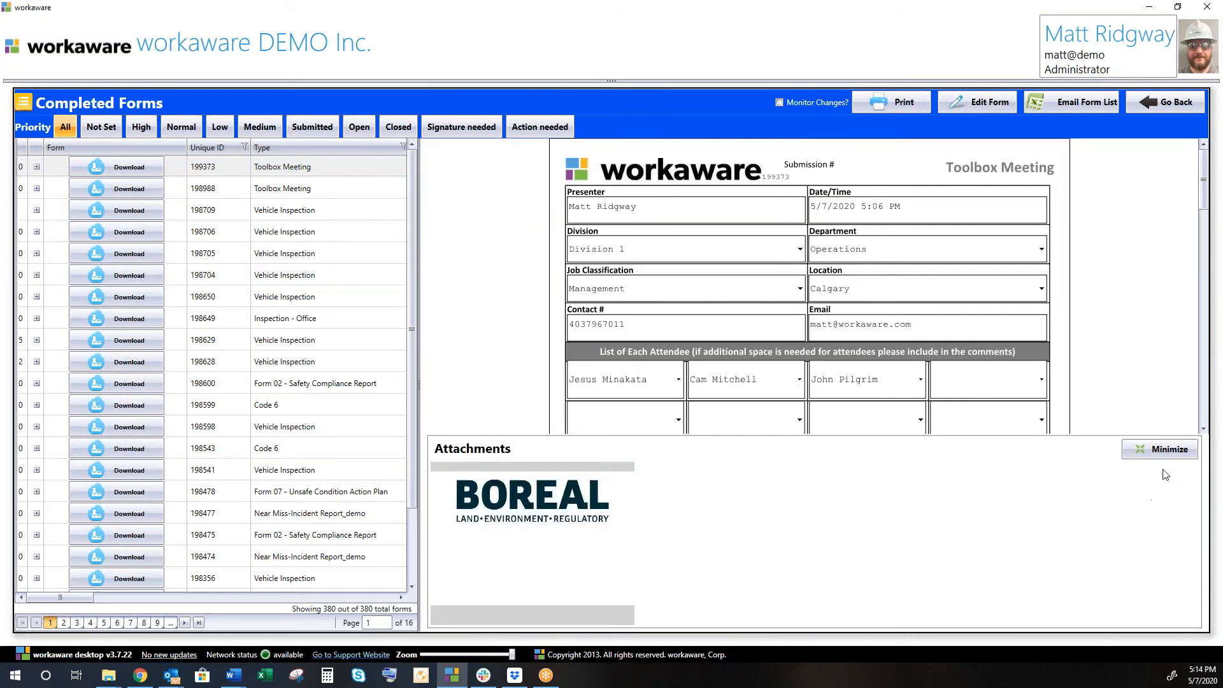
left_click(1160, 449)
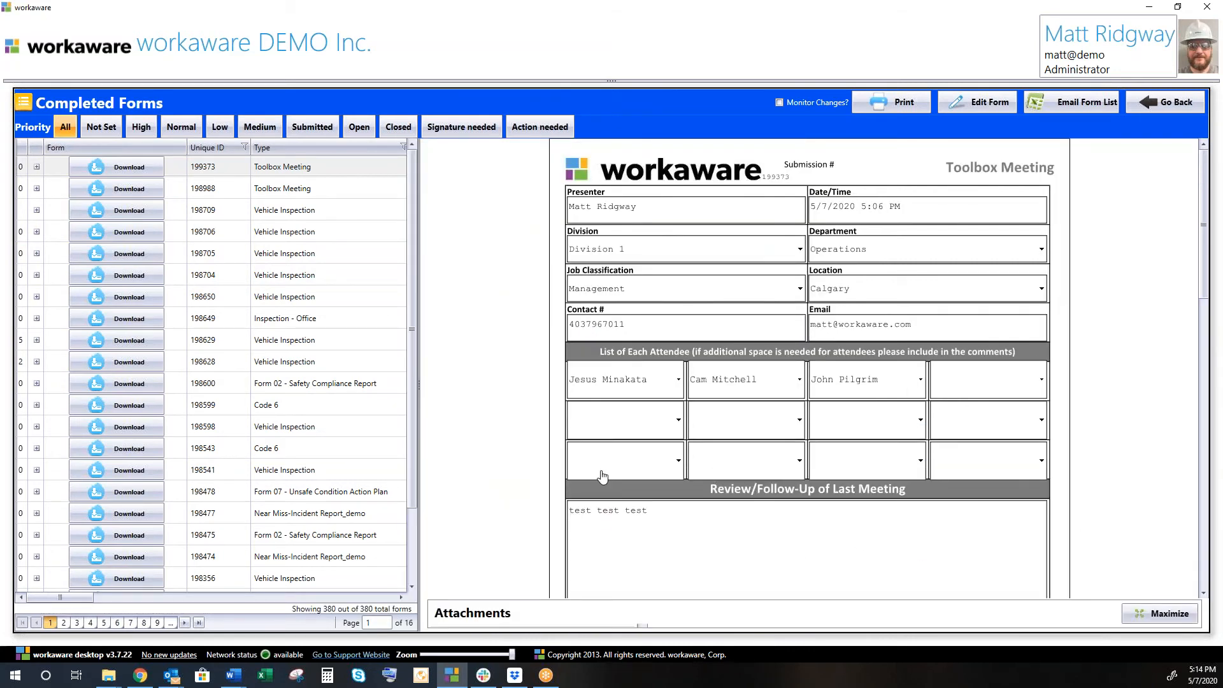
scroll(772, 401, "down", 5)
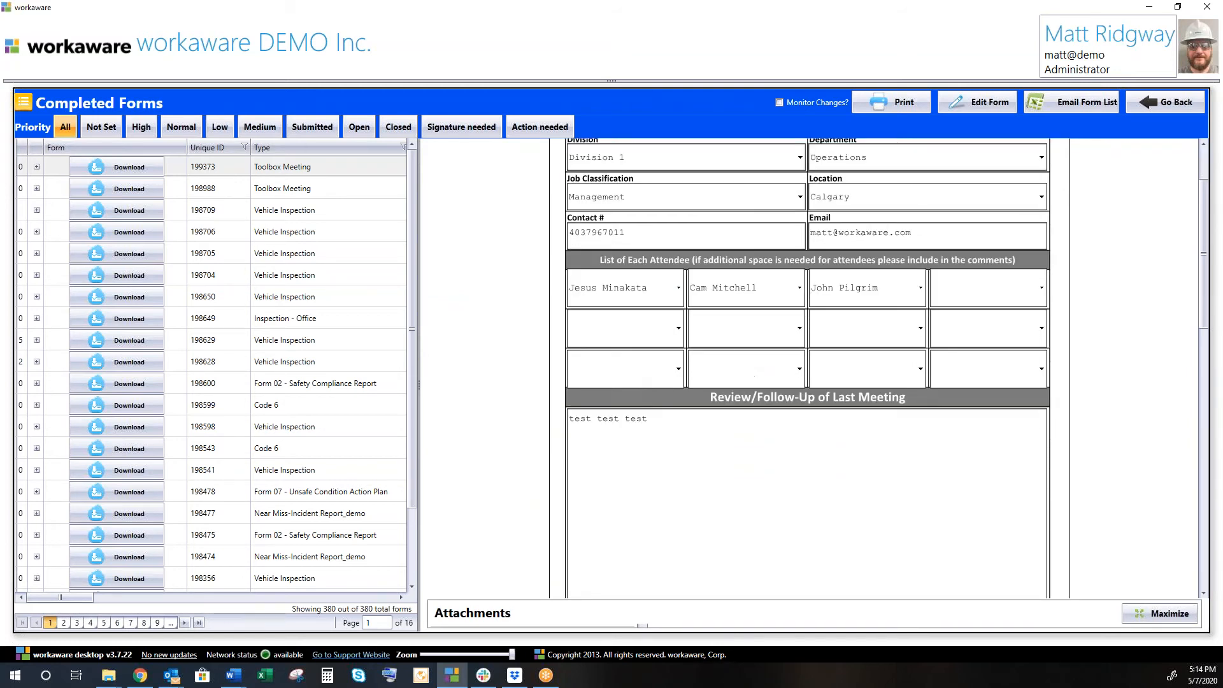
scroll(771, 409, "up", 5)
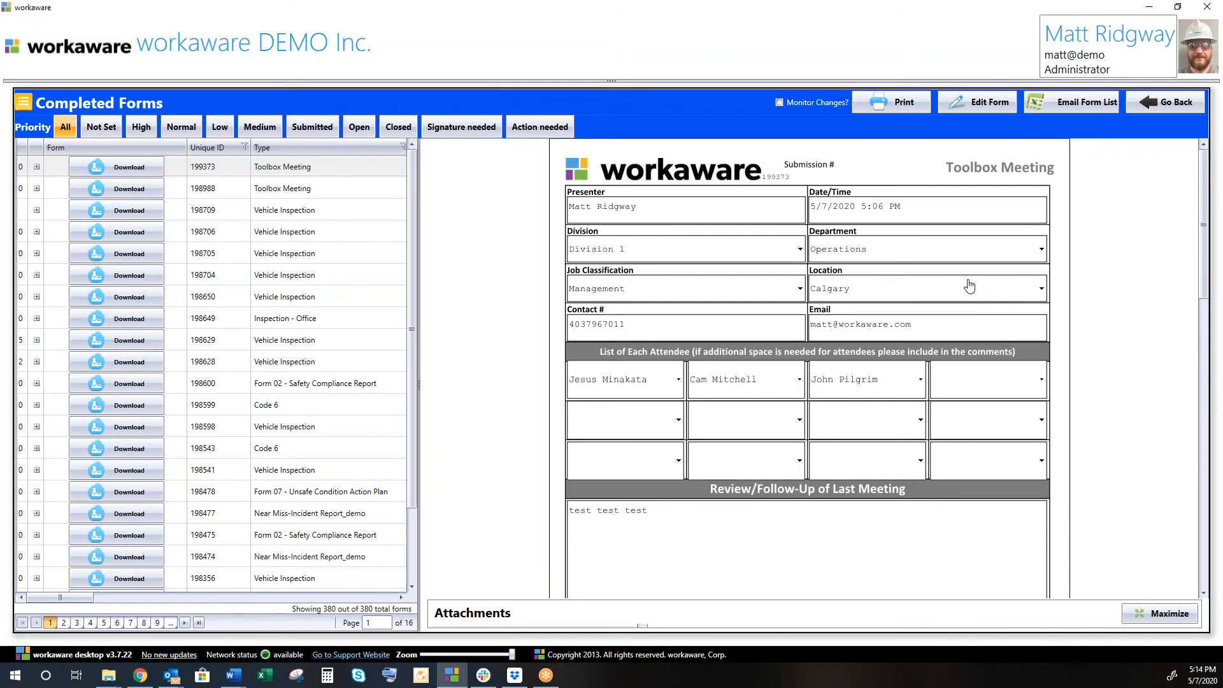
left_click(991, 101)
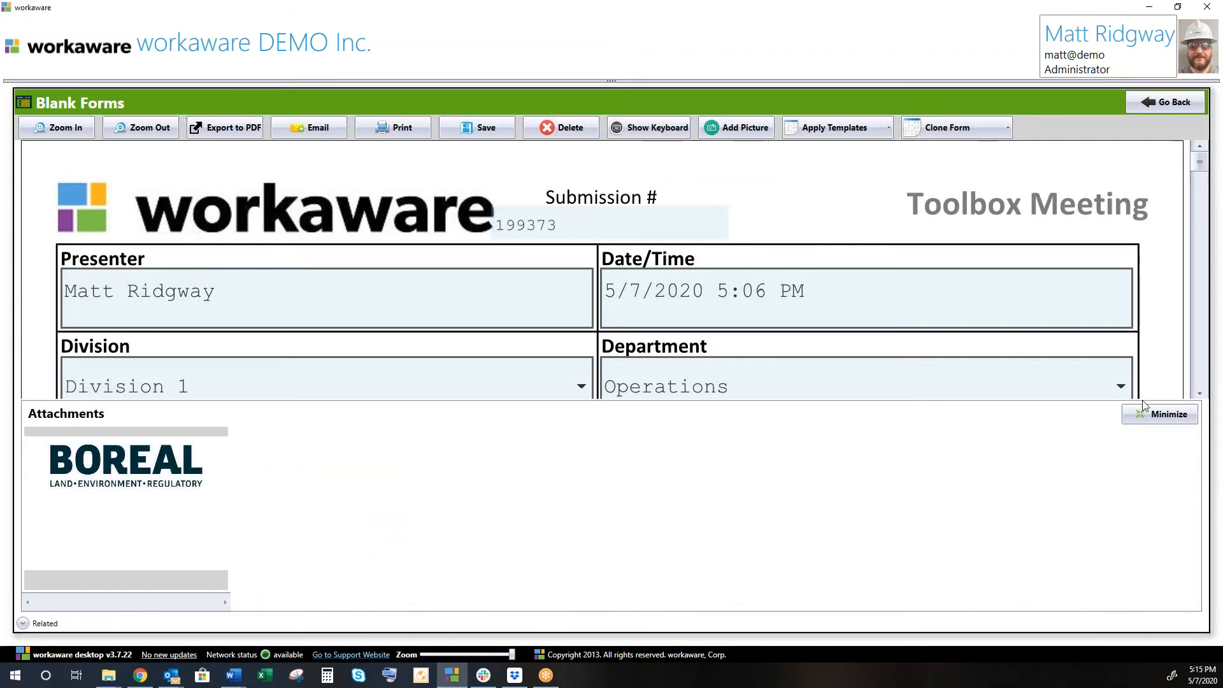
Add 'test test test' to the Review/Follow-Up notes box.
left_click(1146, 413)
scroll(404, 469, "down", 5)
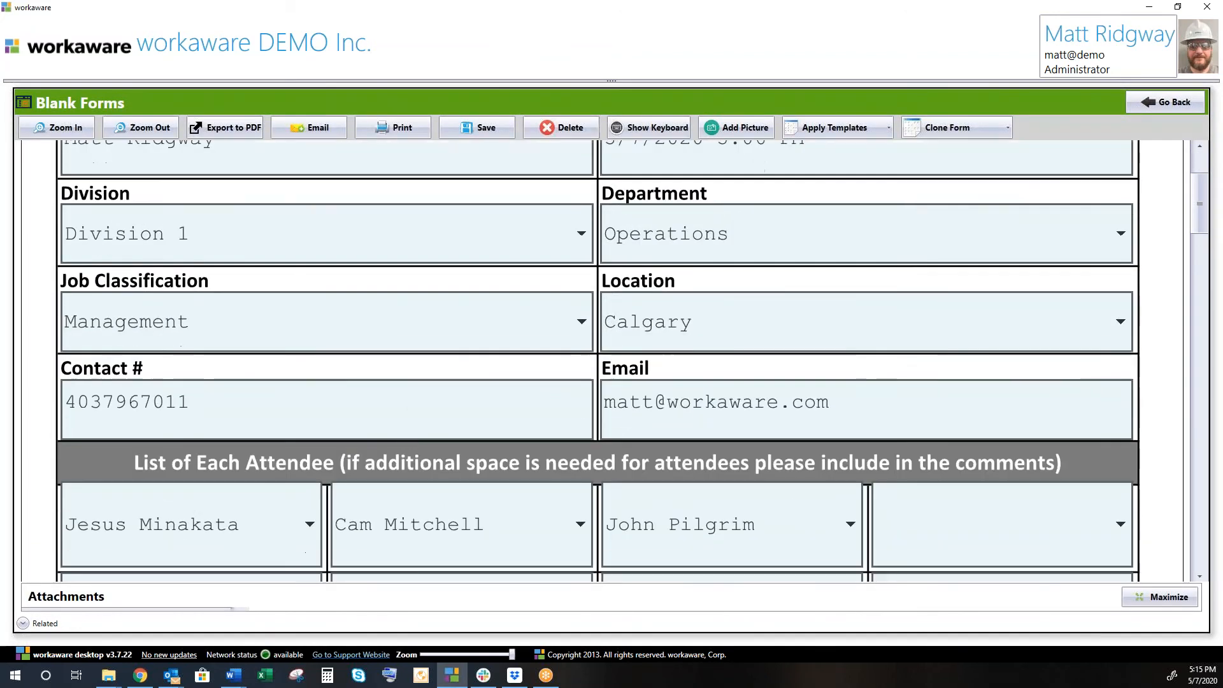
scroll(355, 442, "down", 8)
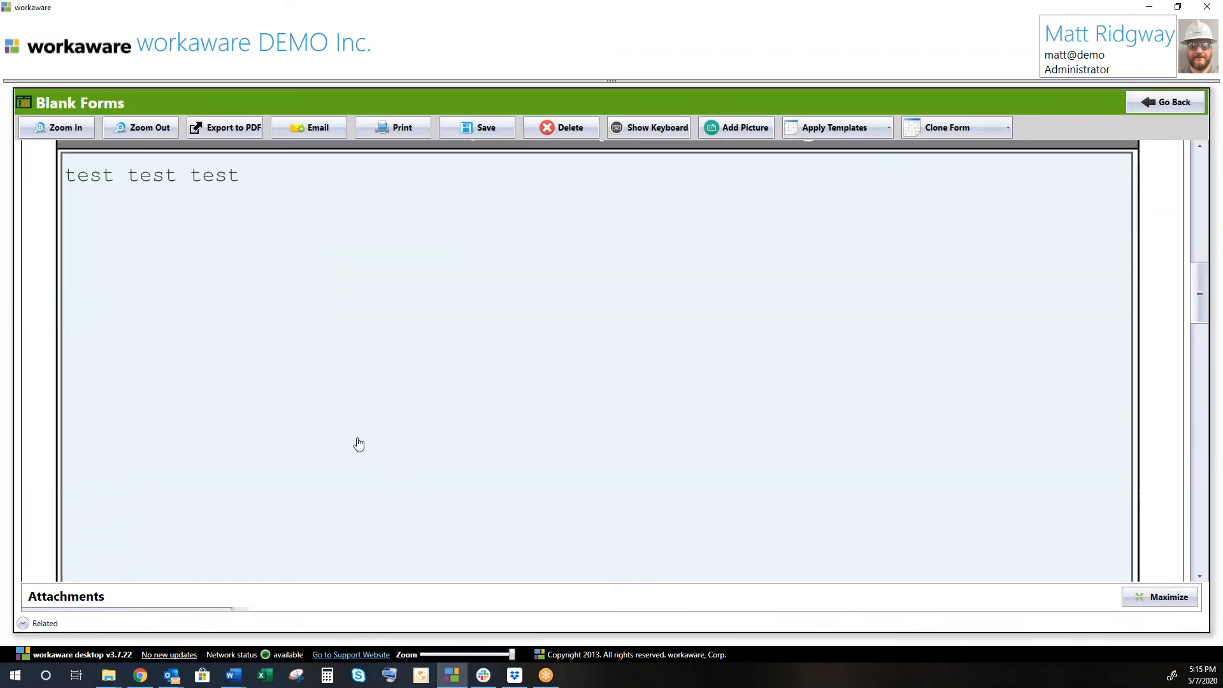
left_click(220, 268)
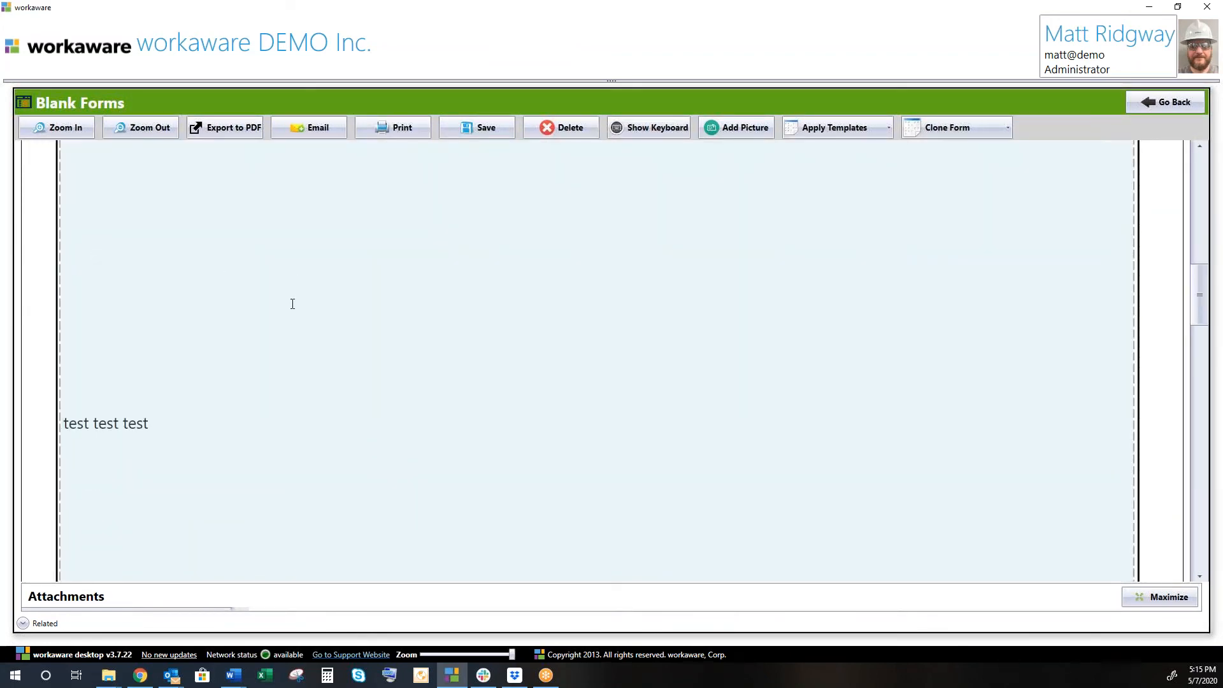
type("test test test")
Scroll down to the blank Manager row in the page-2 Signatures section.
scroll(510, 426, "down", 5)
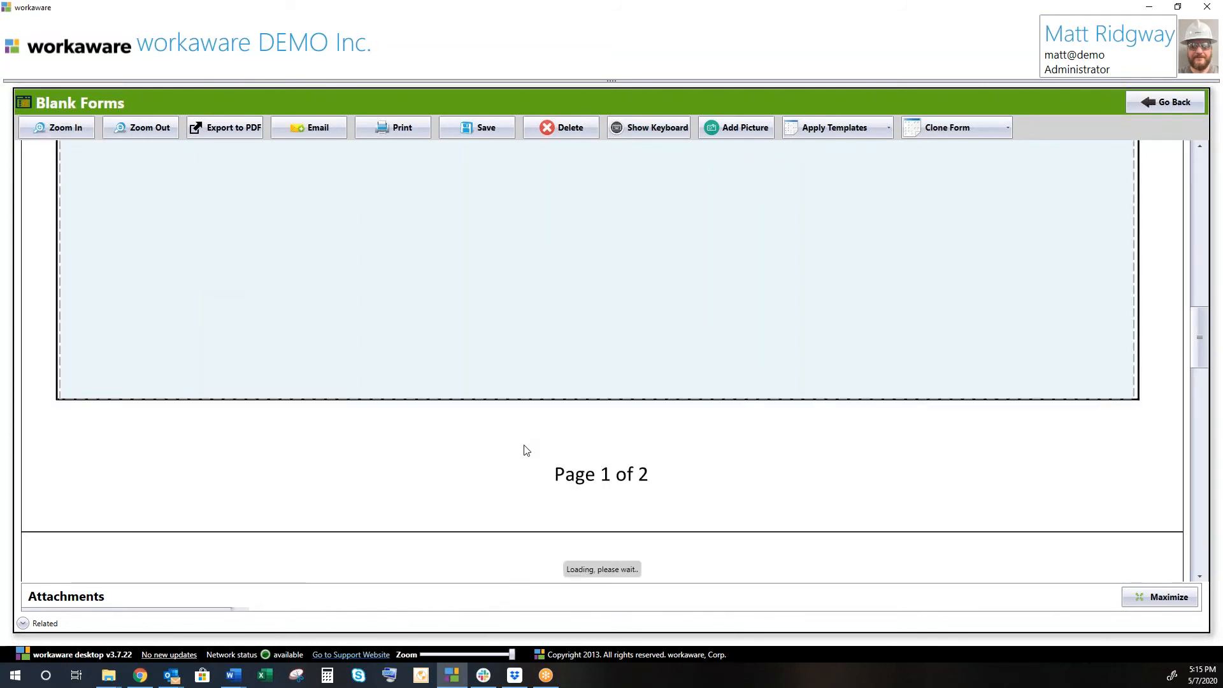
scroll(522, 445, "down", 6)
scroll(530, 461, "down", 5)
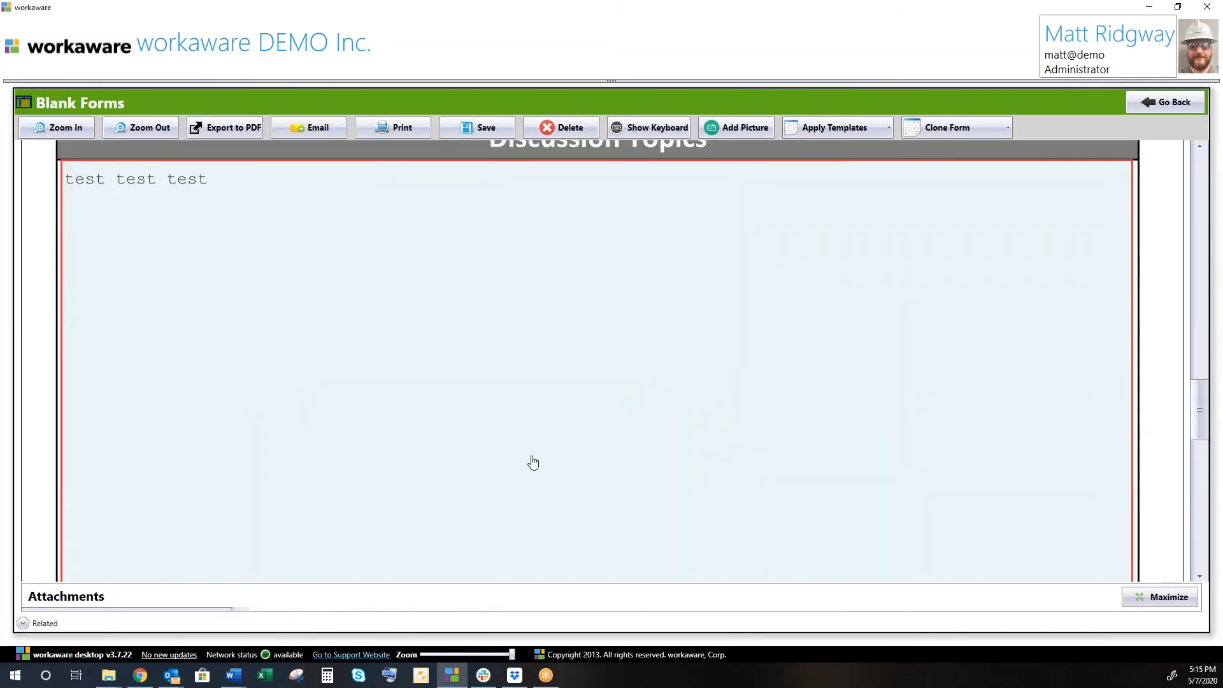
scroll(526, 462, "down", 6)
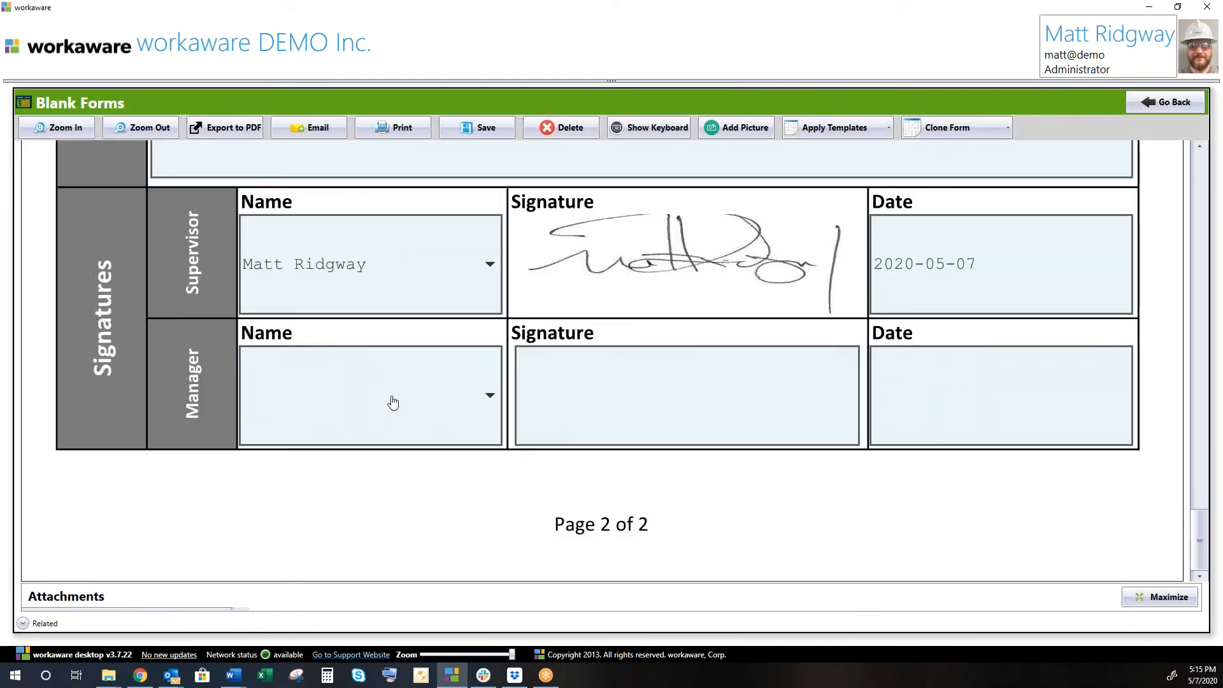
Choose the manager's name in the Manager Name dropdown and draw a manager signature.
left_click(394, 403)
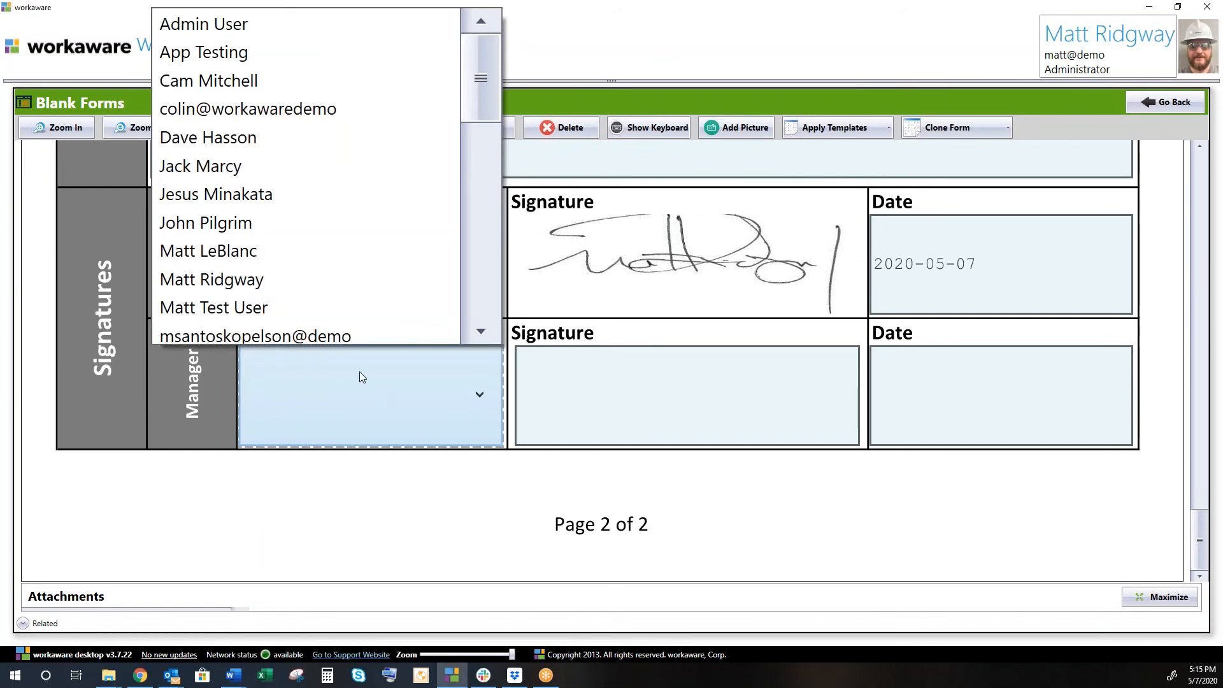
scroll(292, 291, "down", 2)
scroll(296, 274, "up", 2)
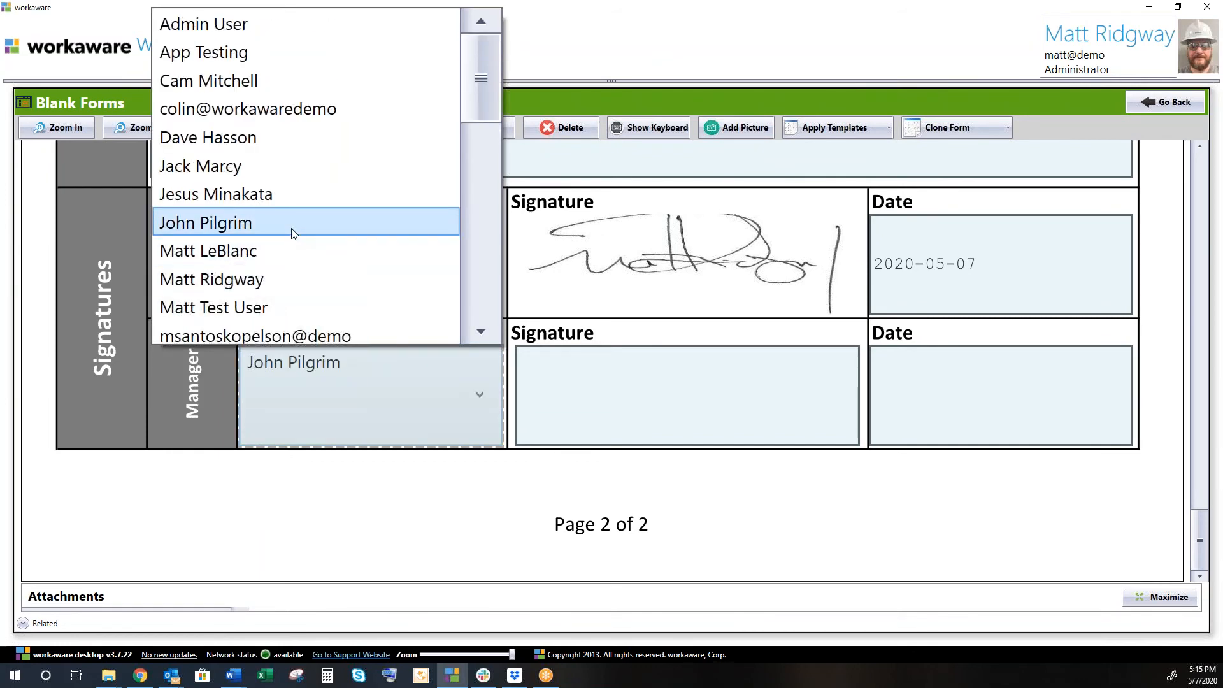
left_click(261, 280)
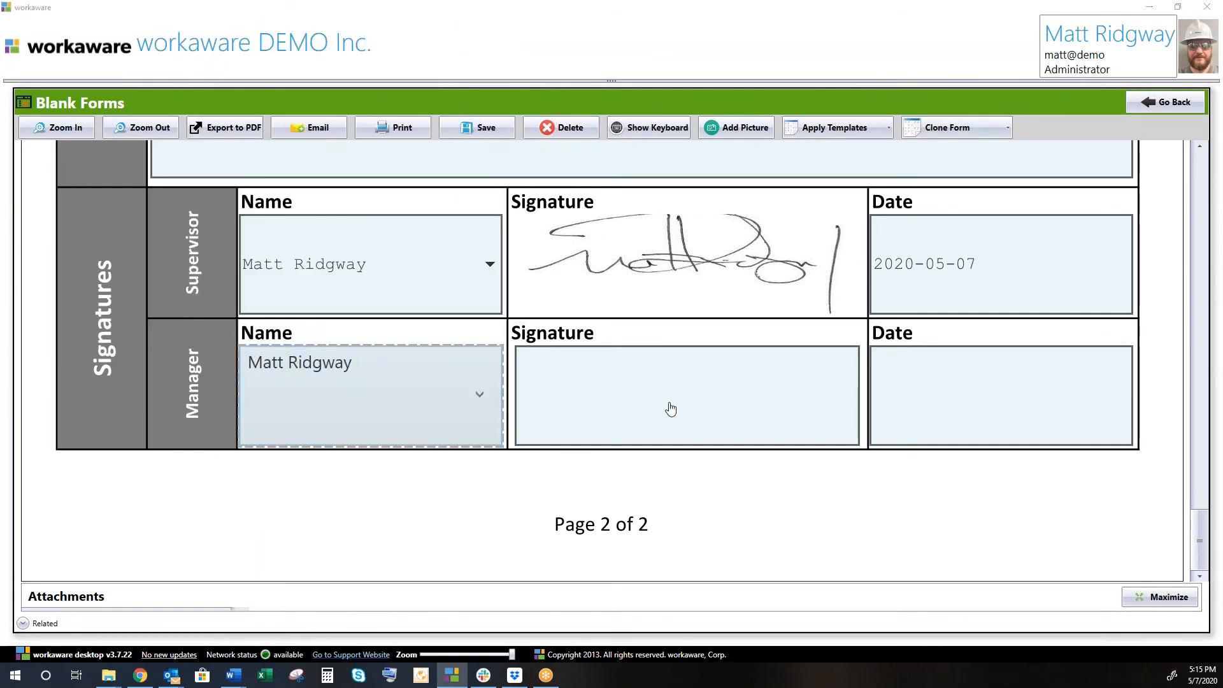
left_click(666, 405)
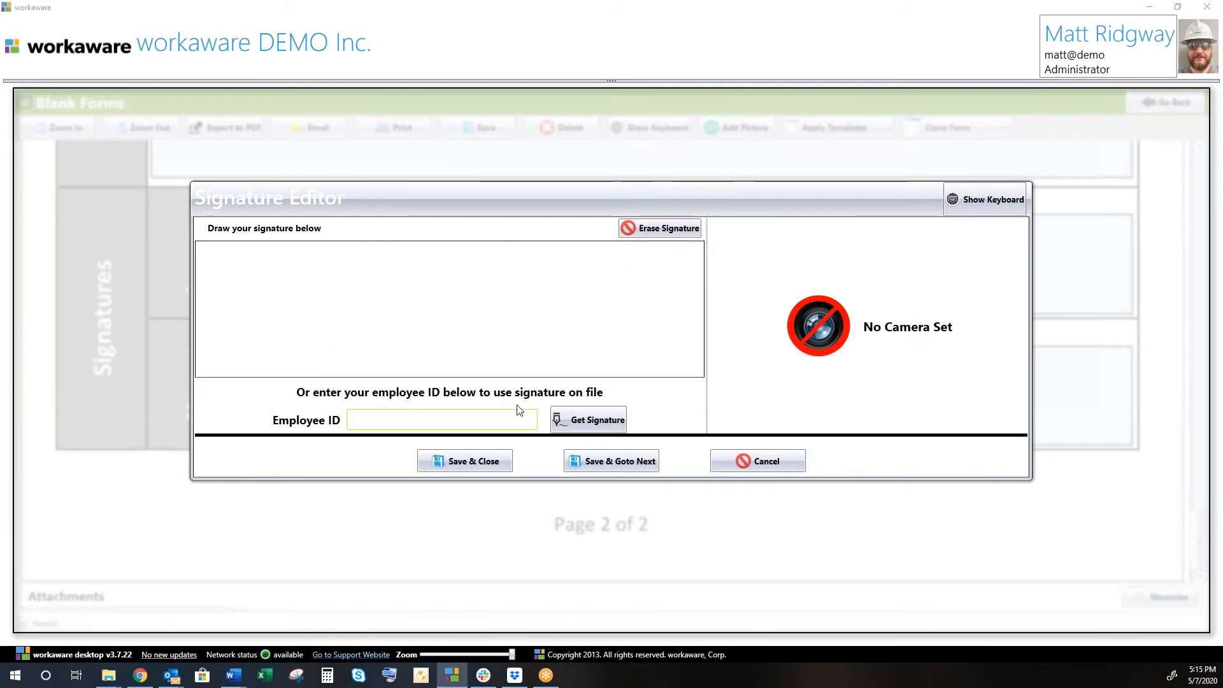
mouse_move(266, 307)
left_mouse_down()
mouse_move(646, 306)
mouse_move(602, 309)
left_mouse_up()
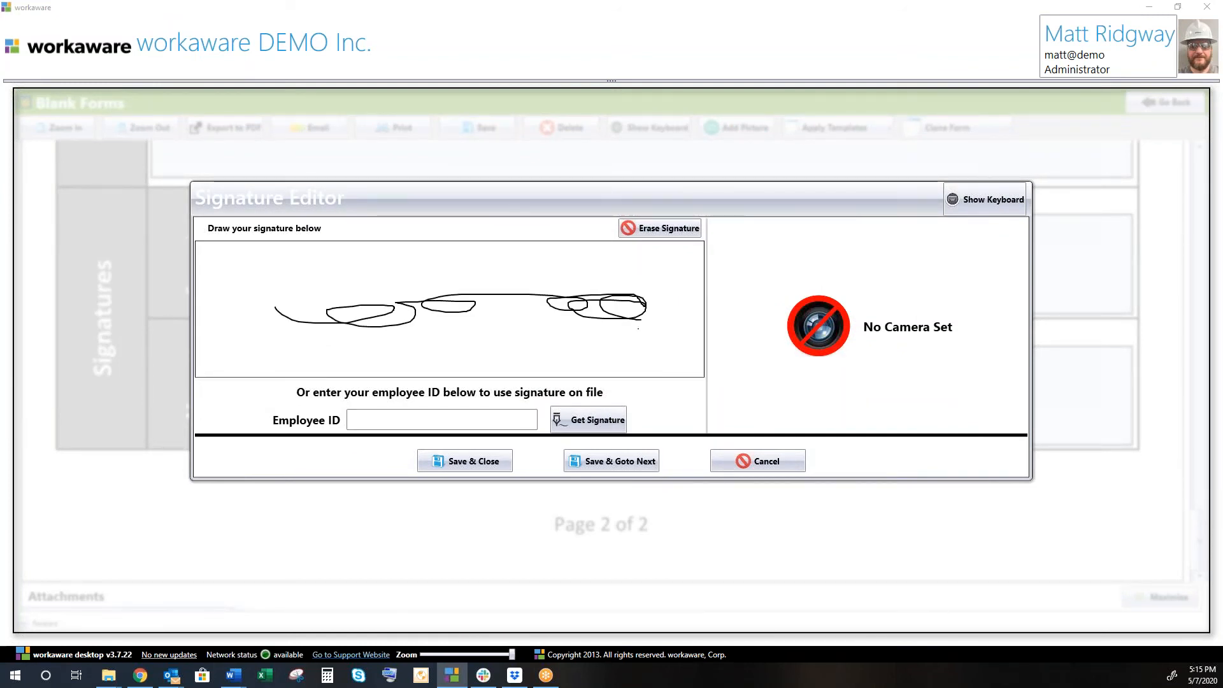
left_click(490, 467)
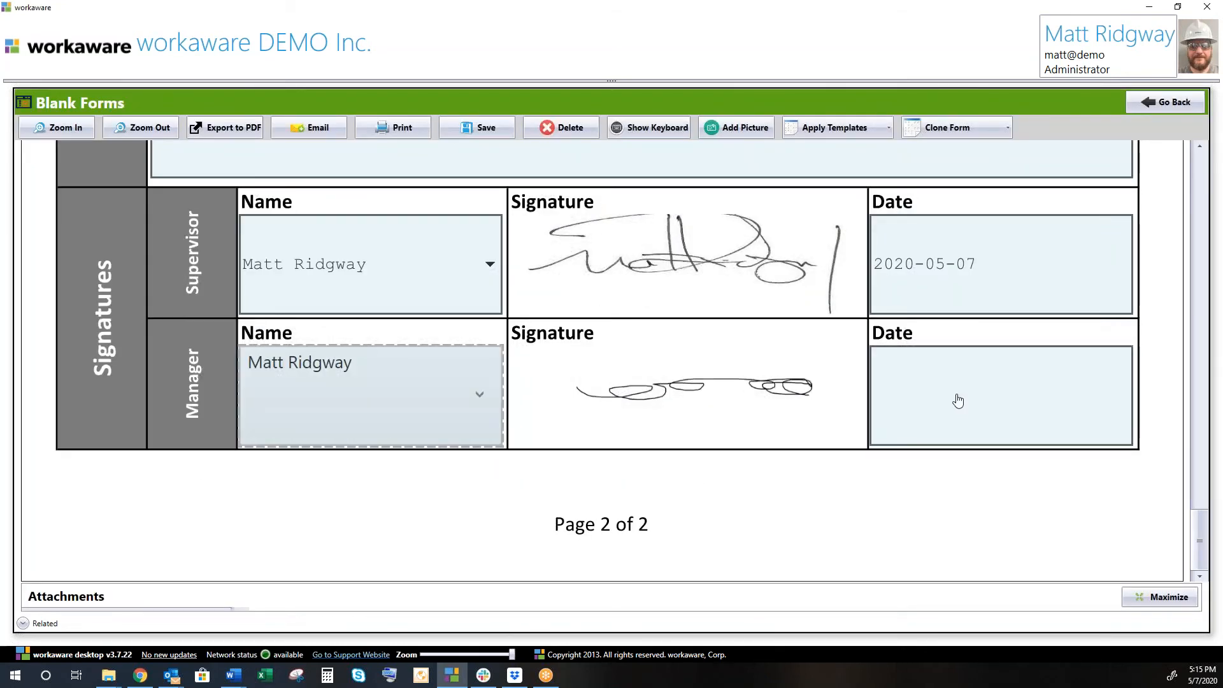
Set the Manager Date to 2020-05-08 from the calendar.
left_click(879, 399)
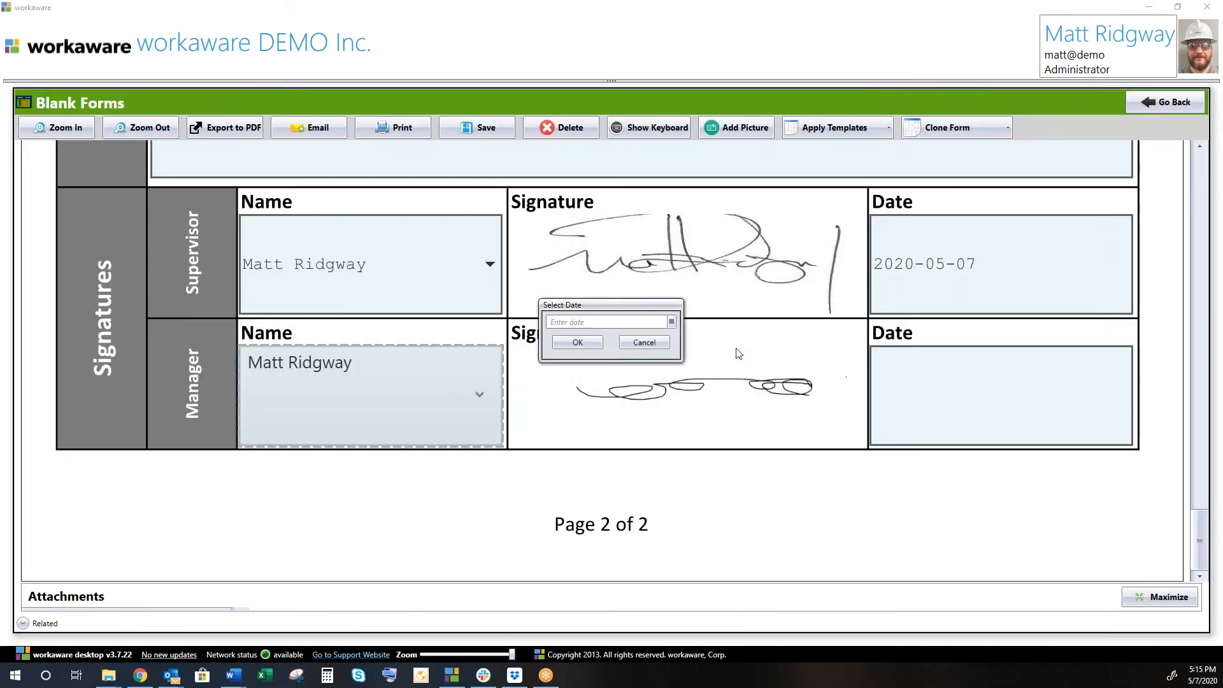
left_click(672, 322)
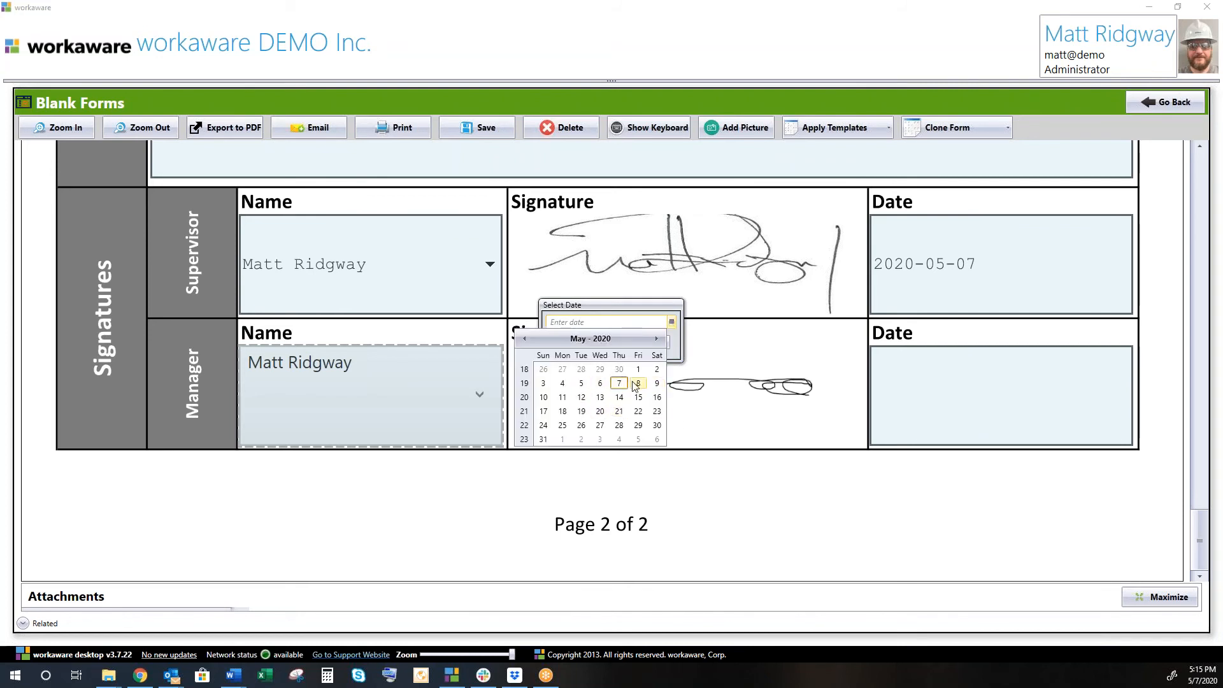
left_click(639, 383)
left_click(594, 345)
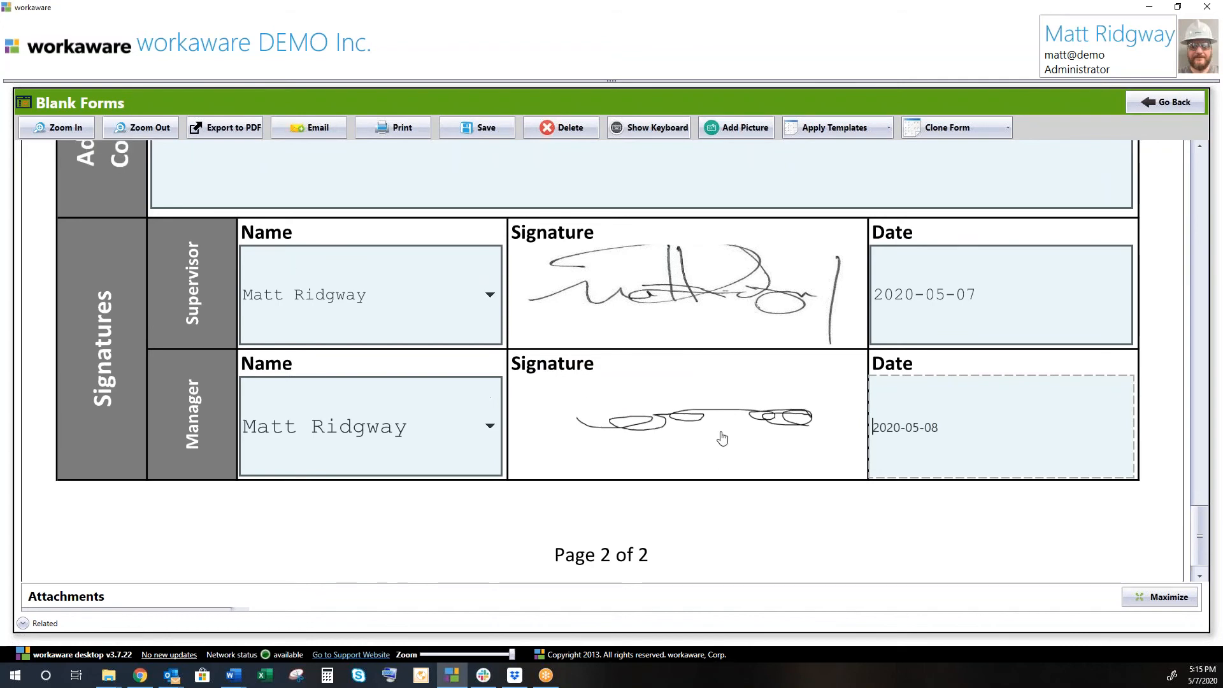
scroll(724, 437, "up", 6)
scroll(533, 221, "up", 5)
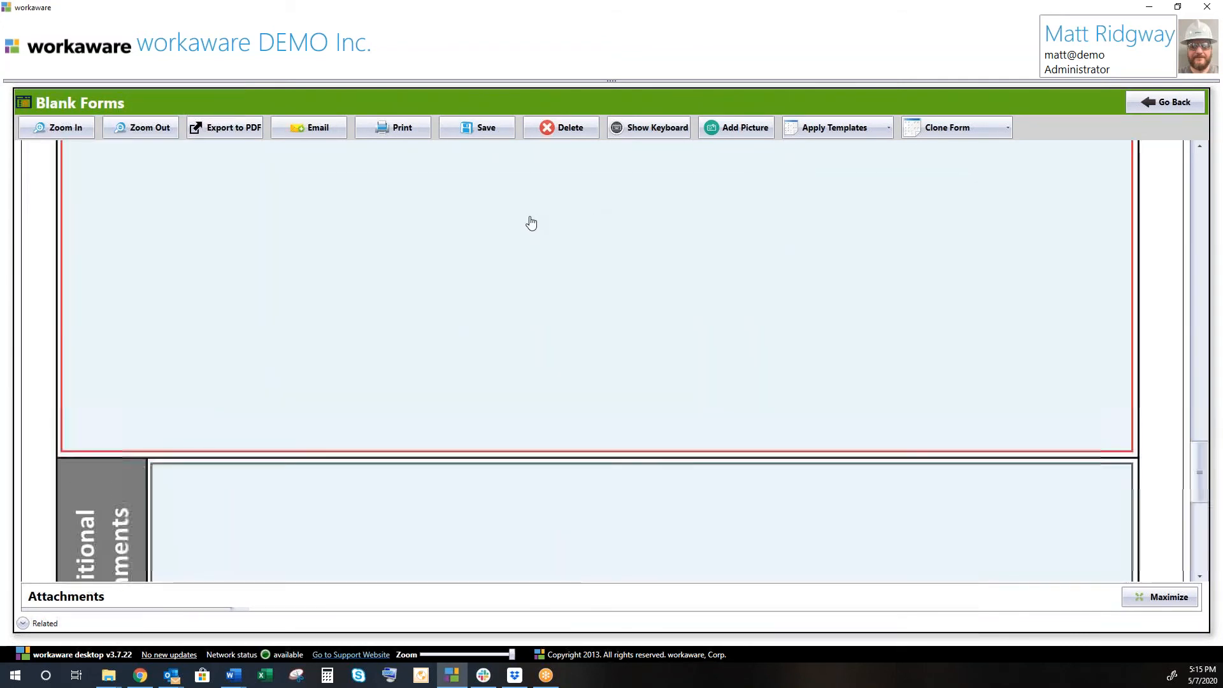
Save the manager-signed form, keep working on it, and expand the Related section.
left_click(482, 131)
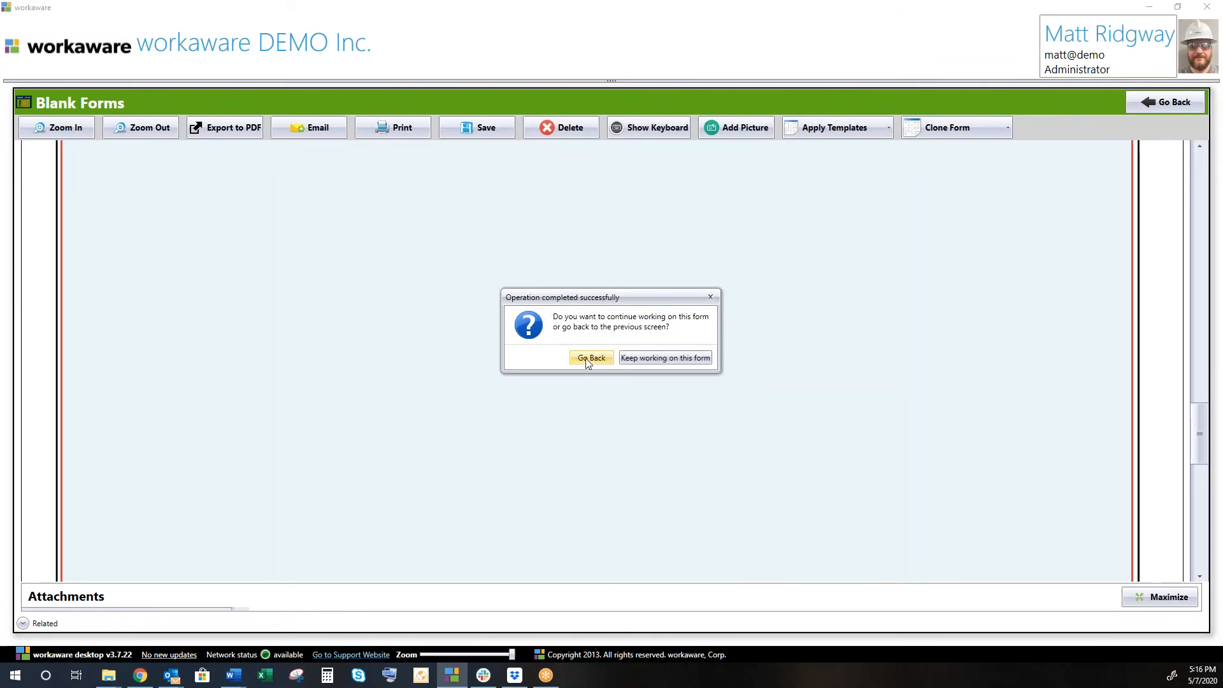
left_click(636, 357)
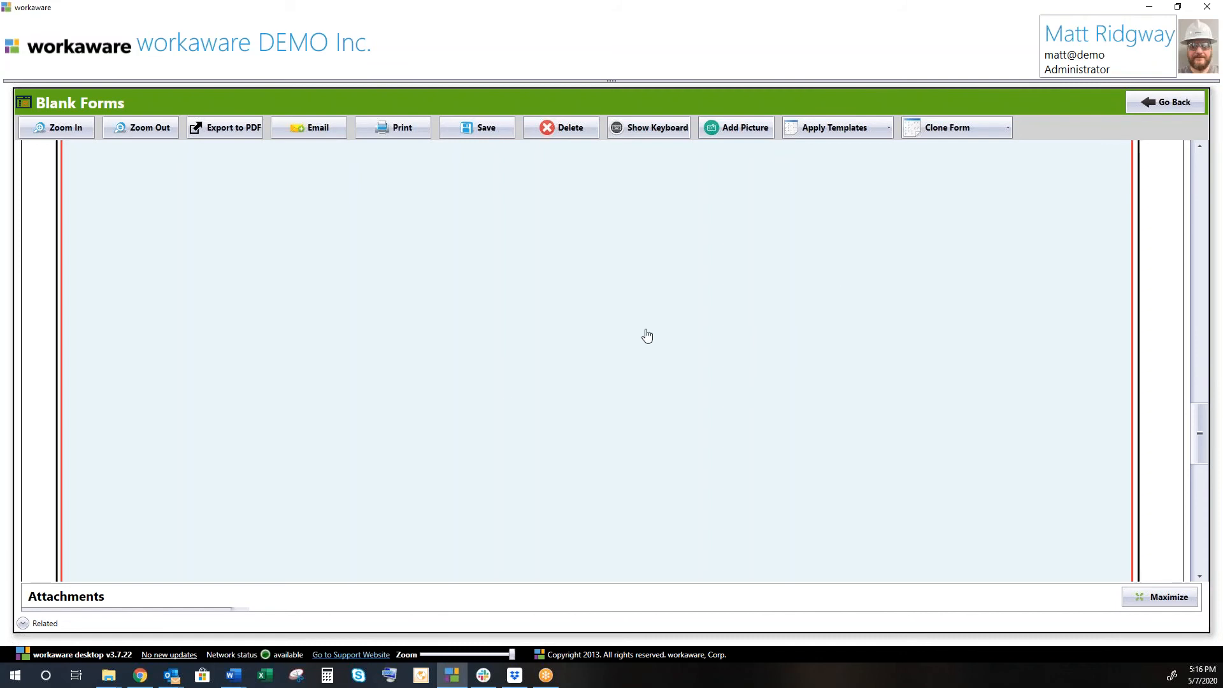
left_click(24, 624)
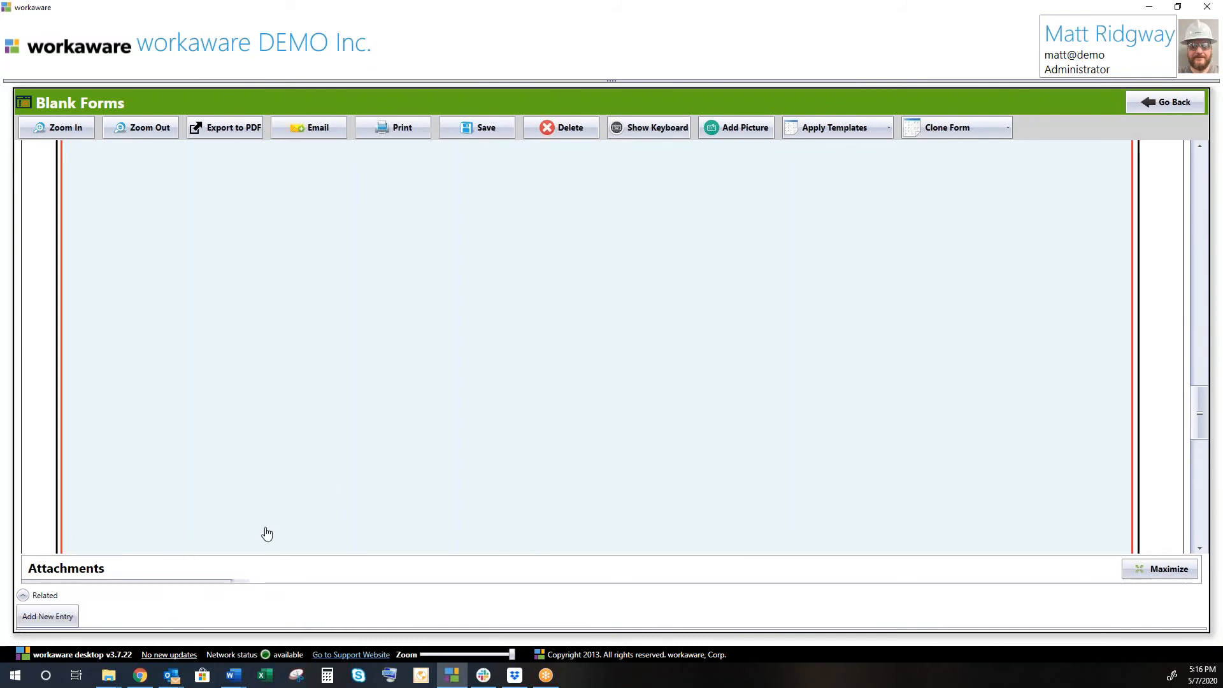
Add existing Vehicle Inspection 198709 as a related entry and save the link.
left_click(55, 615)
left_click_drag(0, 117, 588, 105)
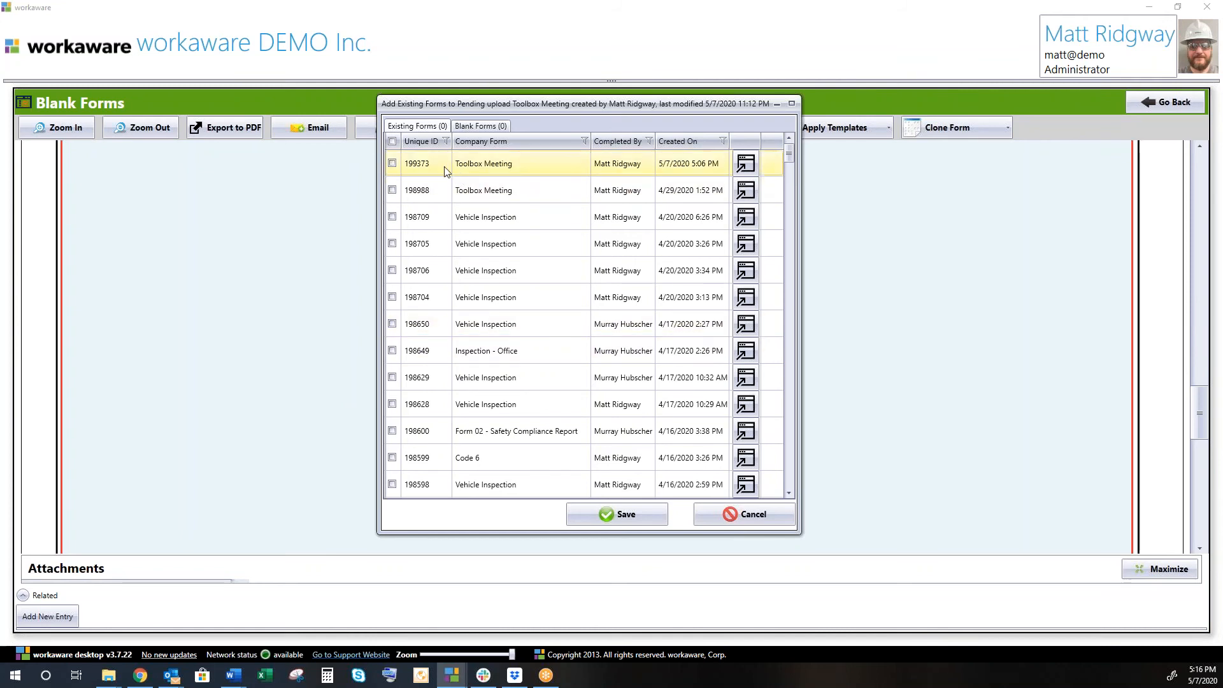
left_click(393, 216)
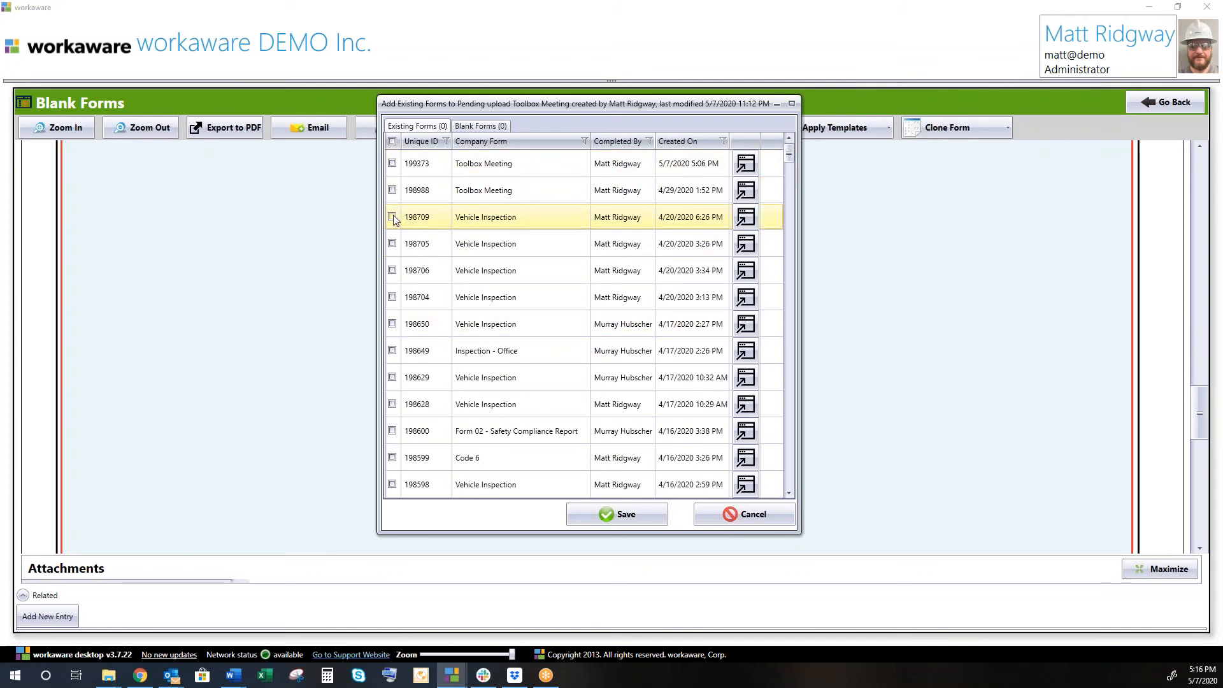
left_click(620, 514)
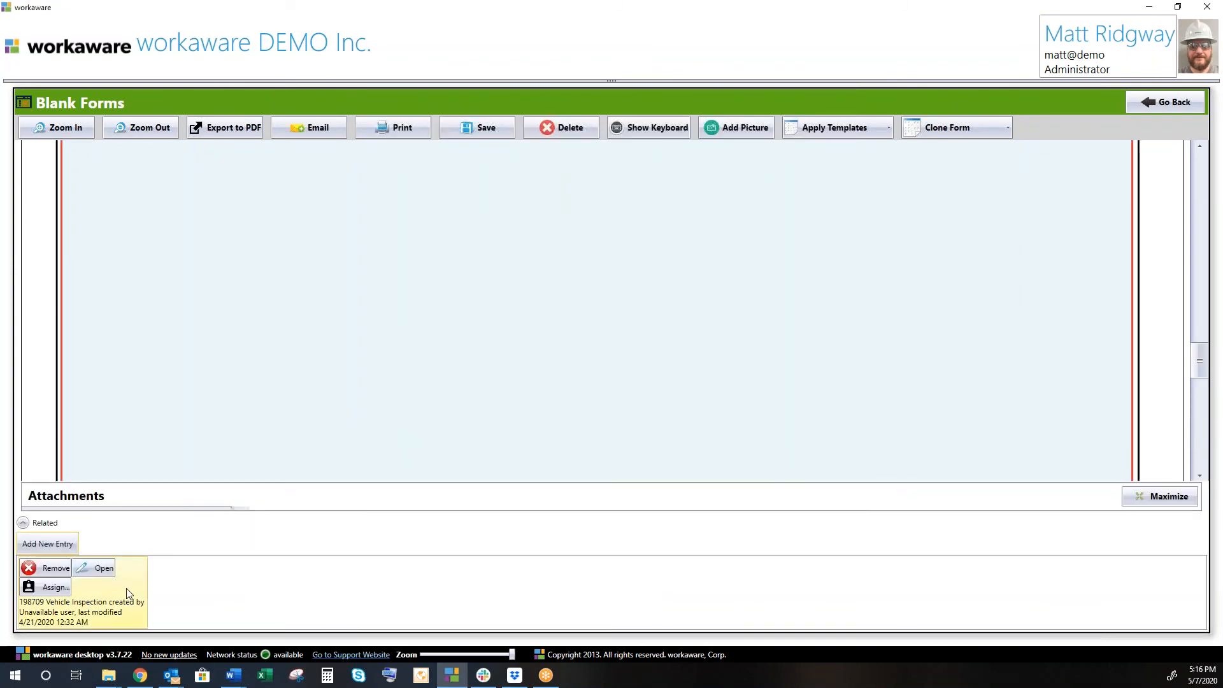
Reopen the related-form picker, cancel it without adding a form, and leave the Toolbox Meeting form.
left_click(57, 541)
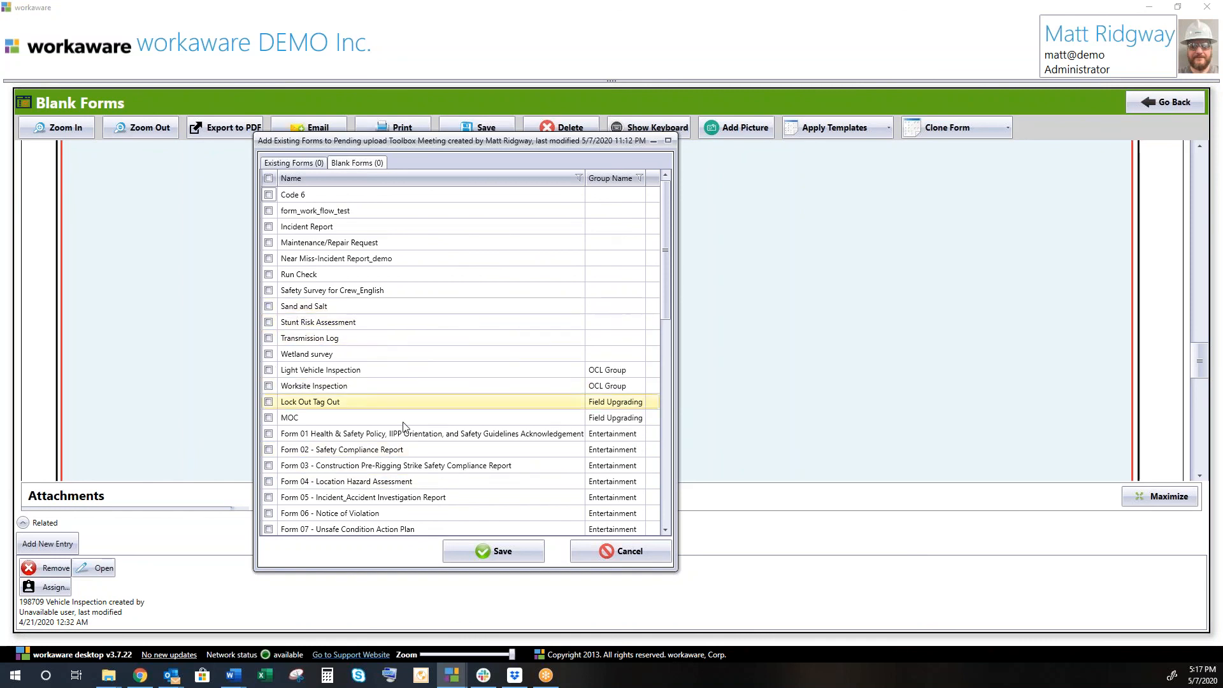
left_click(613, 552)
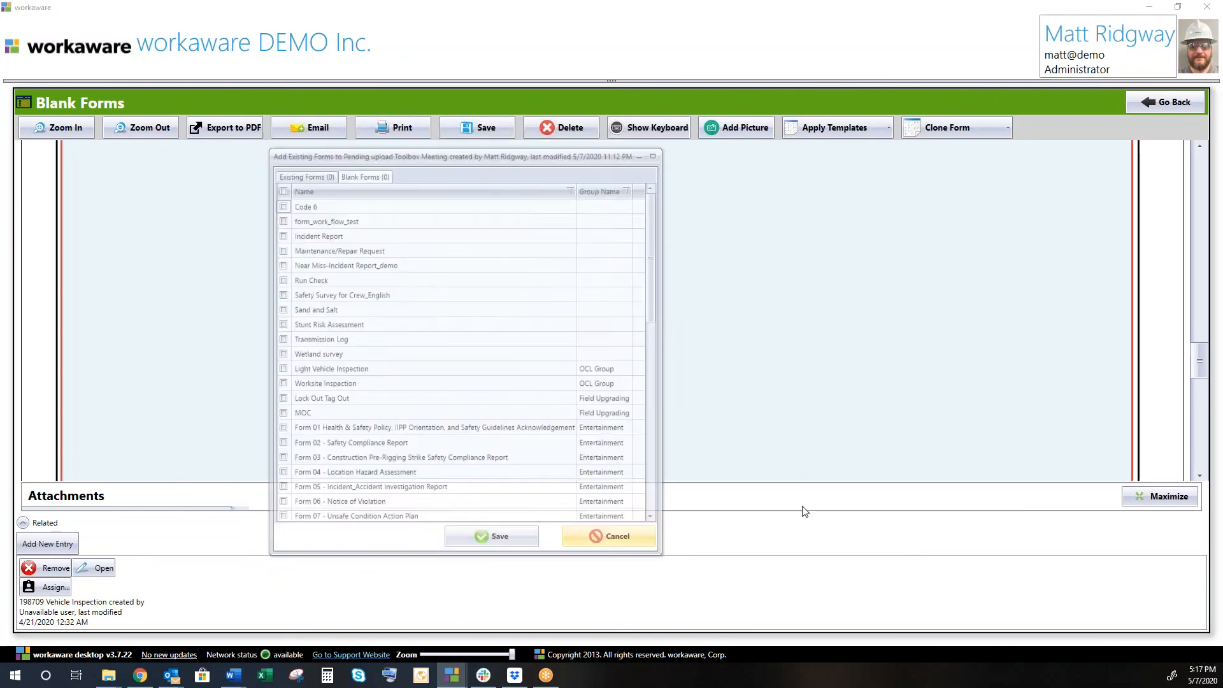
left_click(1160, 102)
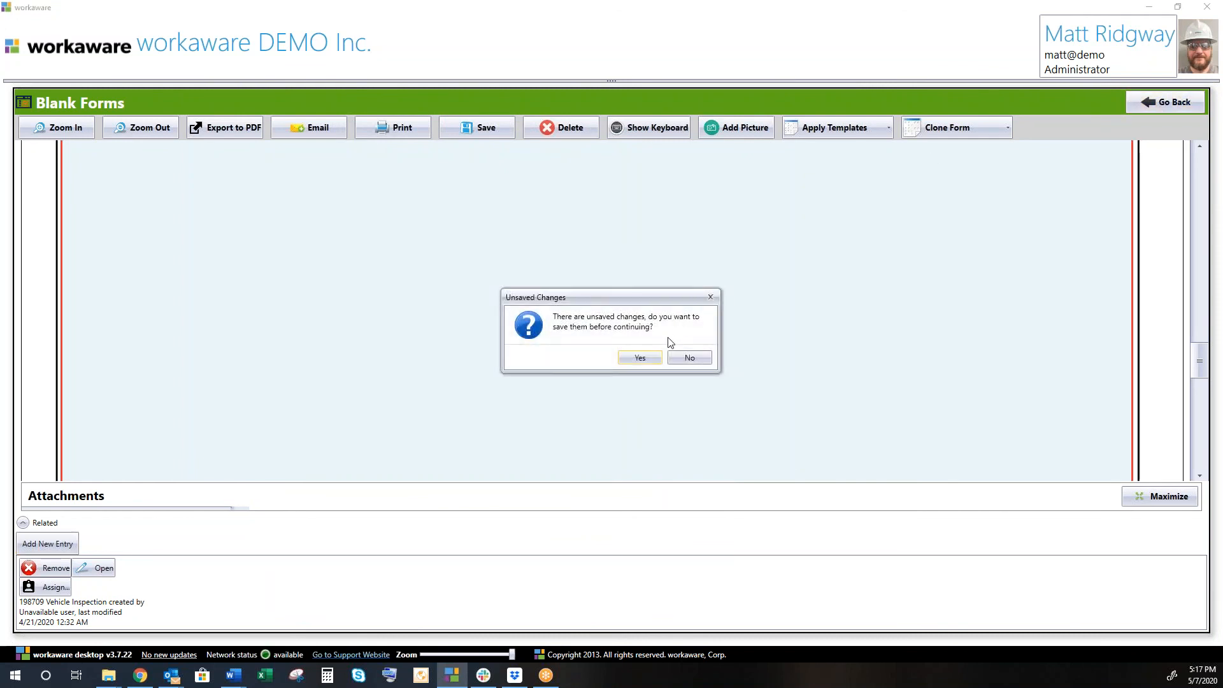
Save the changes and confirm Vehicle Inspection 198709 is linked under record 199373, then return home.
left_click(651, 355)
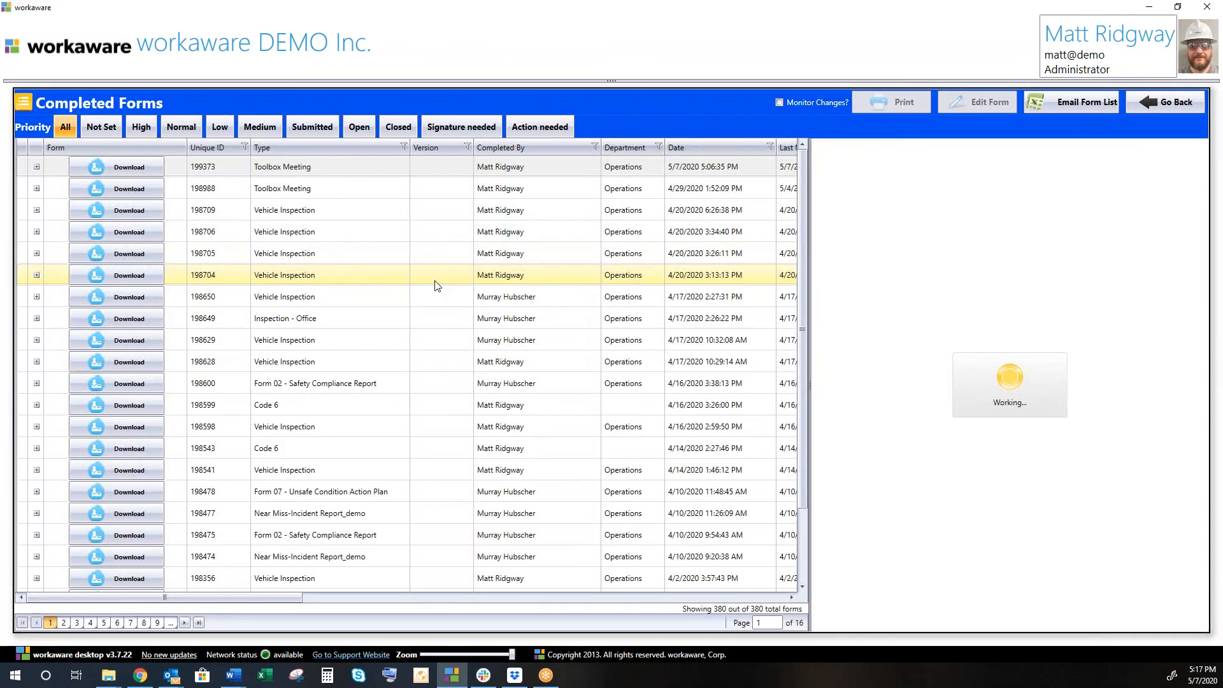
left_click(396, 169)
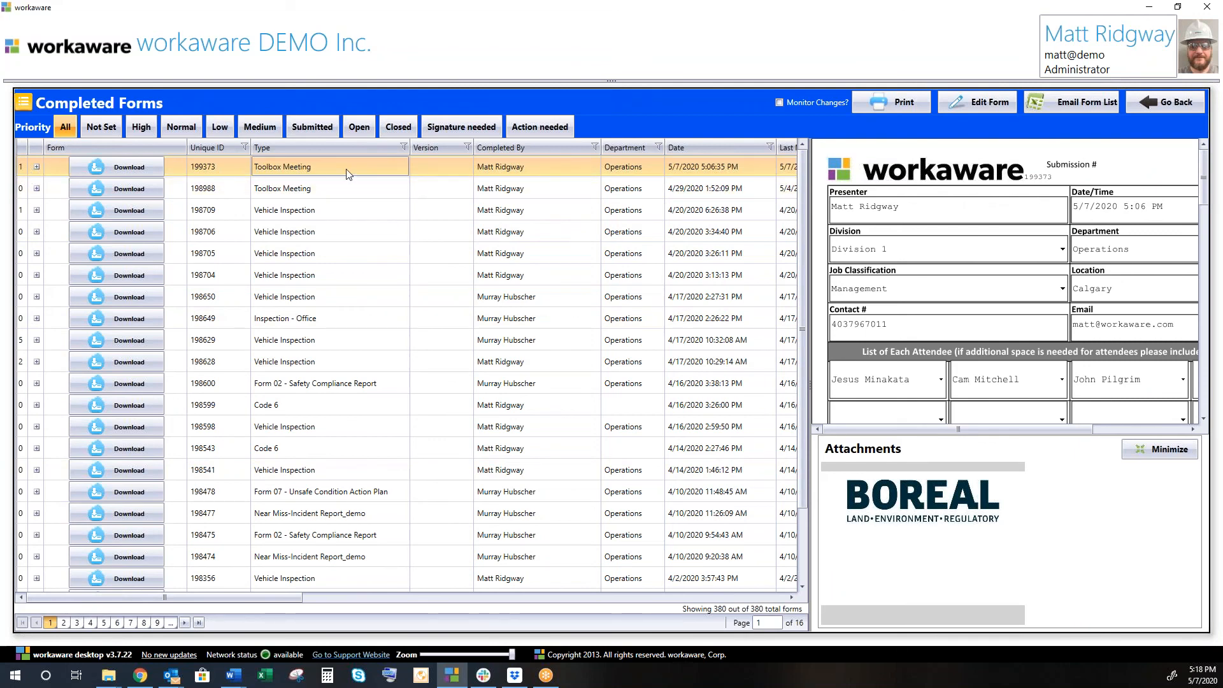
left_click(36, 168)
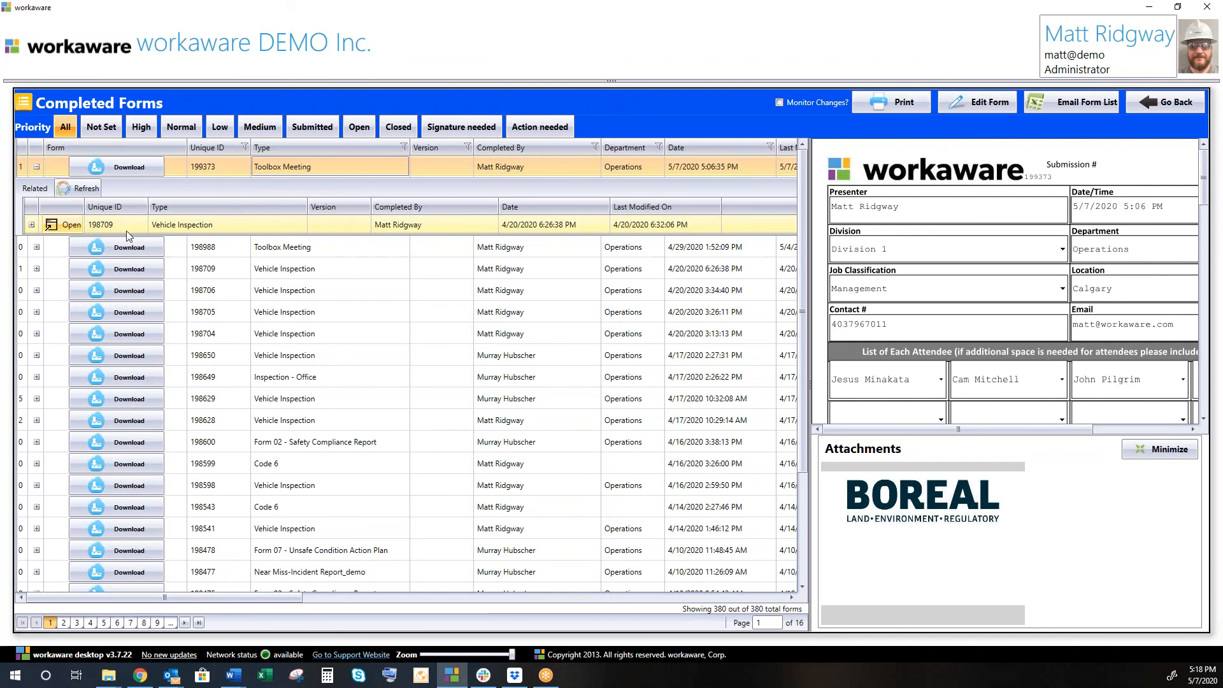
left_click(1170, 107)
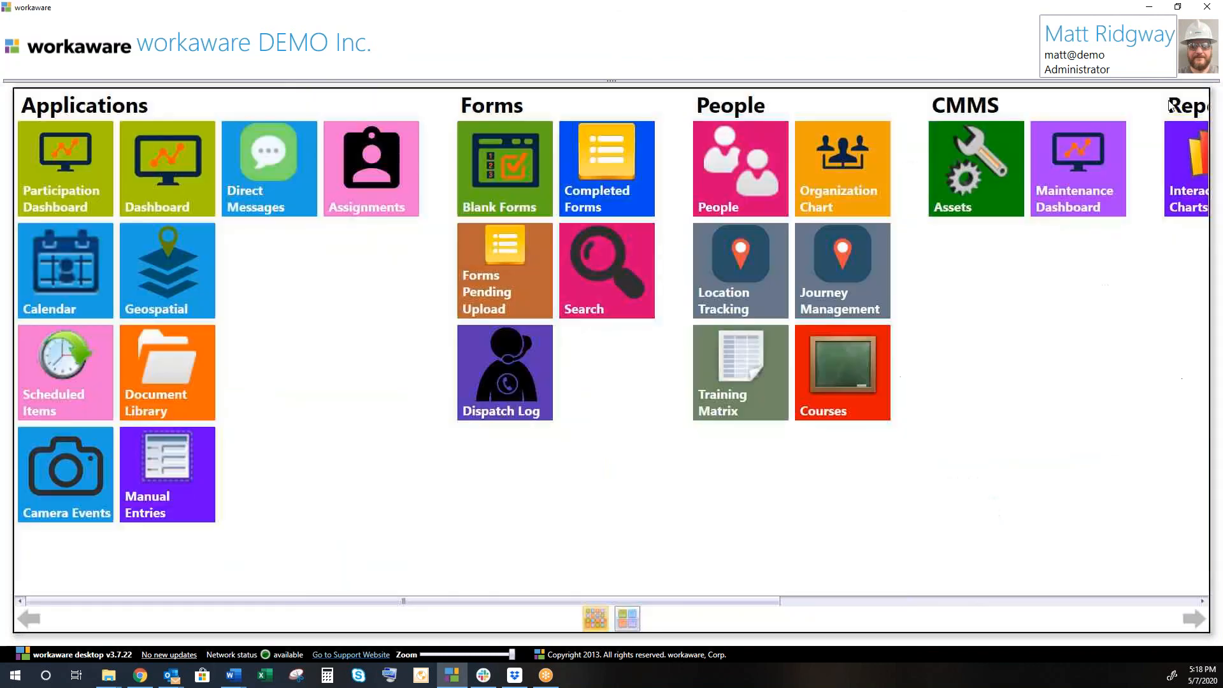